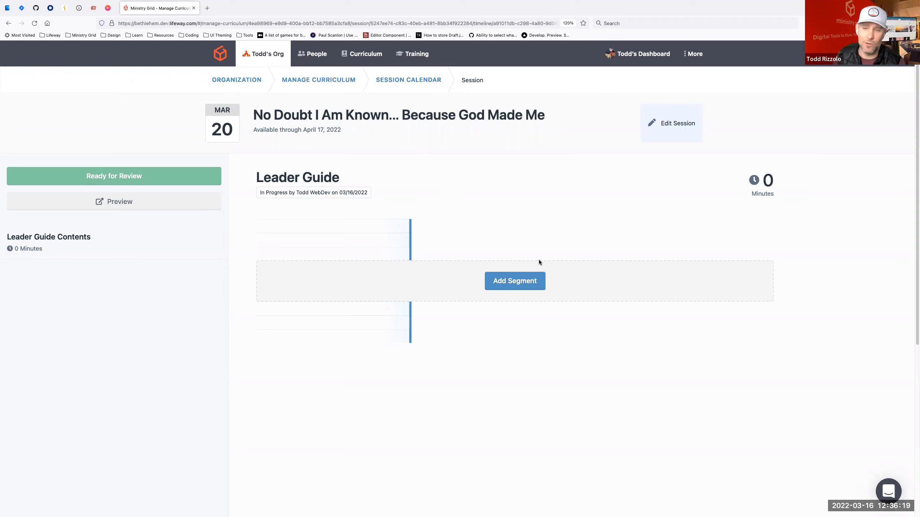
Start a new leader guide segment named Leader Huddle, keeping Leaders as the group and All Leaders as the leader
click(527, 287)
click(437, 233)
text(f)
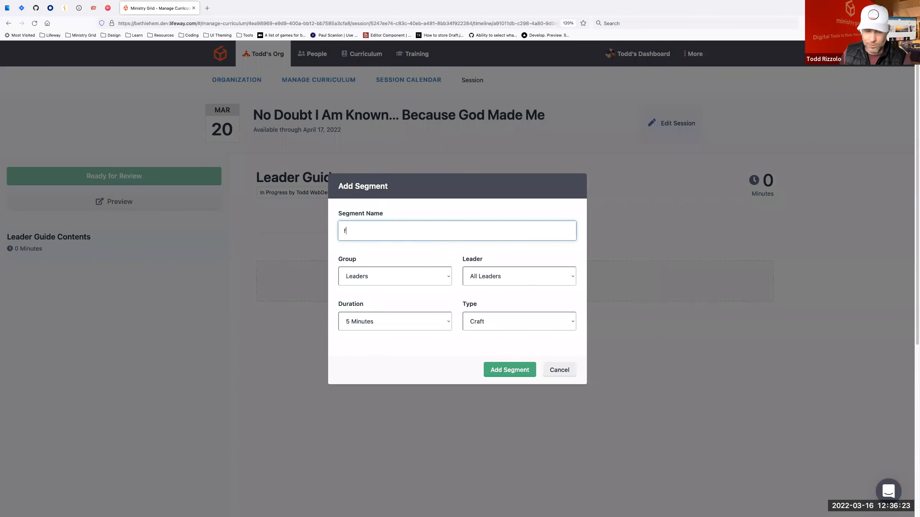
key(BackSpace)
text(Leader Huddle)
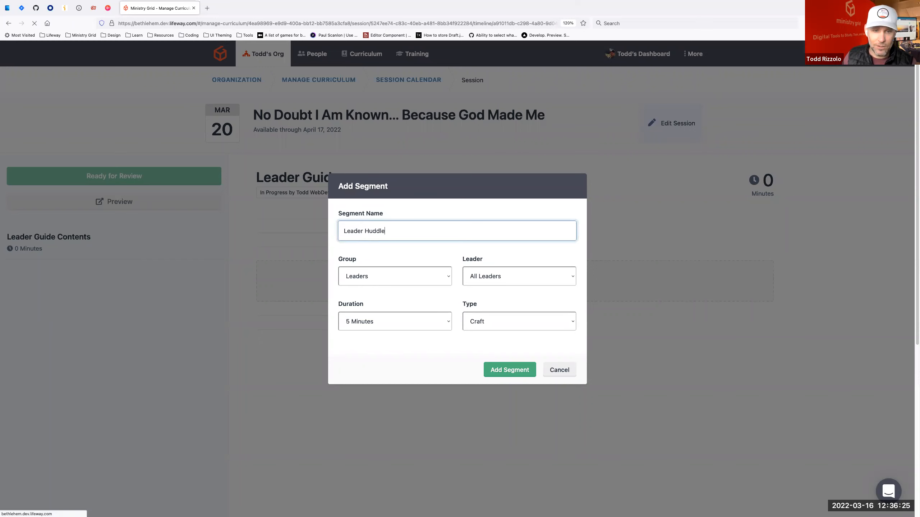
key(Tab)
key(Tab)
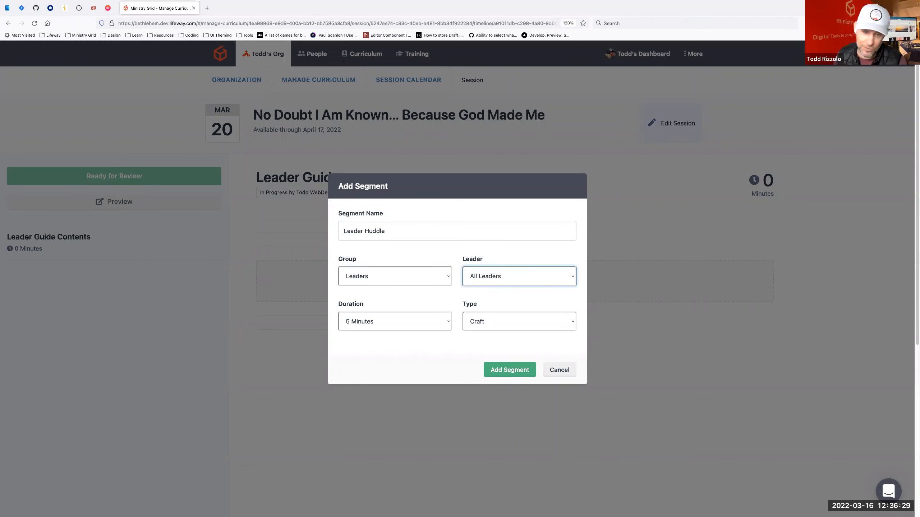
key(Tab)
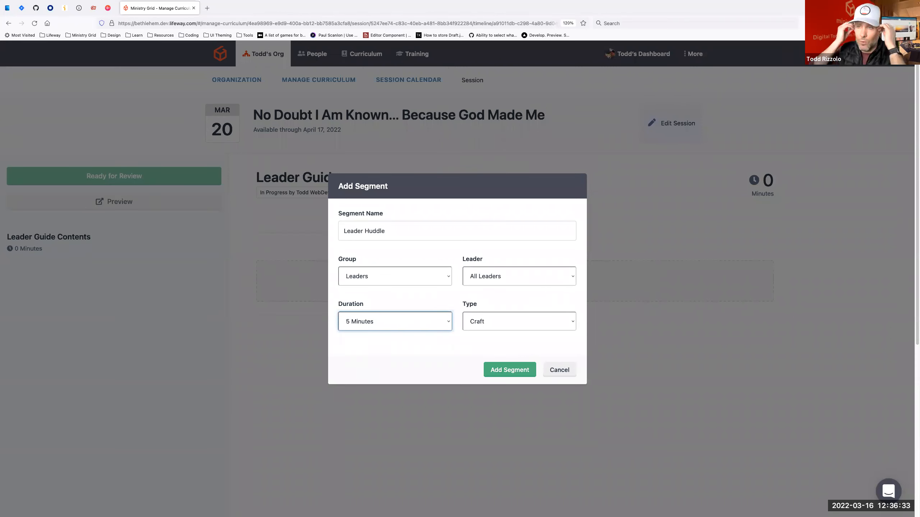
Set the Leader Huddle segment's duration to 0 minutes and add the segment to the guide
click(398, 317)
click(396, 322)
click(396, 325)
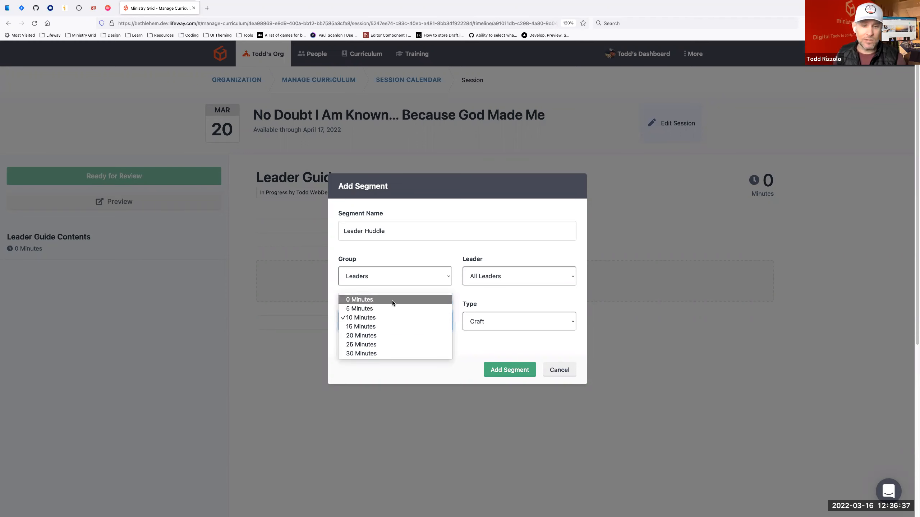
click(393, 300)
click(479, 299)
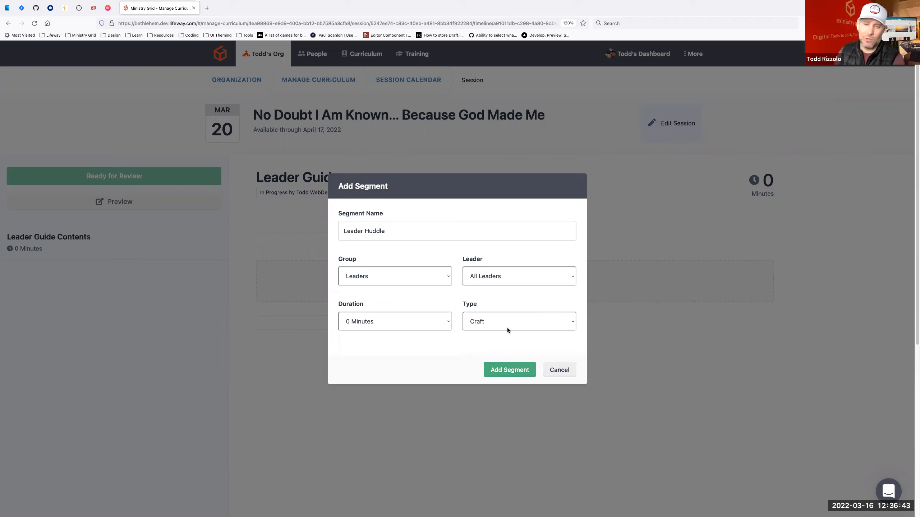
click(513, 373)
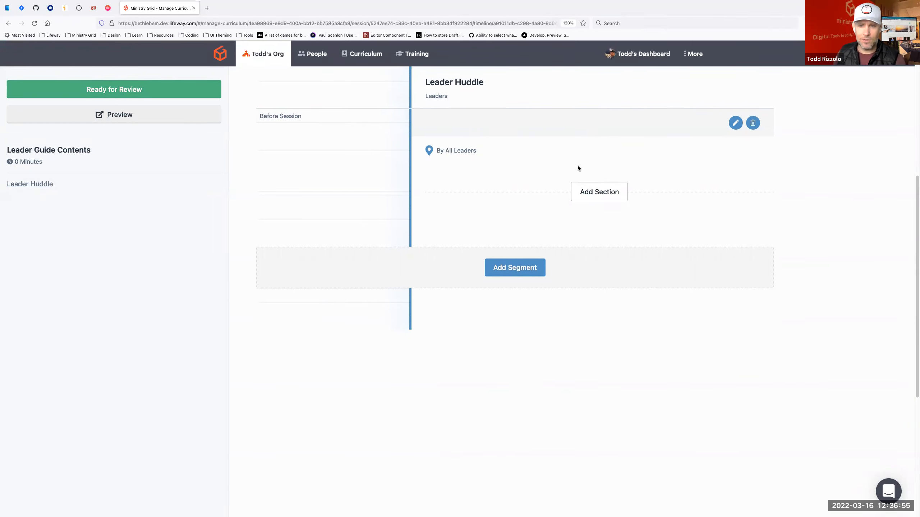
Add a Body section to the Leader Huddle segment
click(607, 192)
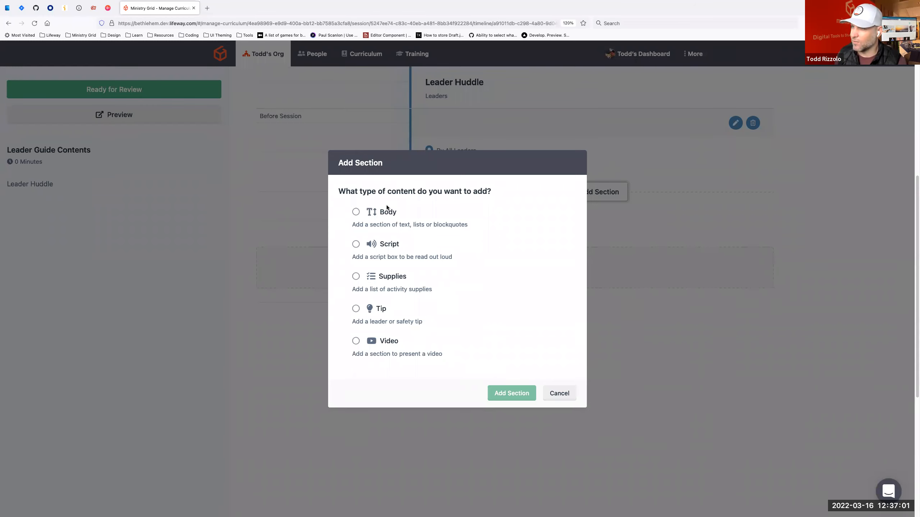
click(384, 215)
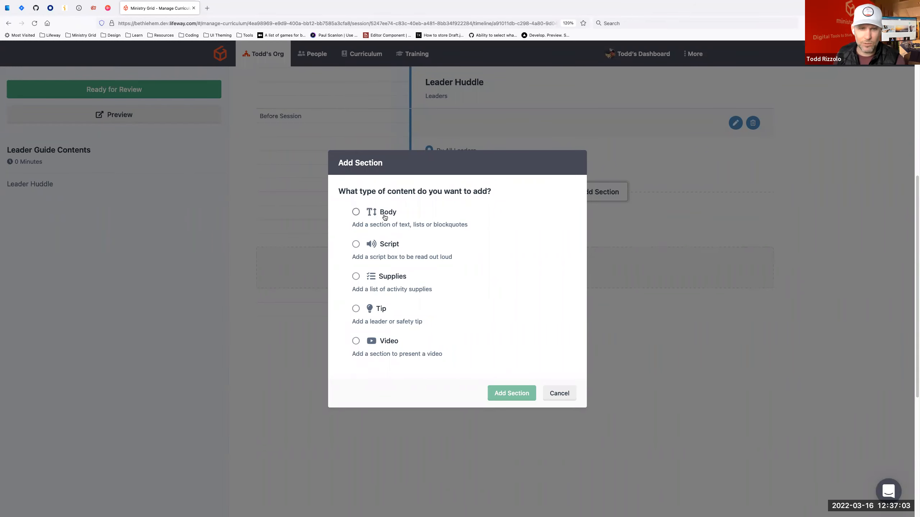
click(512, 394)
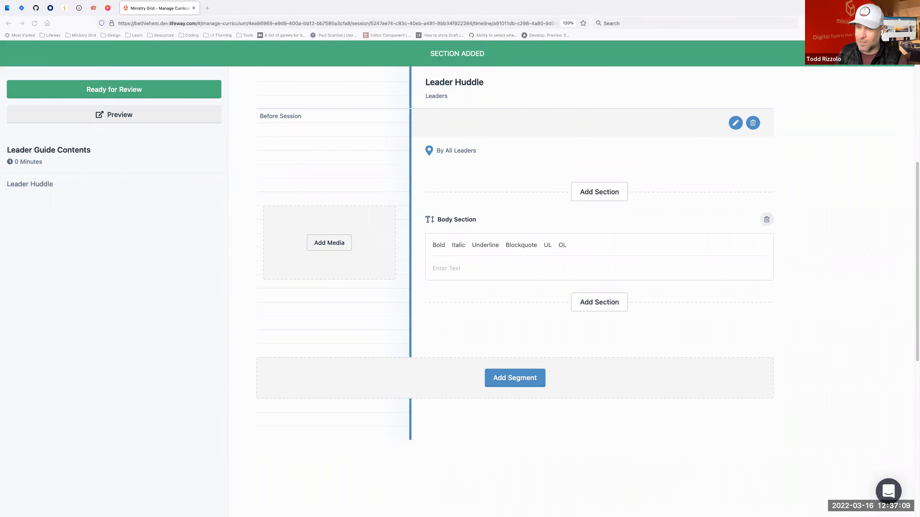
Fill the body section with the volunteer instructions beginning "Welcome your volunteers and thank them" and format all lines as a bulleted list
click(450, 268)
text(Welcome your volunteers and thank them for giving their time for investing in the lives of kids. Remind leaders their relationships with your kids makes an impact in the lives of kids both now and for eternity. Introduce the monthly Big Truth: "I am Known" Review monthly verse and motions We want these kids to feel known as soon as they come in, so... Introduce yourself. Prioritize learning every child’s name. Welcome each child as they come in. Personally lead kids into the current activity. Go over the games, activities, or crafts that they will be doing that day. Highlight Teacher Tips Make any announcements for upcoming events. Pray kids will leave knowing that God really does know them.)
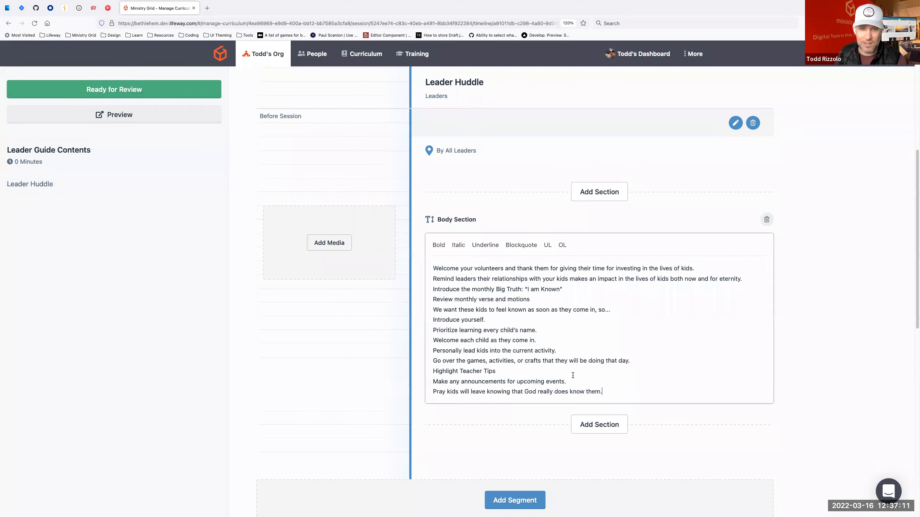
drag(603, 393, 431, 264)
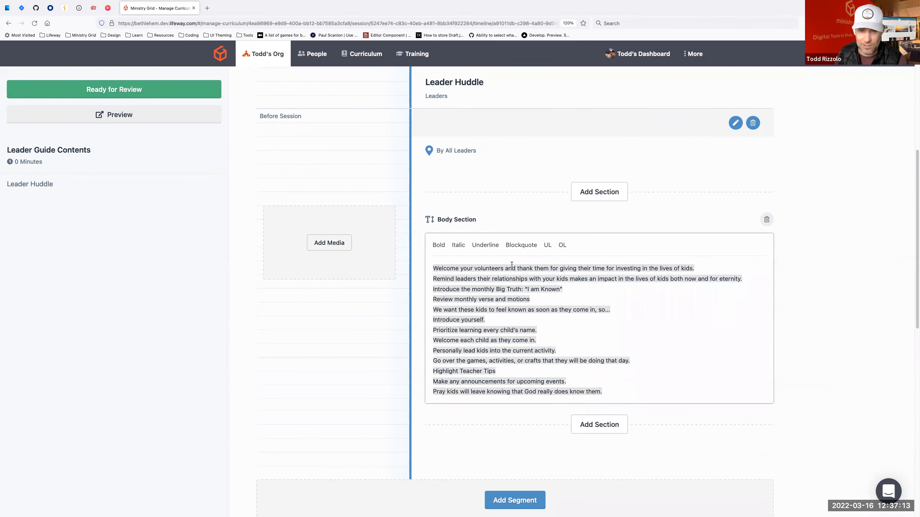
click(547, 248)
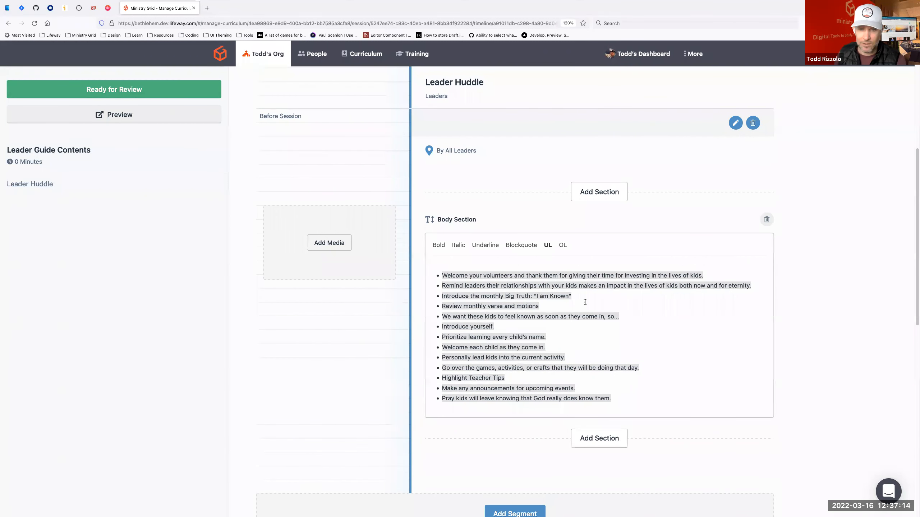
click(627, 344)
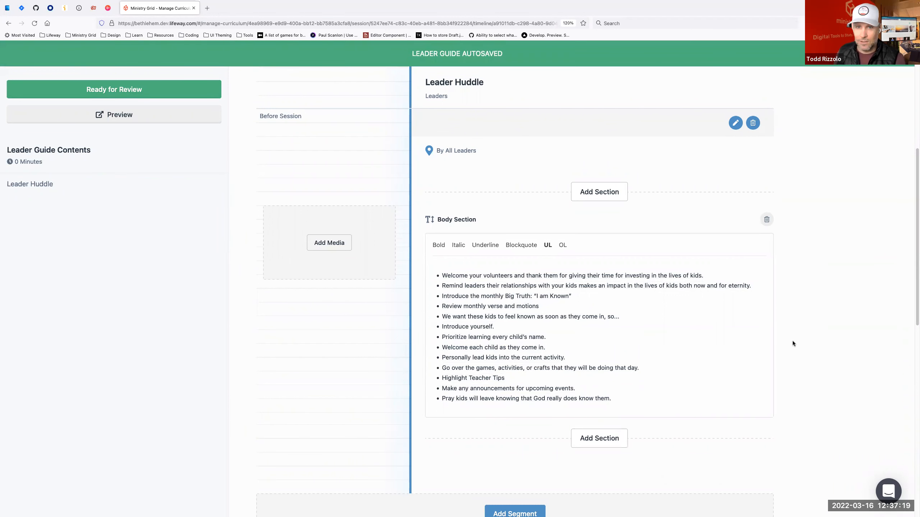
Start a new segment named Arrival below the Leader Huddle segment
scroll(791, 344, down, 2)
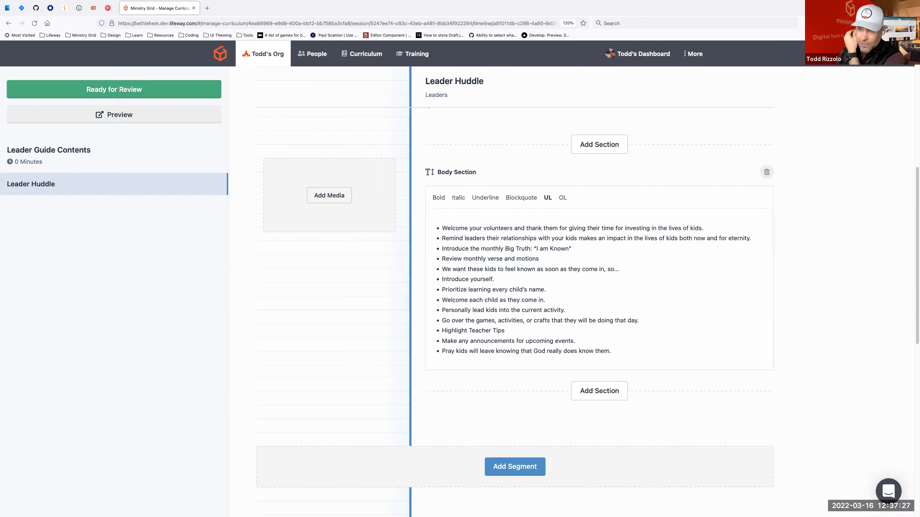
scroll(584, 306, down, 2)
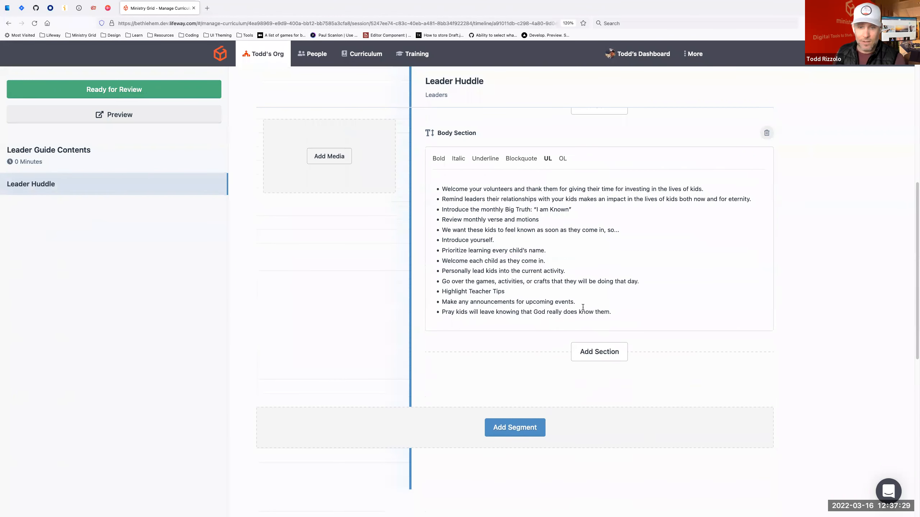
scroll(524, 314, down, 6)
click(523, 303)
click(390, 235)
text(Arrival)
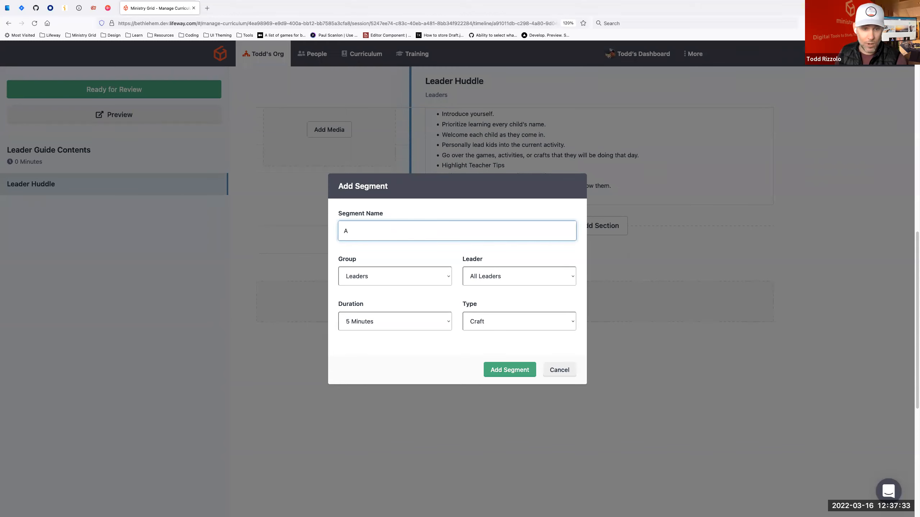
Assign the Arrival segment to Small Group with Small Group Leader as leader, and add it to the guide
key(Tab)
key(Down)
key(Down)
key(Return)
key(Tab)
key(Down)
key(Down)
key(Return)
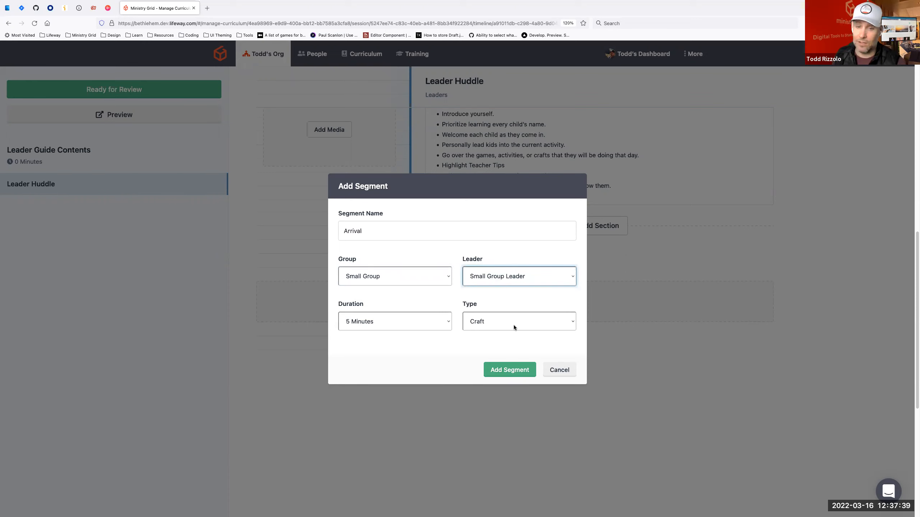
scroll(559, 314, down, 1)
scroll(514, 163, down, 1)
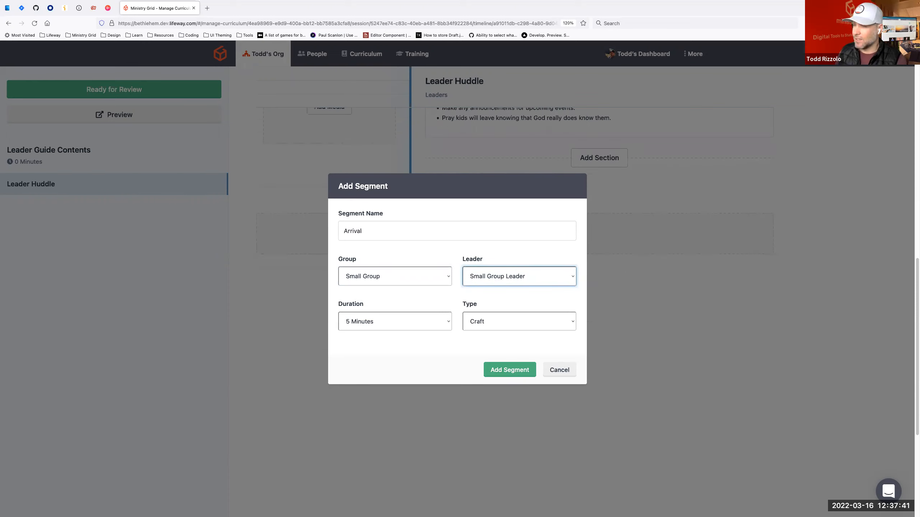
click(513, 374)
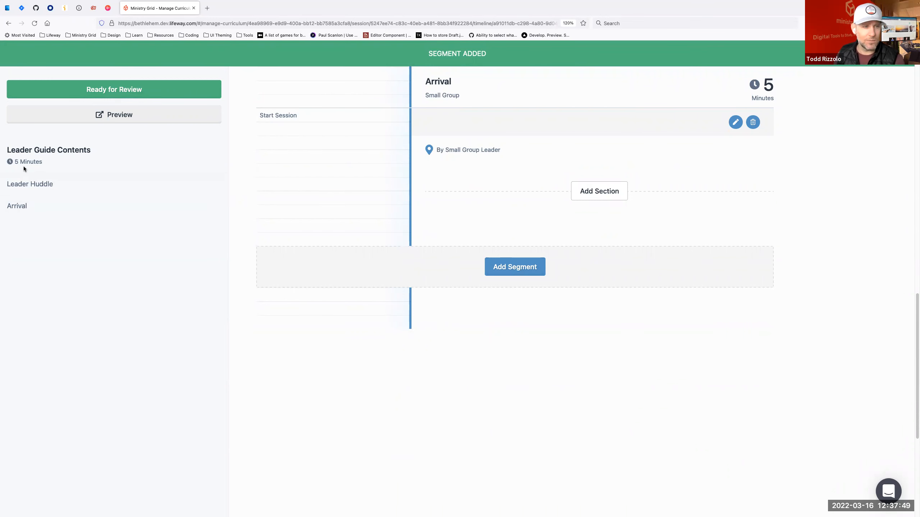
Add a Tip section to the Arrival segment
scroll(525, 242, up, 3)
scroll(526, 242, up, 10)
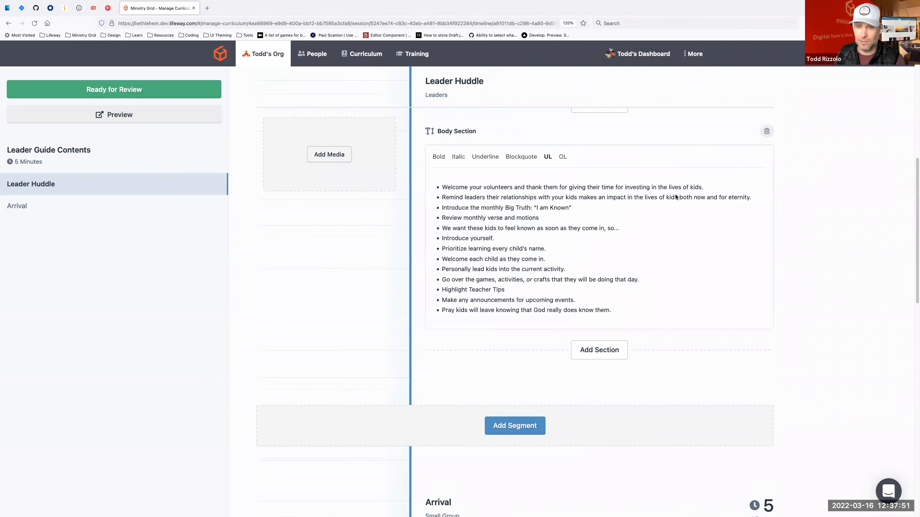
scroll(594, 244, down, 10)
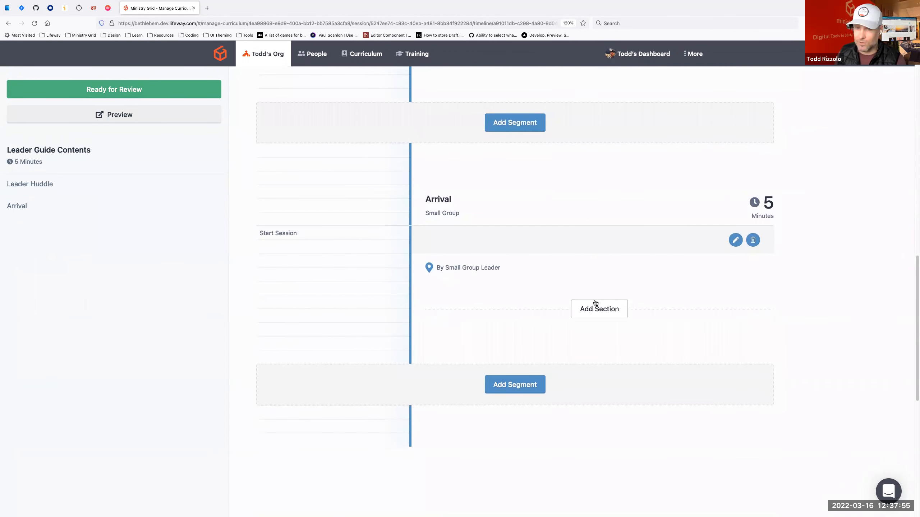
click(596, 307)
click(371, 331)
click(509, 401)
Enter a bold "Leader Tip" heading in the tip section's text and start a new line below it
click(499, 421)
click(469, 395)
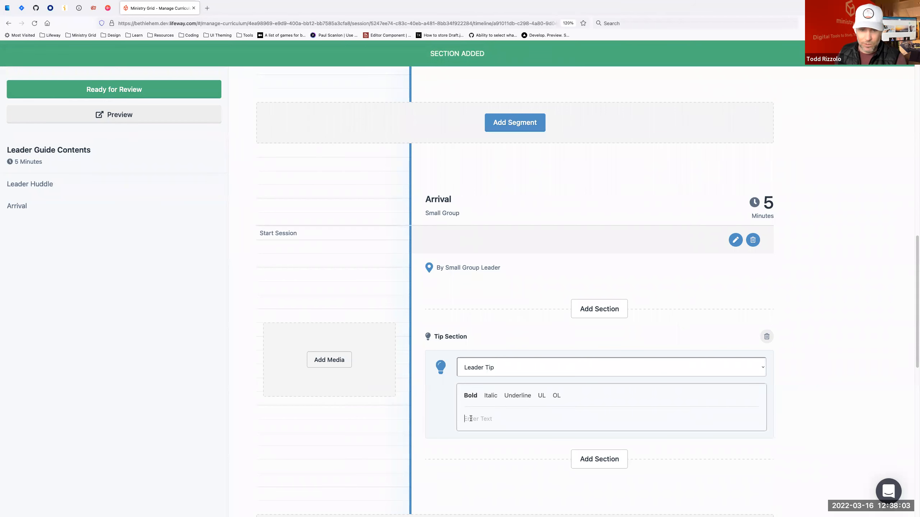
text(Leader Tip)
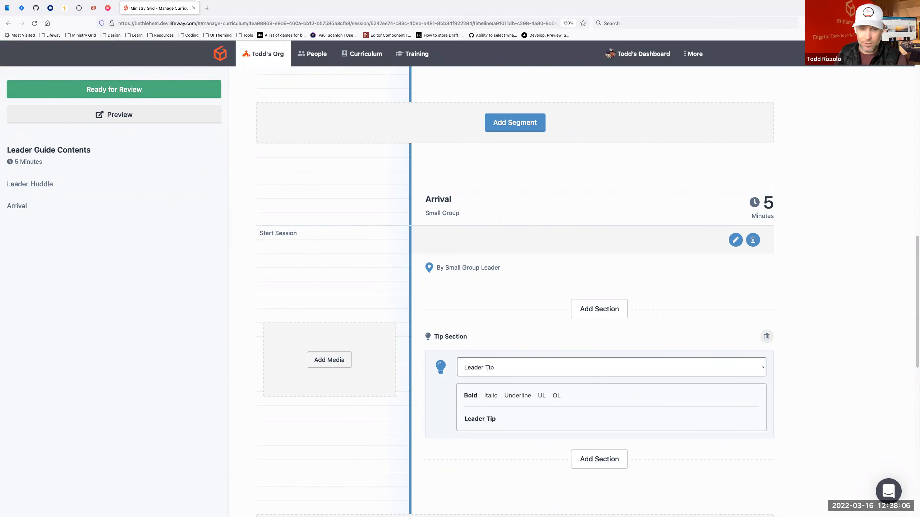
key(Return)
Enter the paragraph beginning "Use this time to welcome kids into your class" under the tip heading and remove its bold formatting
click(471, 398)
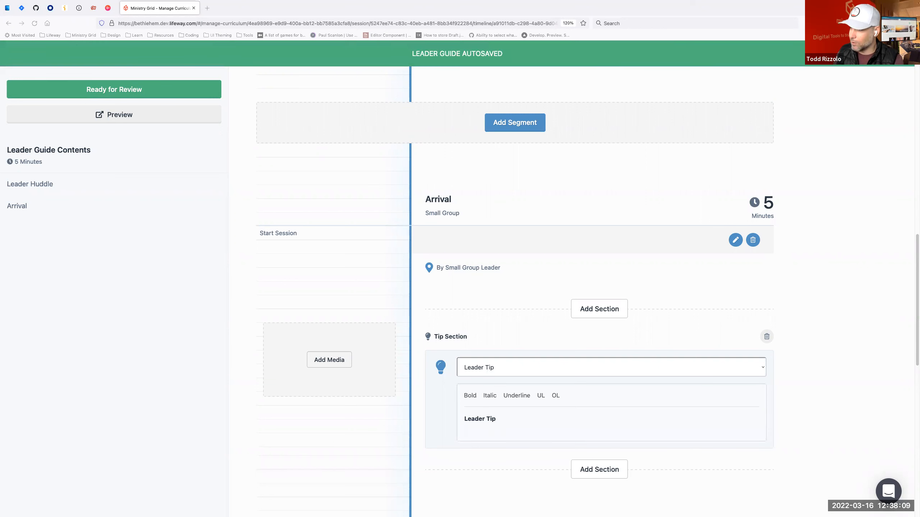
click(478, 429)
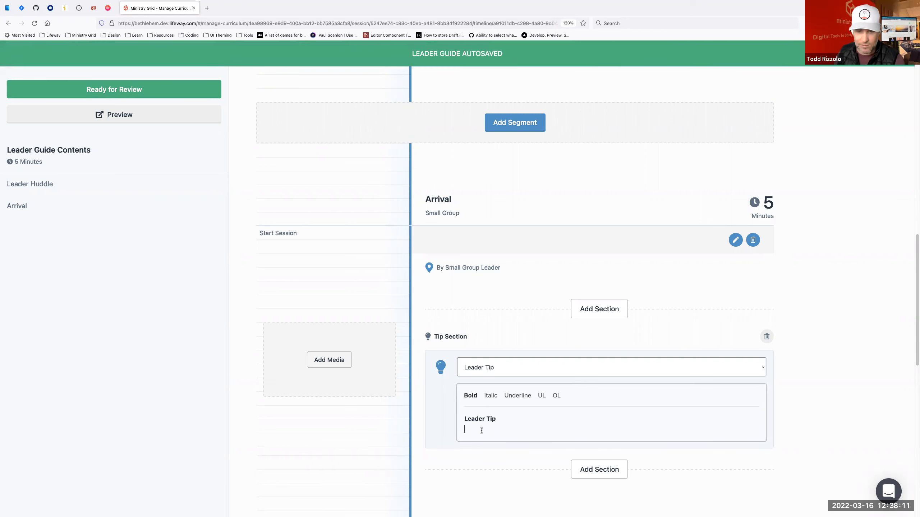
text(Use this time to welcome kids into your class and get to know them. Discipleship happens best in the context of relationships so by taking this time to have fun you will open conversations to their lives and their relationship with Jesus. Have one leader directing arrival activities while a second leader welcomes kids, makes sure they are comfortable, and incorporates arriving kids into the group activities.)
triple_click(479, 454)
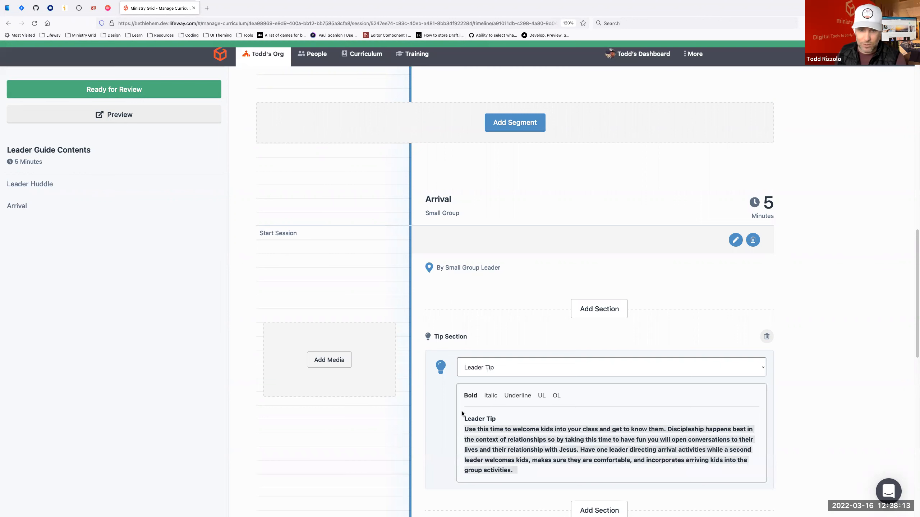
click(467, 399)
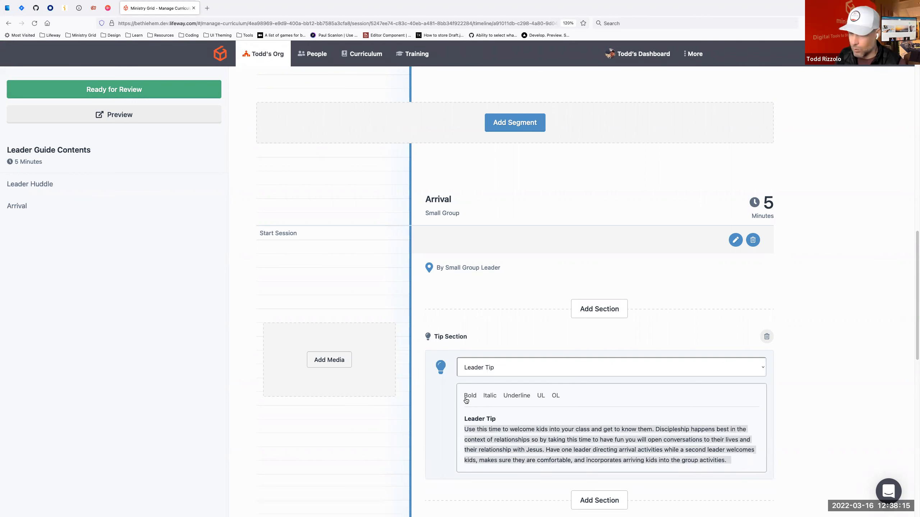
click(798, 431)
Switch the tip section's type to Safety Tip and back to Leader Tip
scroll(798, 426, down, 3)
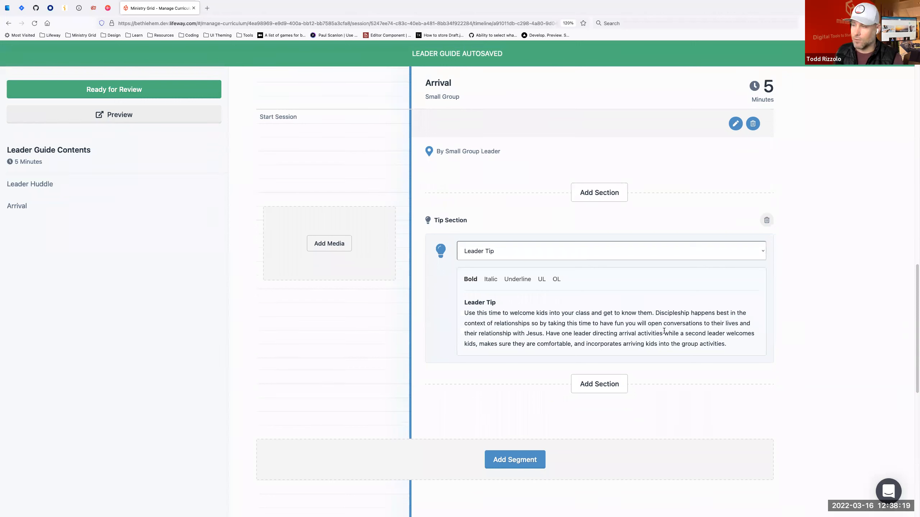
click(516, 257)
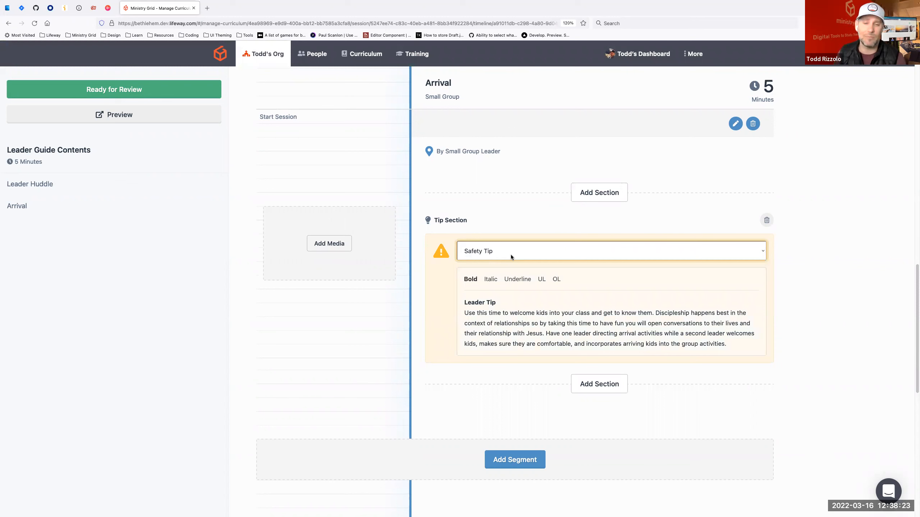
click(503, 254)
click(510, 240)
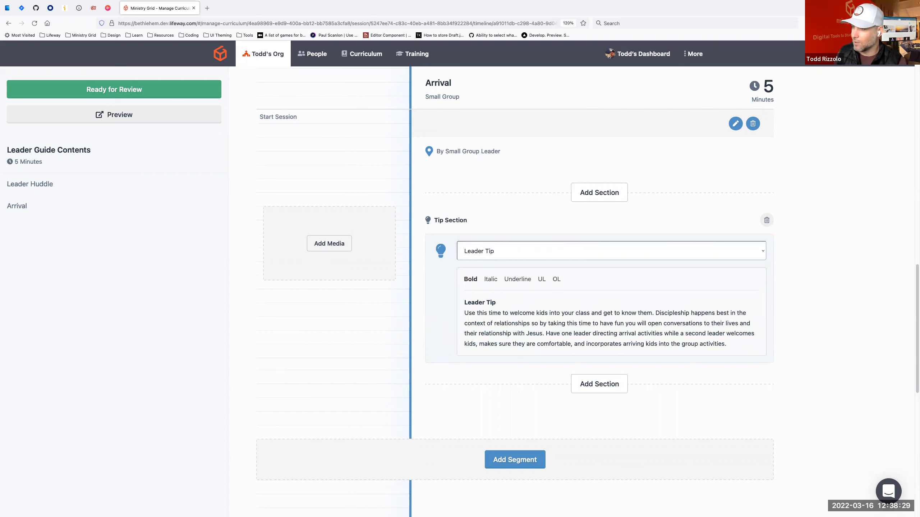
Add a 5-minute segment named Funny Introductions for Small Group, led by Small Group Leader, with type Game
scroll(645, 351, down, 3)
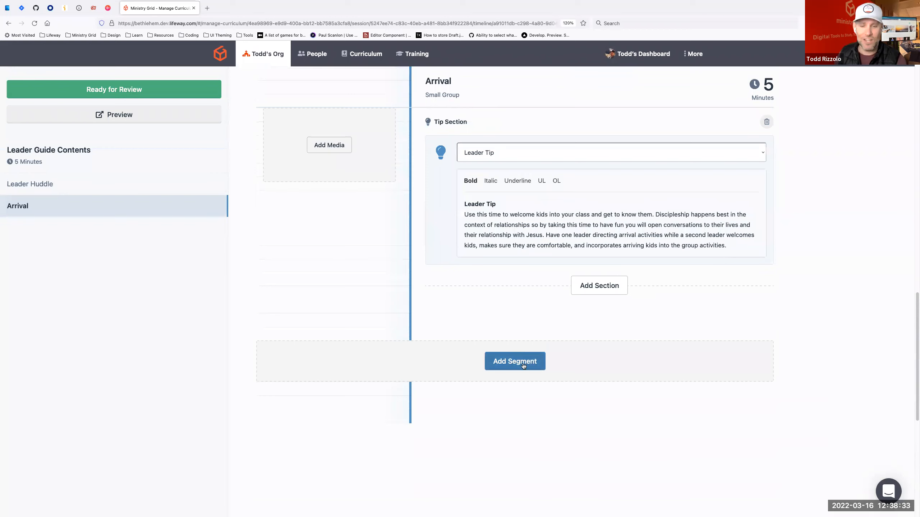
click(522, 365)
click(388, 236)
text(Funny Introductions)
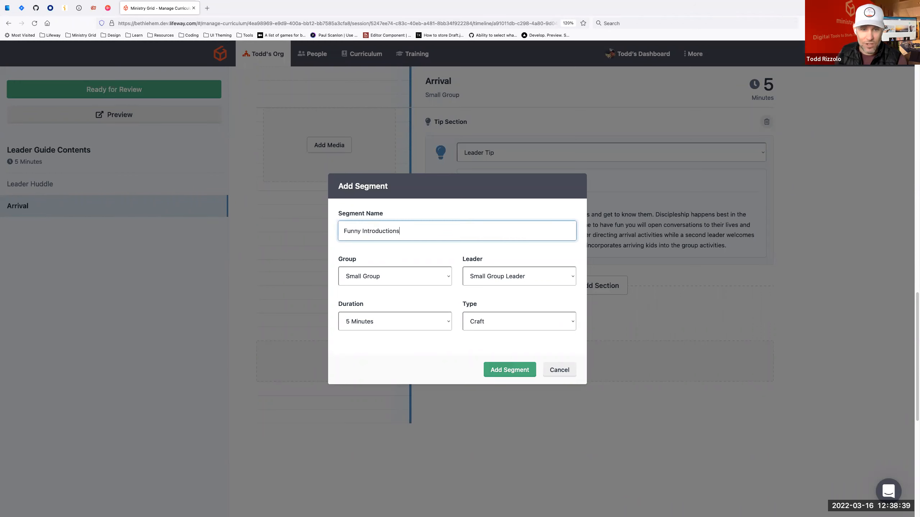
key(Tab)
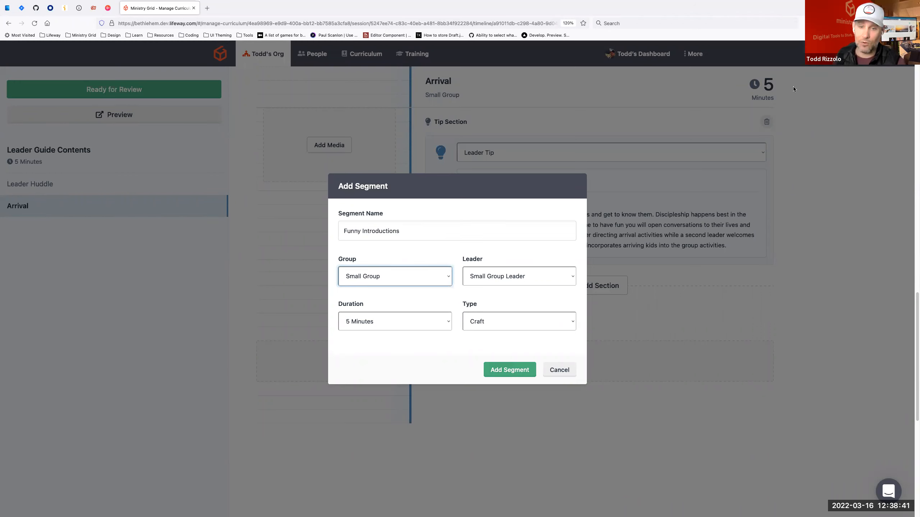
key(Tab)
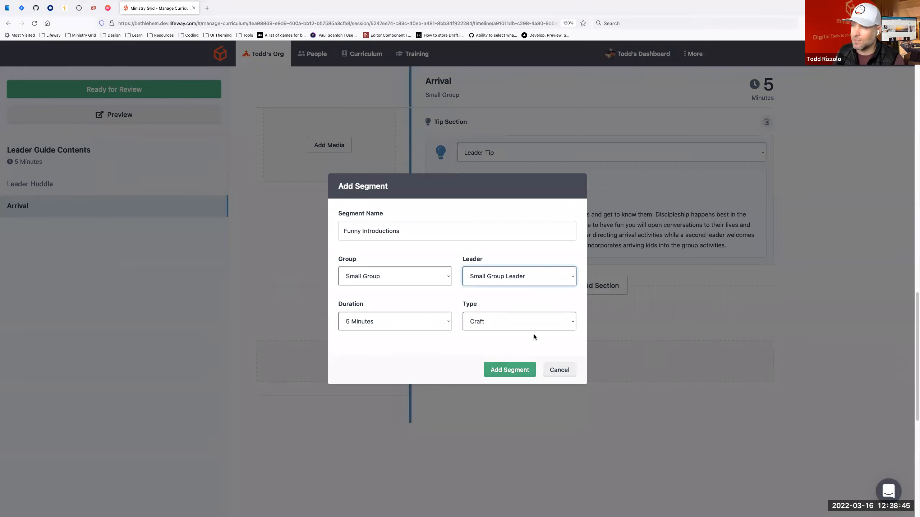
click(513, 321)
click(508, 324)
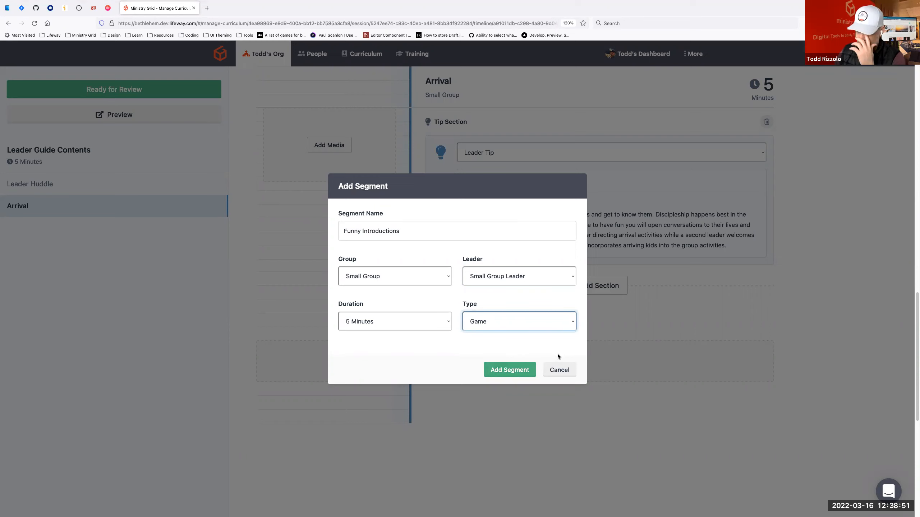
click(514, 369)
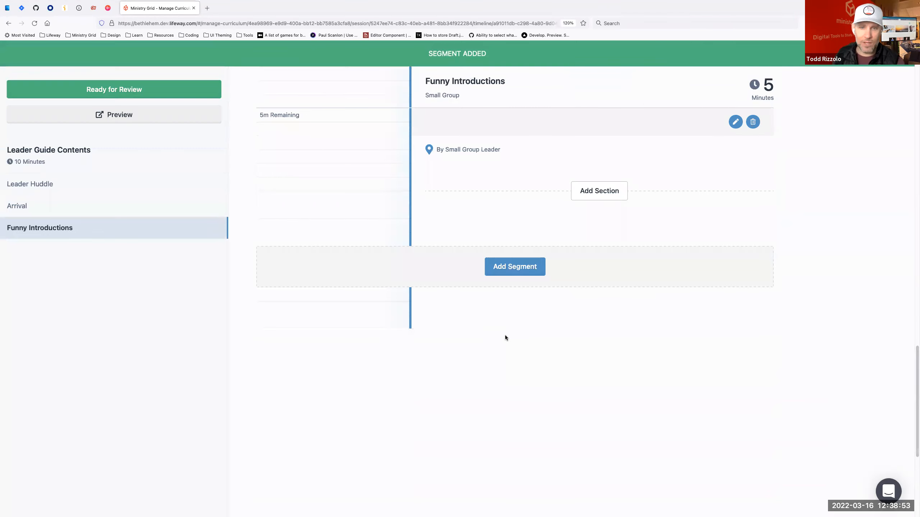
Add a Supplies section to the Funny Introductions segment
click(603, 200)
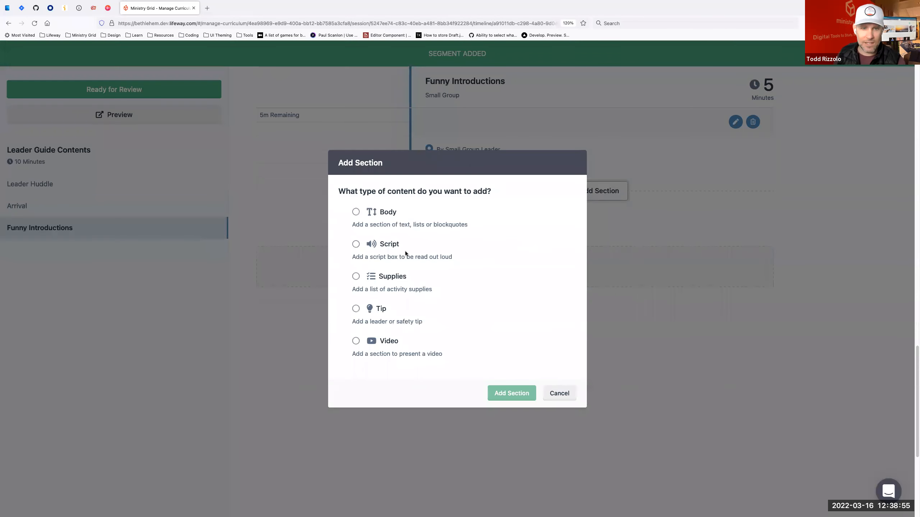
click(395, 282)
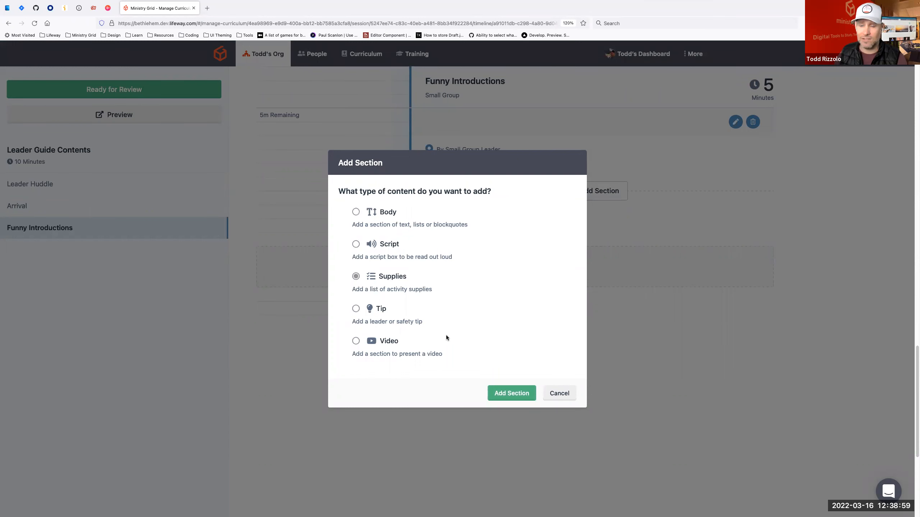
click(513, 394)
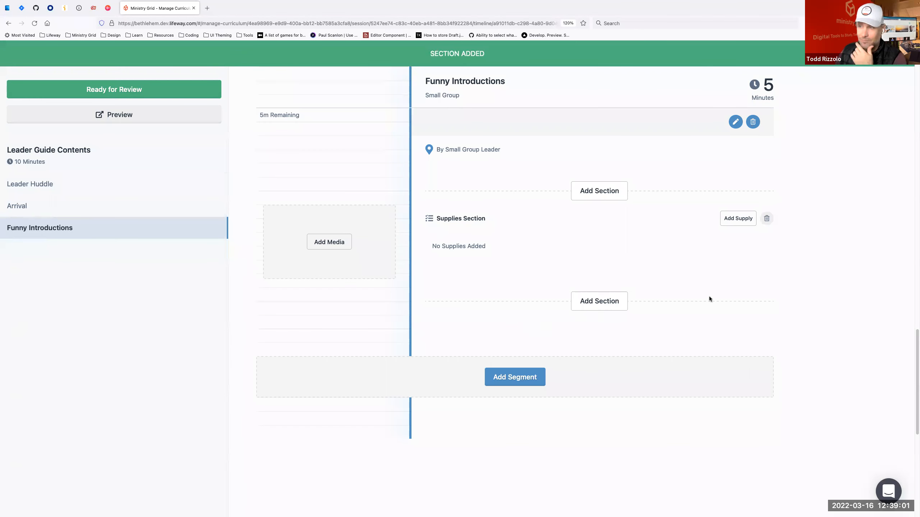
Add a Playground Ball supply with the Game icon and a quantity of 1 per group
click(741, 225)
click(418, 261)
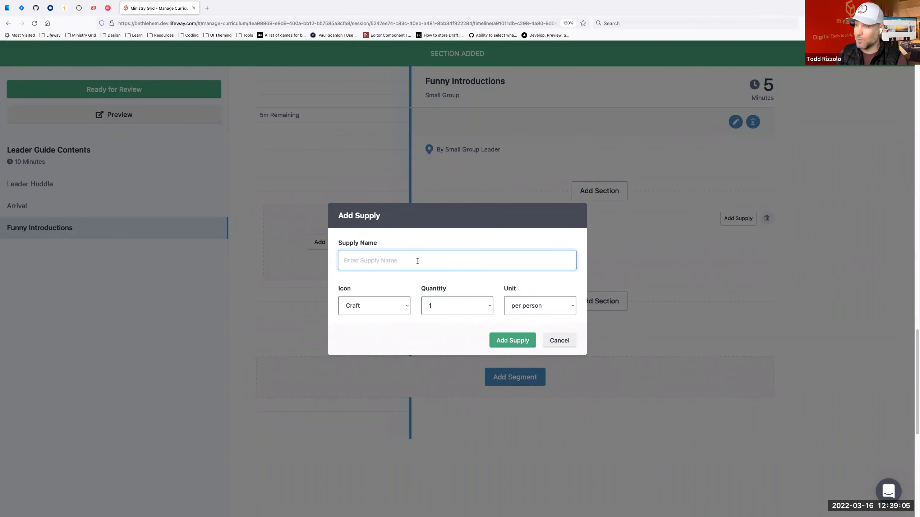
text(Playground Bil)
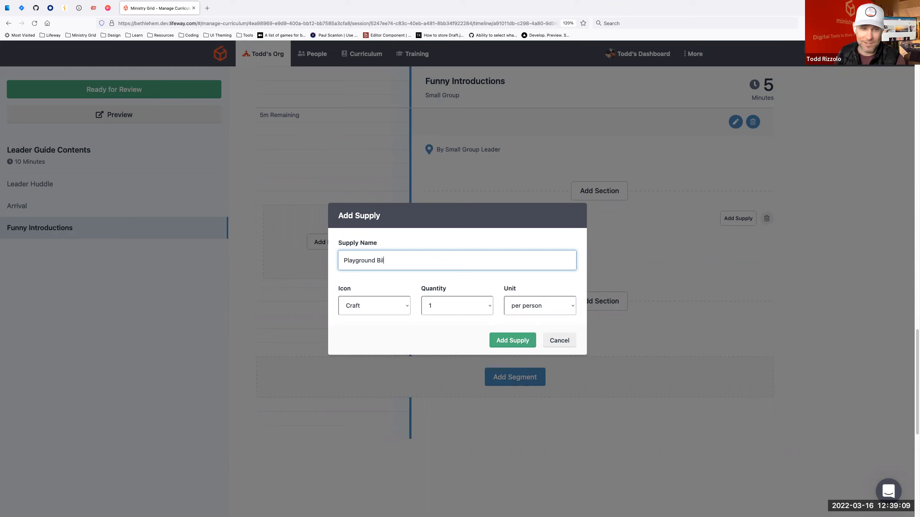
key(BackSpace)
key(BackSpace)
text(all)
click(374, 307)
click(375, 312)
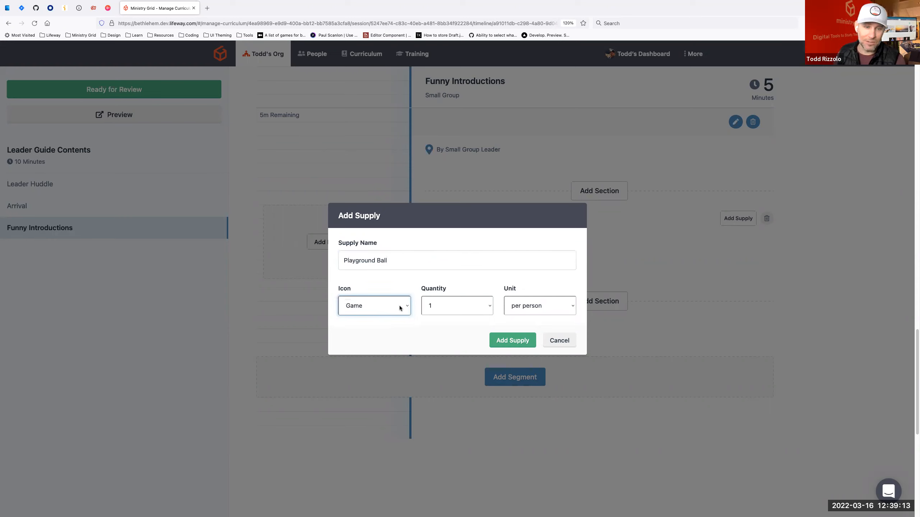
click(471, 308)
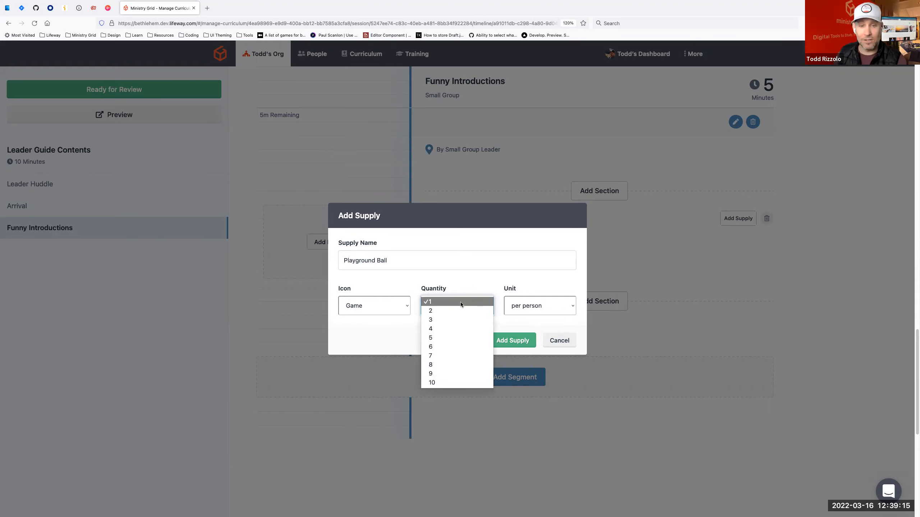
click(519, 307)
click(530, 310)
click(531, 311)
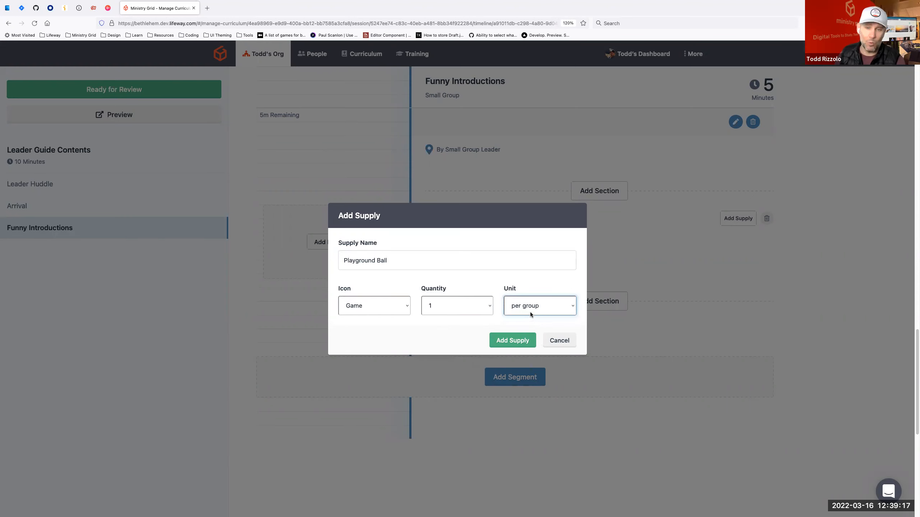
click(521, 341)
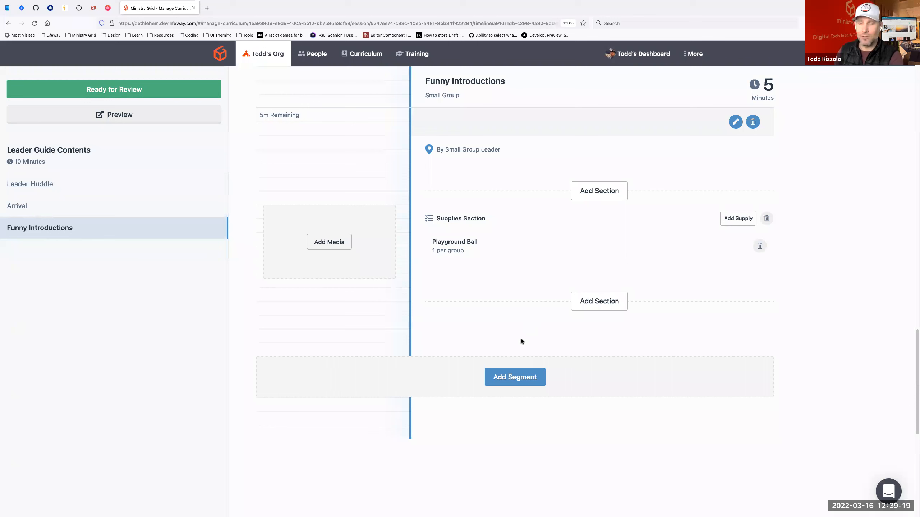
Add a Body section below the Supplies section of Funny Introductions
click(603, 301)
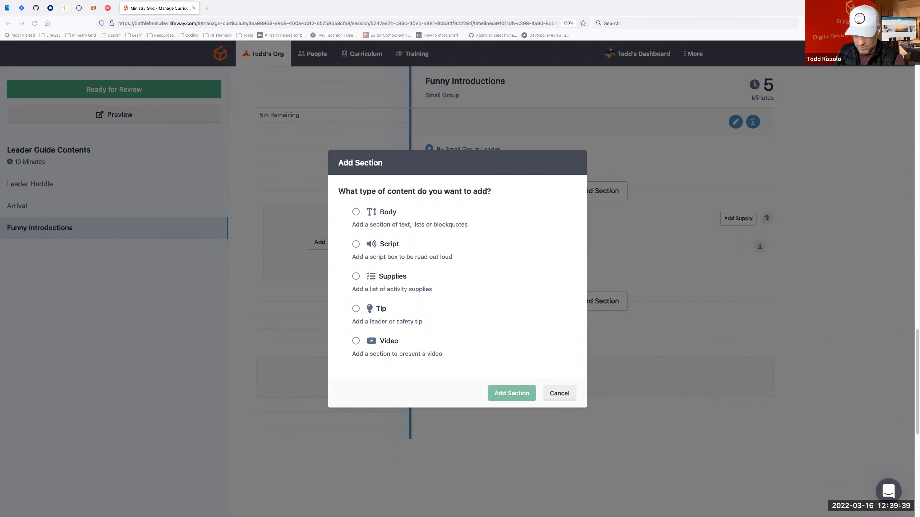
click(379, 212)
click(516, 391)
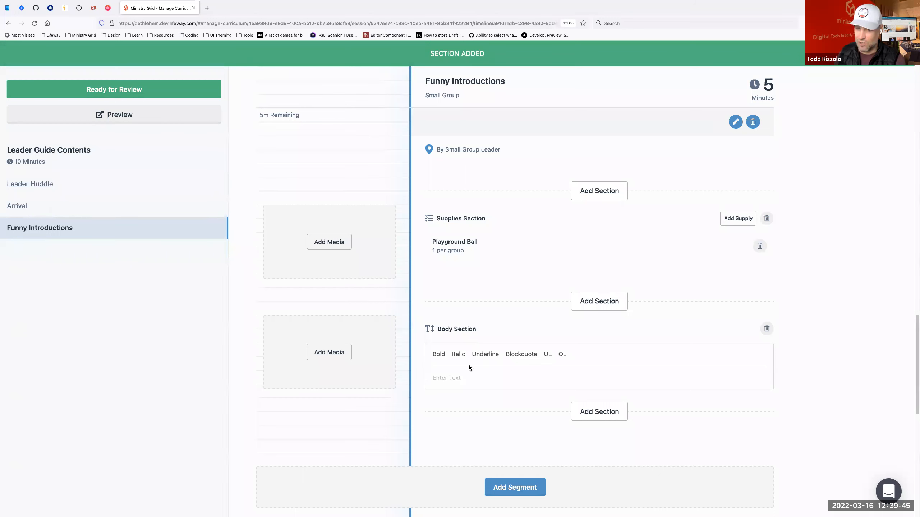
Enter a bold "Instructions" heading in the new body section and start a new line below it
click(447, 377)
click(438, 354)
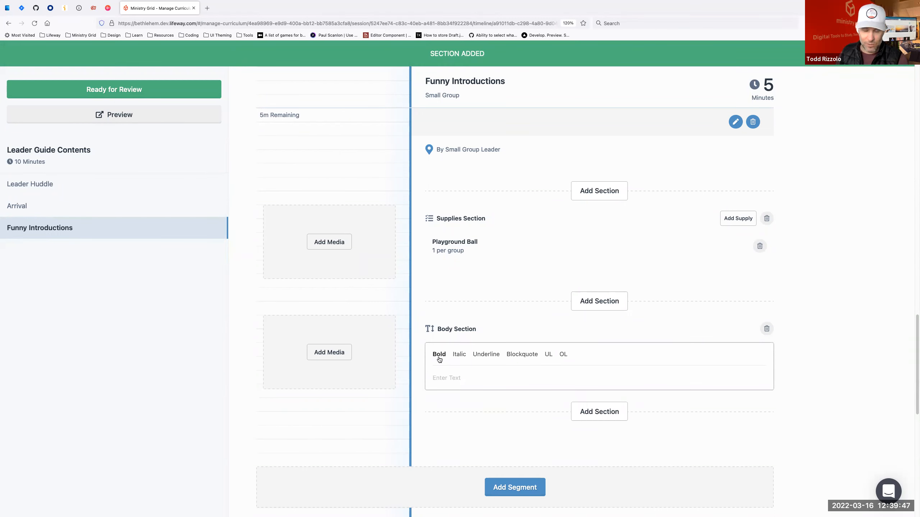
text(Instructions)
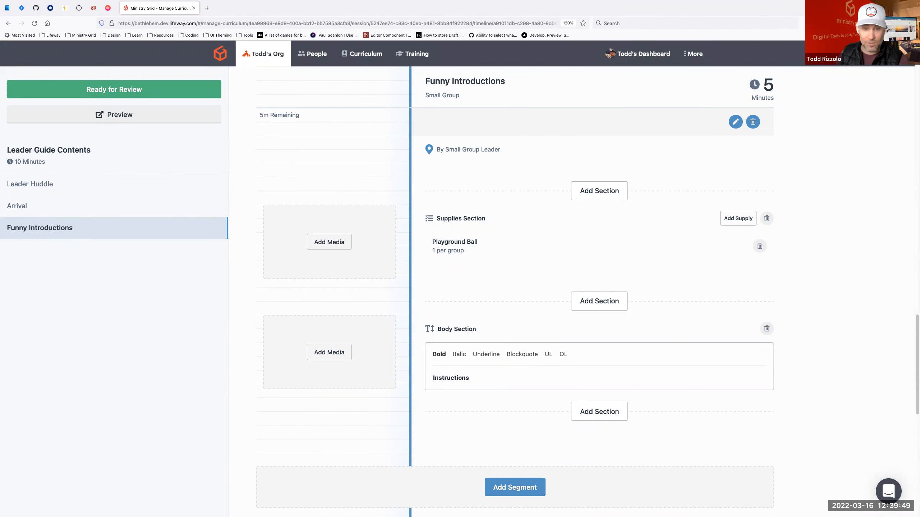
key(Return)
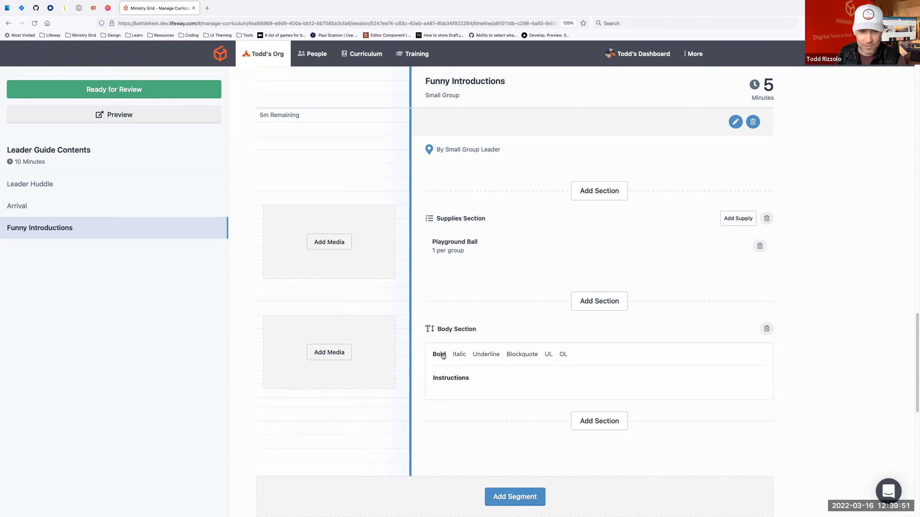
Enter the paragraph beginning "Gather kids in a circle and hold the playground ball" under the Instructions heading and remove its bold formatting
text(Gather kids in a circle and hold the playground ball in front of you. Introduce the playground ball with a name that is not yours and have the kids say hello to it. Then say what the playground ball’s favorite food is.)
drag(736, 398, 424, 391)
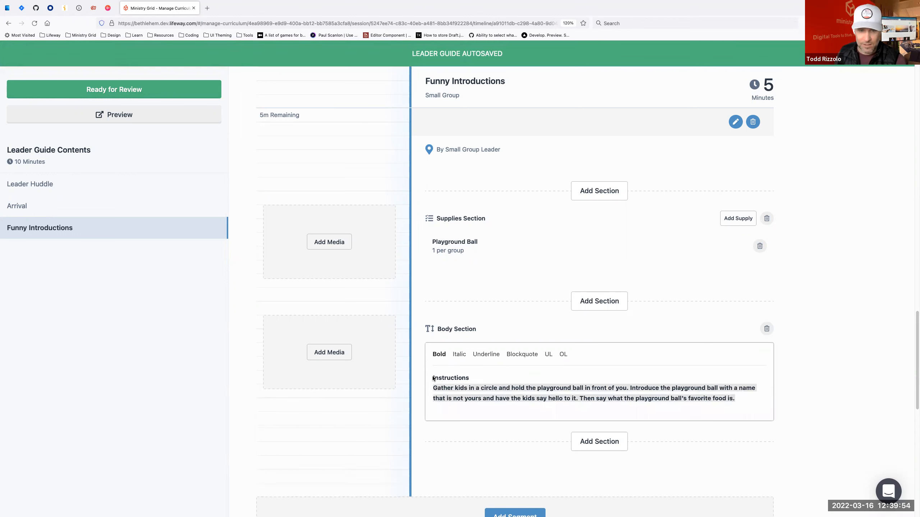
click(443, 360)
Add the ball's sample introduction, with spaghetti on toast as its favorite food, as a blockquote below the paragraph, followed by a regular line
click(695, 399)
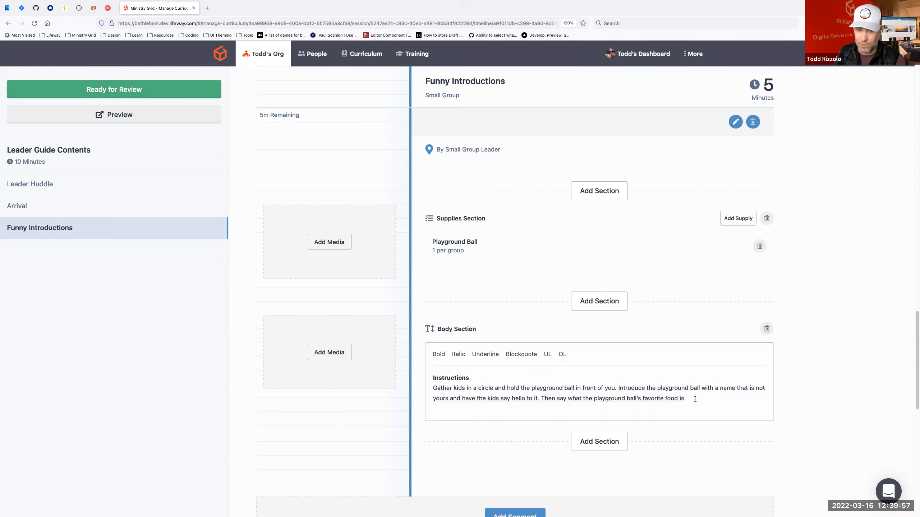
key(Return)
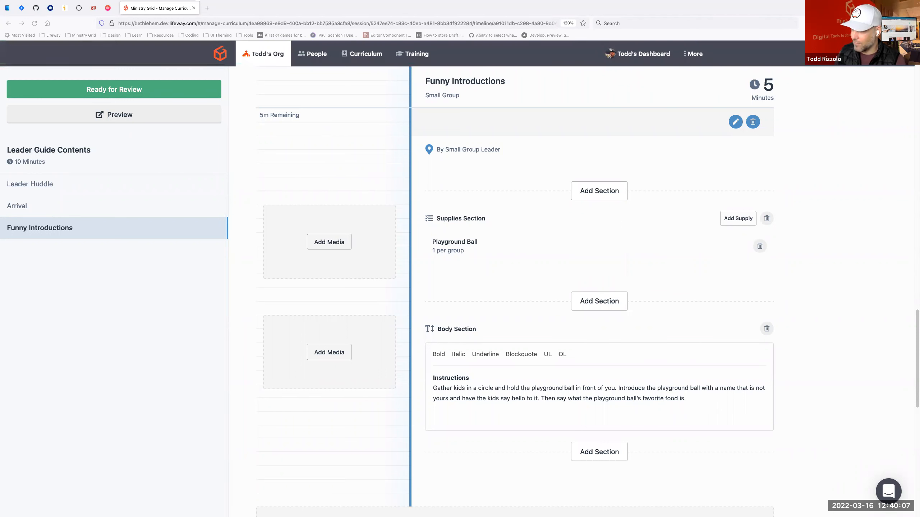
click(462, 411)
click(521, 354)
text(Hello, my name is Frederick. My favorite food is spaghetti on toast.)
key(Return)
click(532, 354)
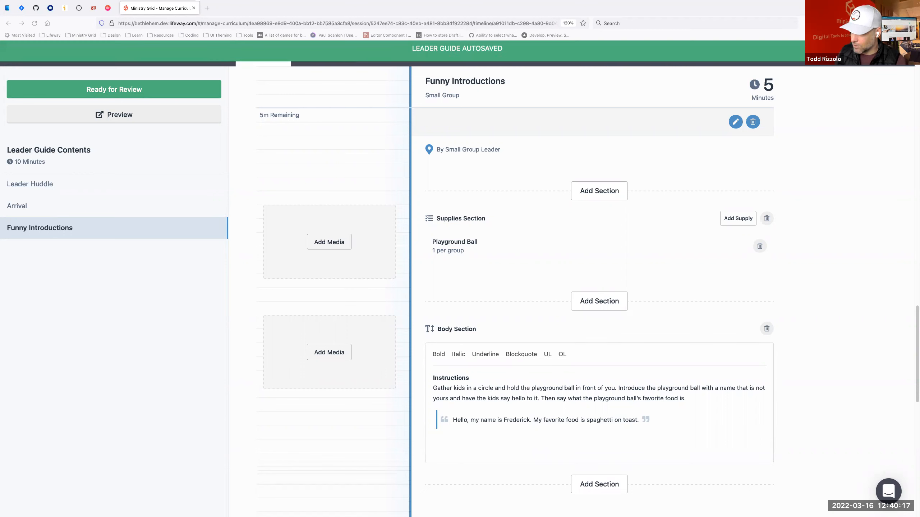
Enter the closing paragraph beginning "After you have gone around the circle, take the playground ball away" below the blockquote
click(529, 443)
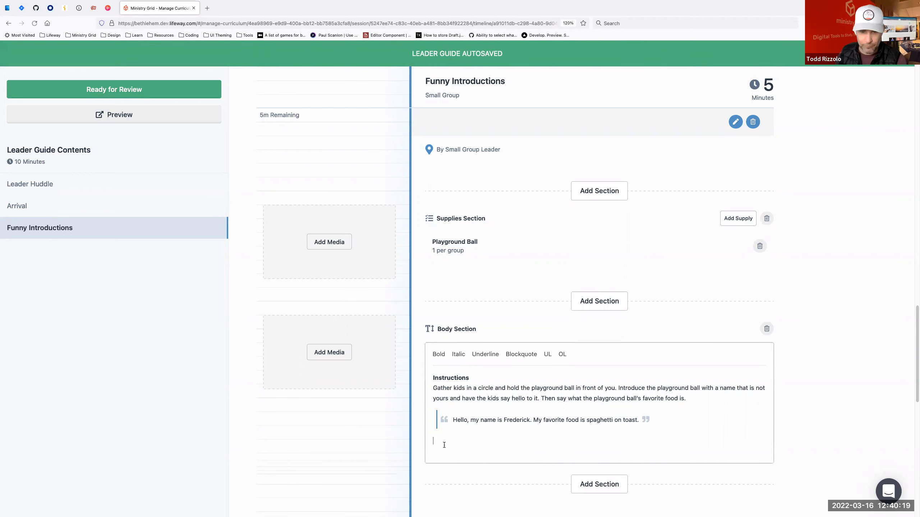
text(After you have gone around the circle, take the playground ball away and repeat the activity with kids using their own names and favorite foods.)
key(BackSpace)
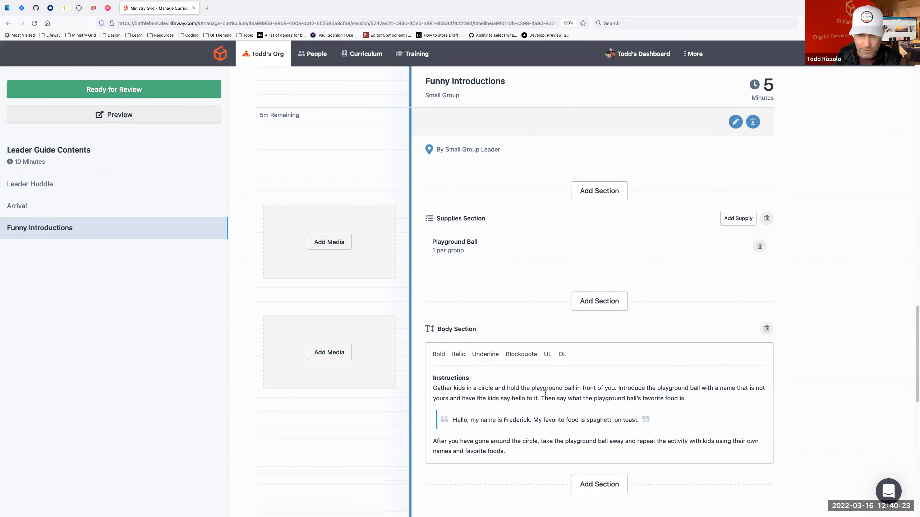
Add a Script section after the body section of Funny Introductions
scroll(546, 394, down, 1)
scroll(545, 394, down, 4)
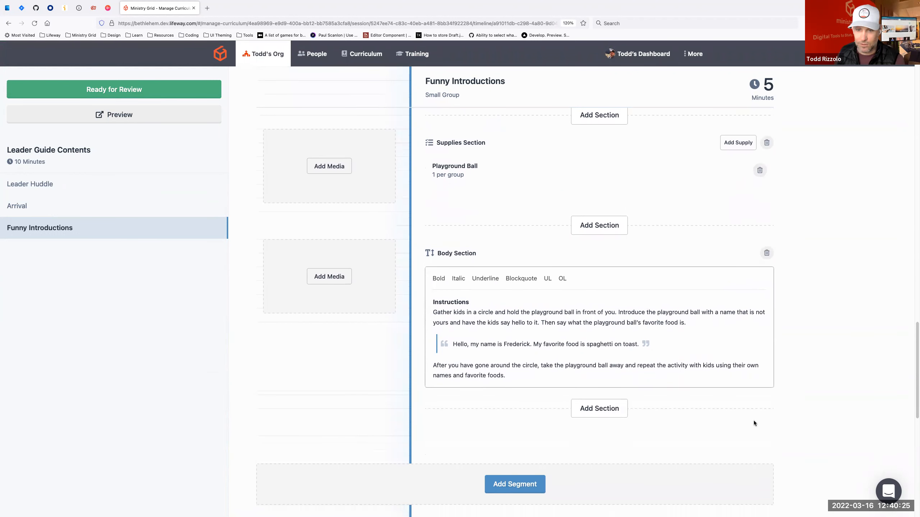
click(599, 409)
click(381, 245)
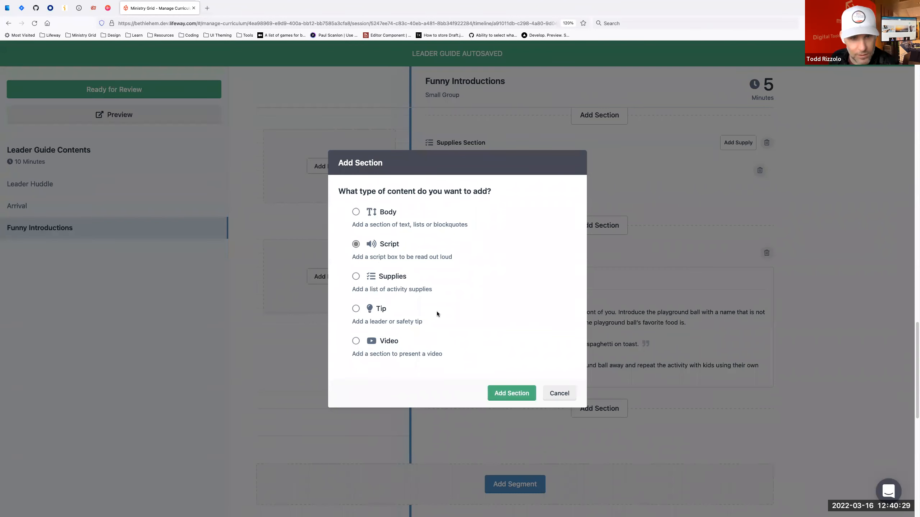
click(512, 393)
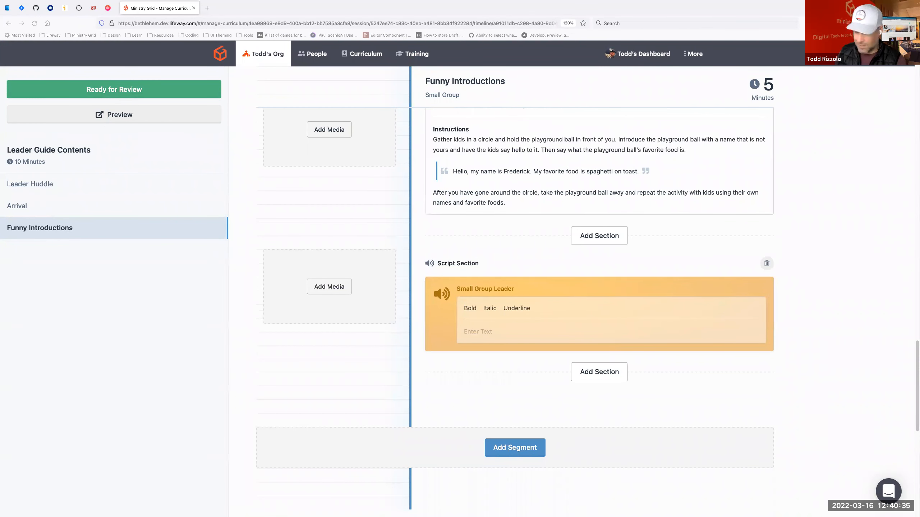
Enter the Small Group Leader script beginning "How did you know what the playground ball's favorite food was?" in the script section
click(505, 333)
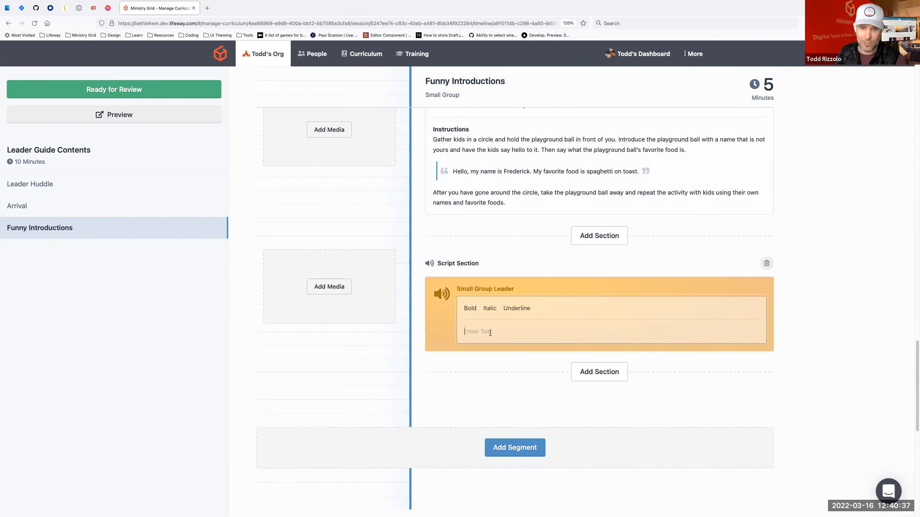
text(How did you know what the playground ball’s favorite food was? You knew because you created the character. You made up the name and their favorite food. Today we are going to learn how God is our Creator; He knows everything about us because He created us.)
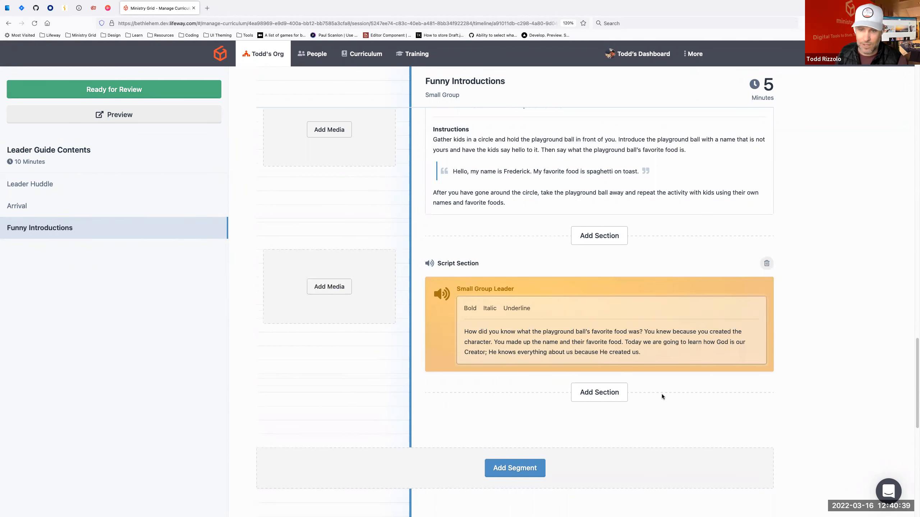
click(717, 394)
scroll(716, 398, down, 3)
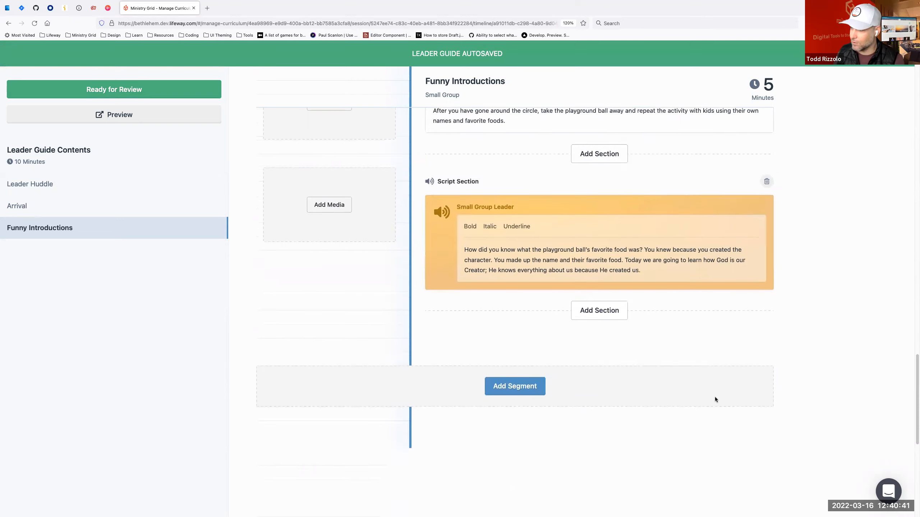
scroll(714, 397, up, 4)
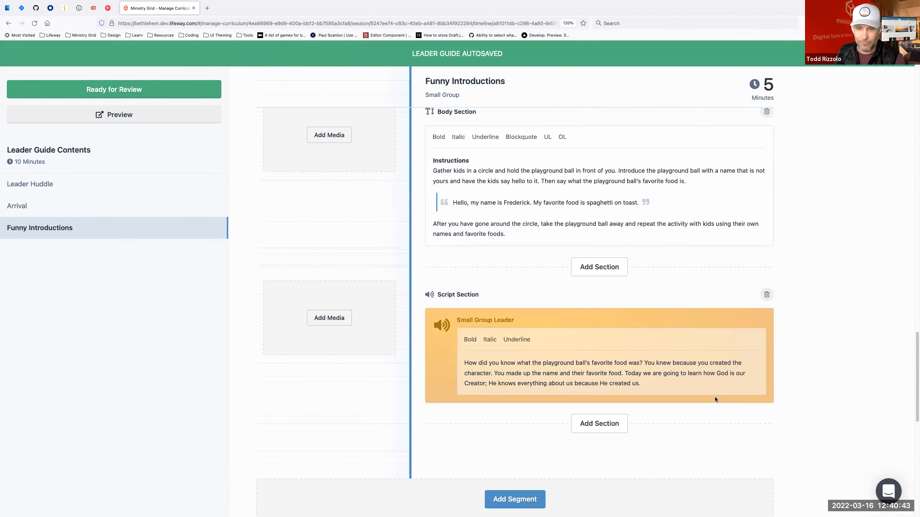
scroll(714, 397, up, 12)
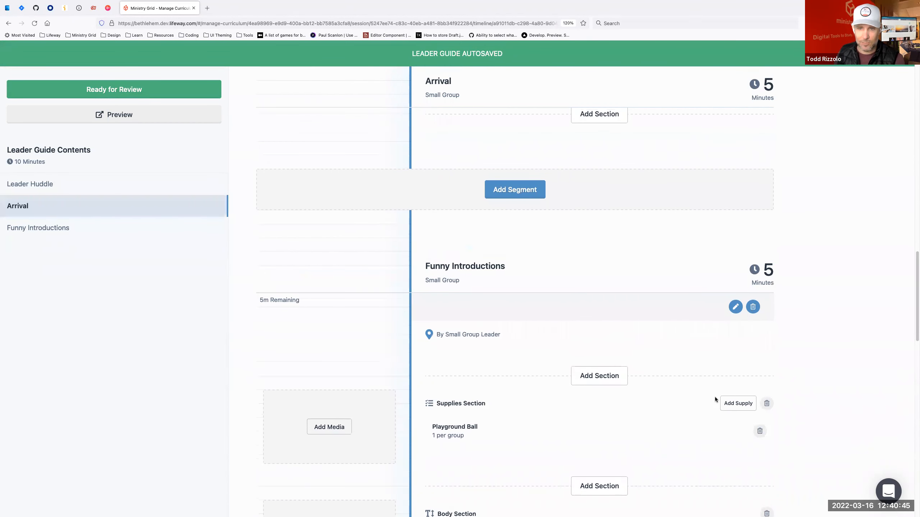
scroll(715, 397, up, 15)
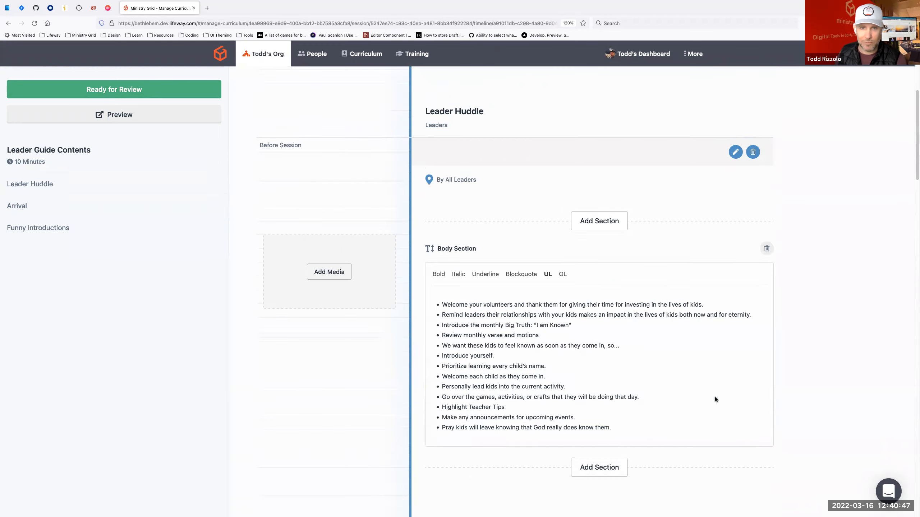
Preview the leader guide, examine its segments through the Funny Introductions script, and close the preview
scroll(714, 399, up, 7)
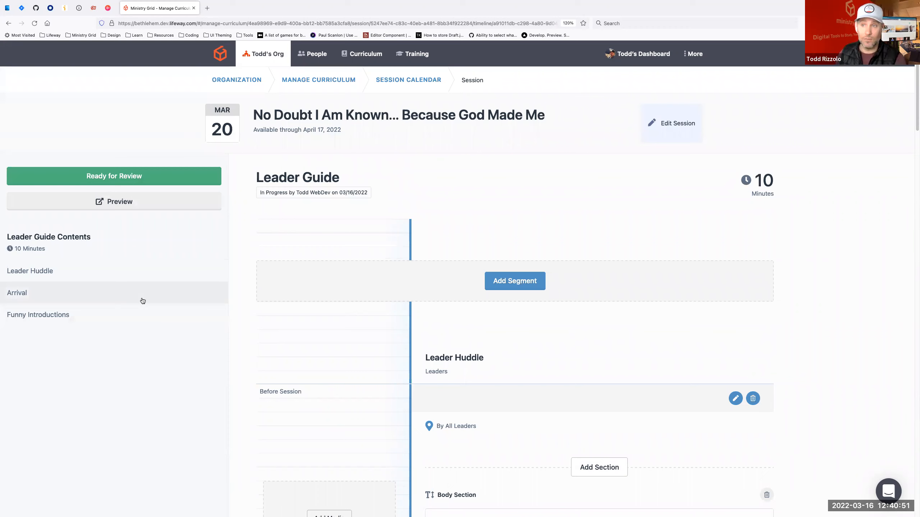
click(123, 202)
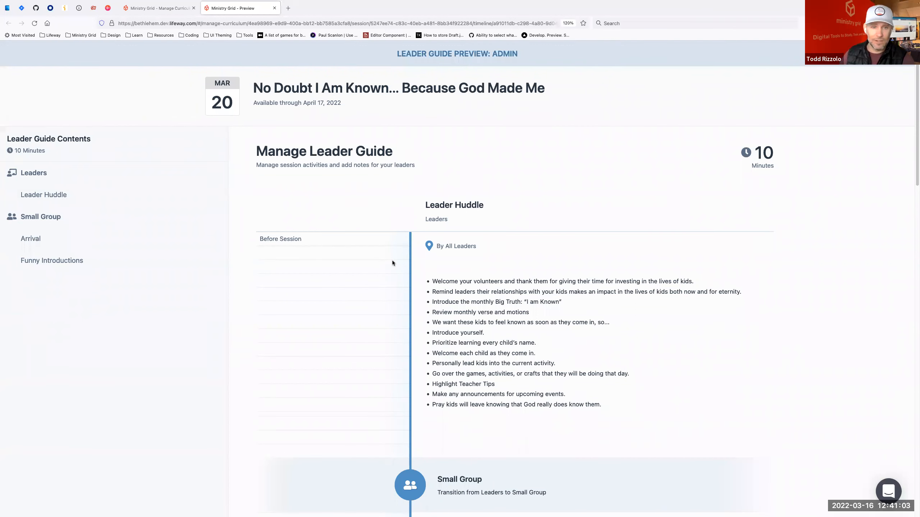
scroll(393, 265, down, 1)
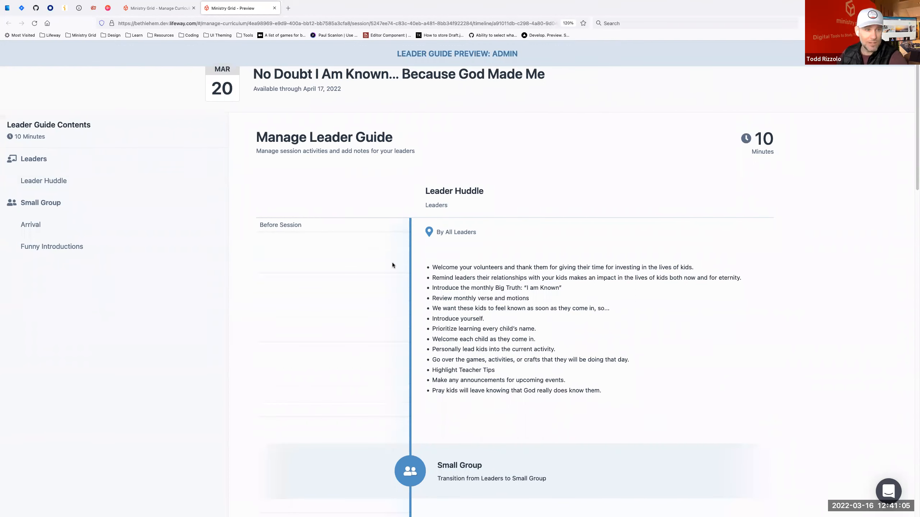
scroll(393, 261, down, 8)
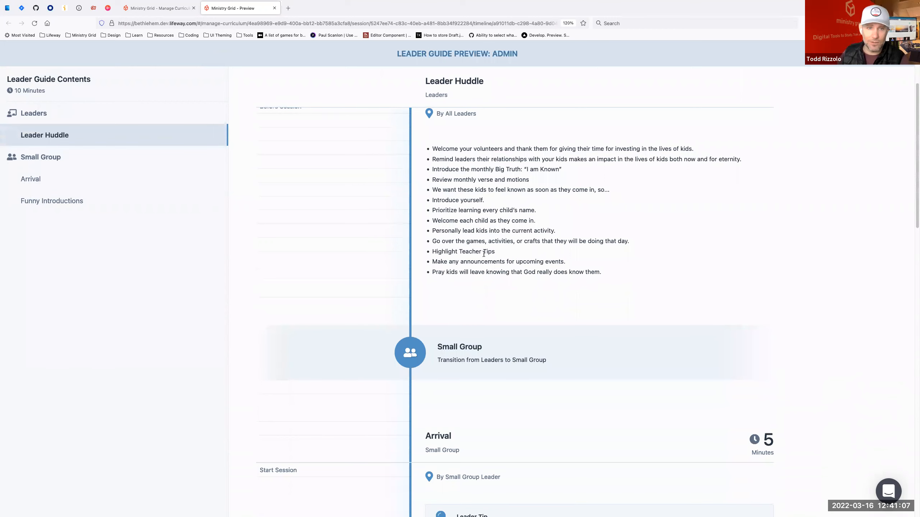
scroll(483, 256, down, 2)
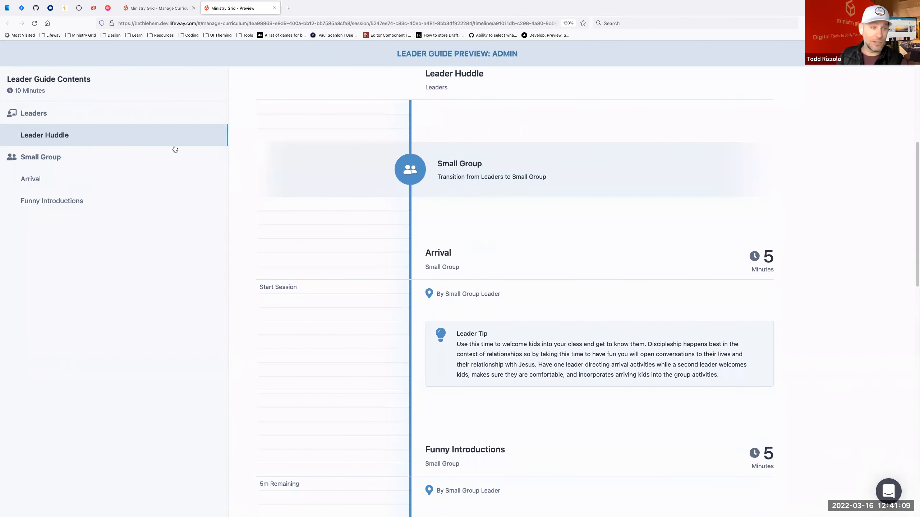
click(73, 158)
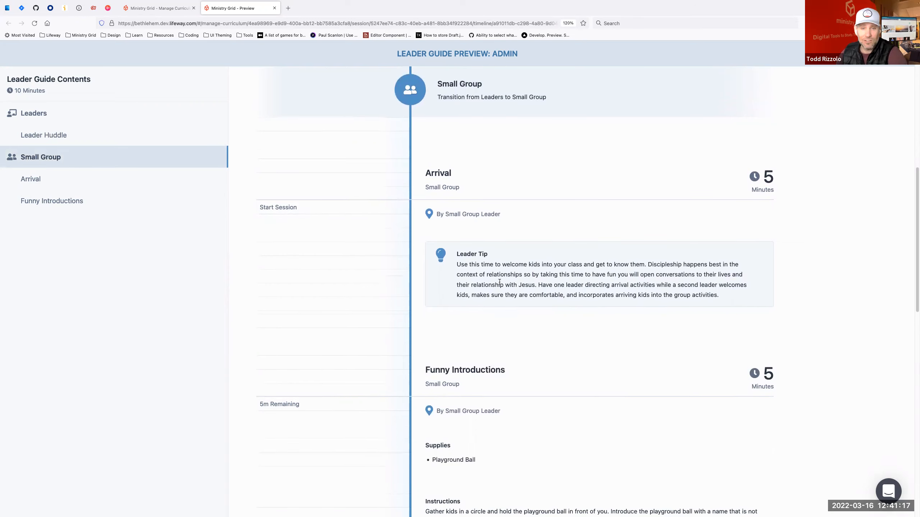
scroll(518, 287, down, 3)
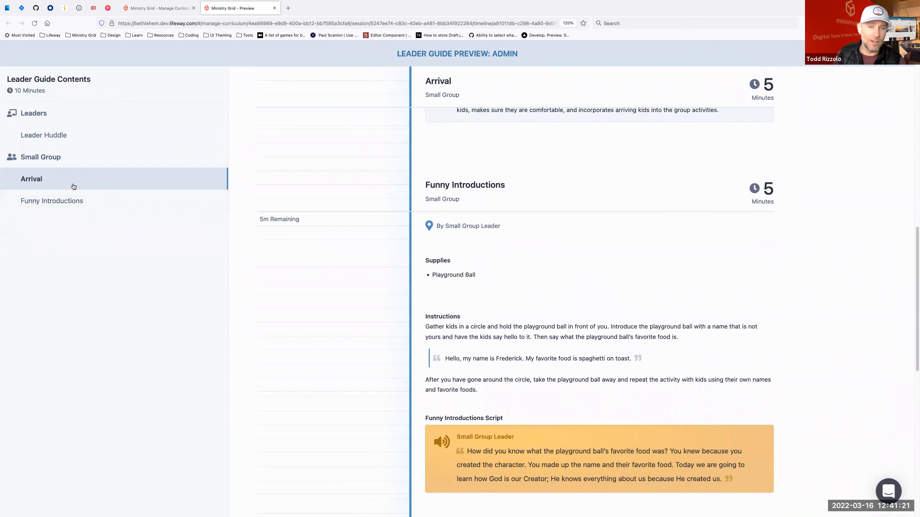
scroll(493, 253, down, 2)
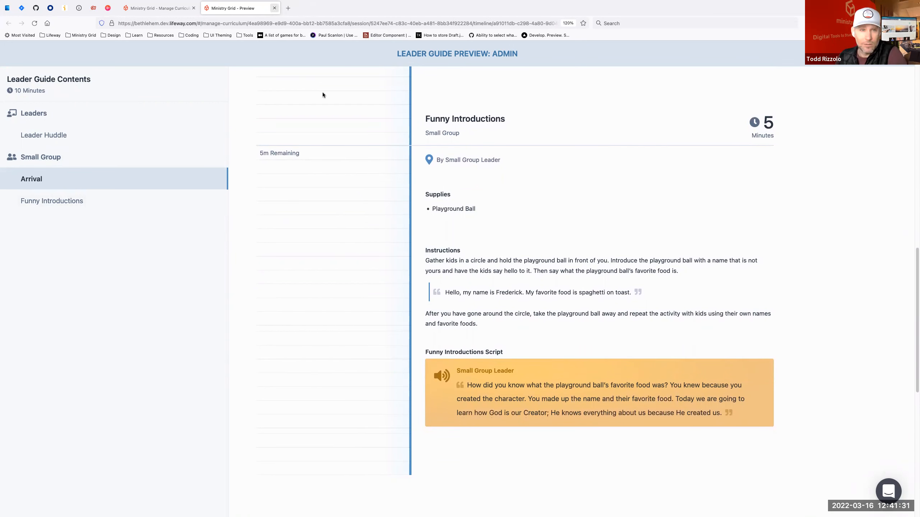
click(275, 8)
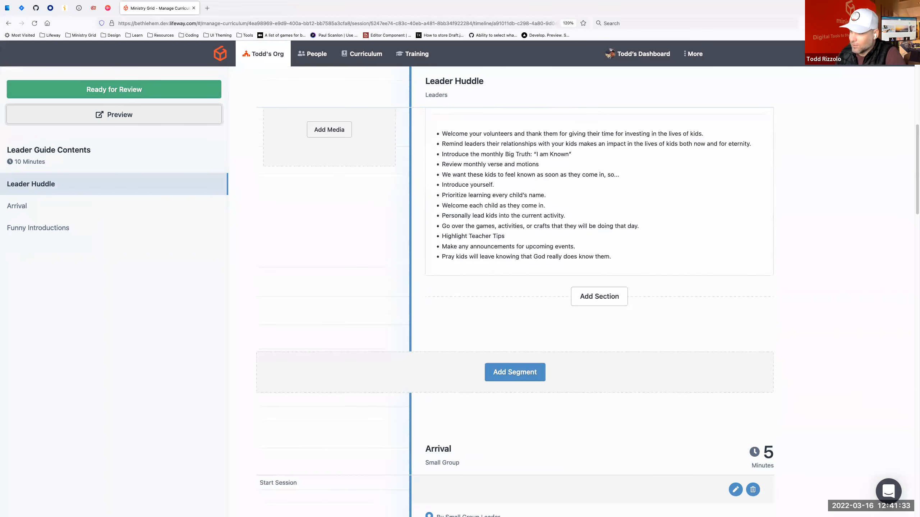
Add a segment named Welcome at the end of the guide, for Large Group and led by the Large Group Leader
scroll(576, 301, down, 10)
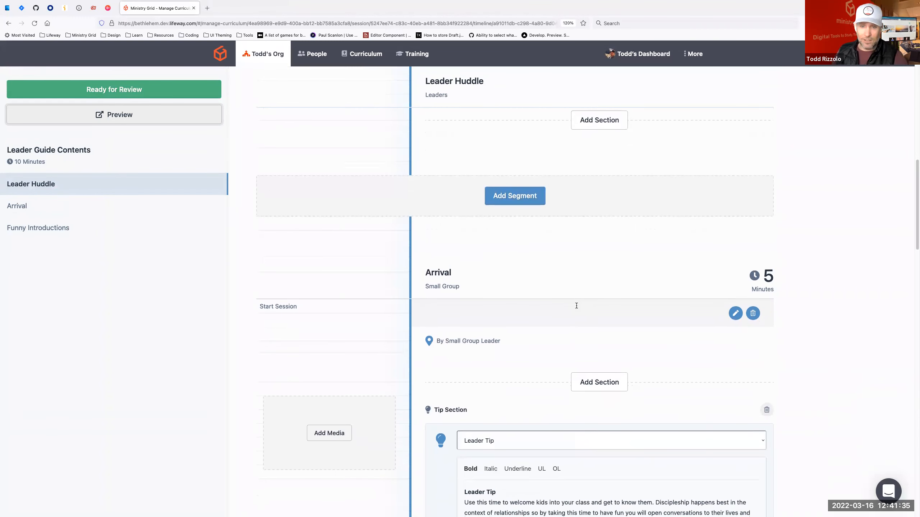
scroll(575, 306, down, 15)
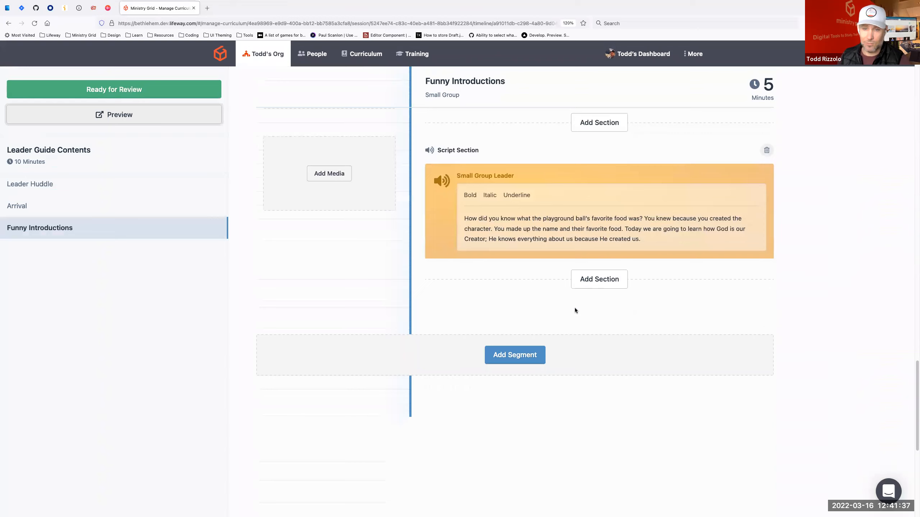
click(520, 301)
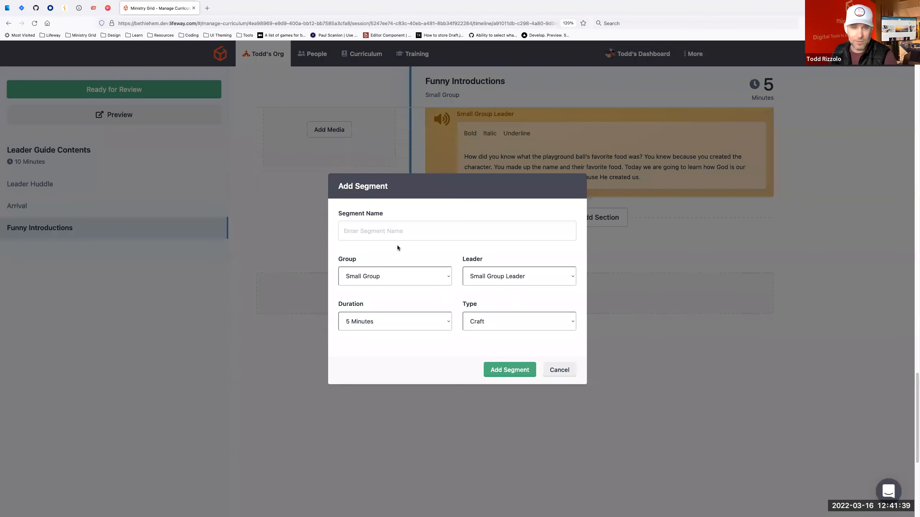
click(406, 231)
text(Welcome)
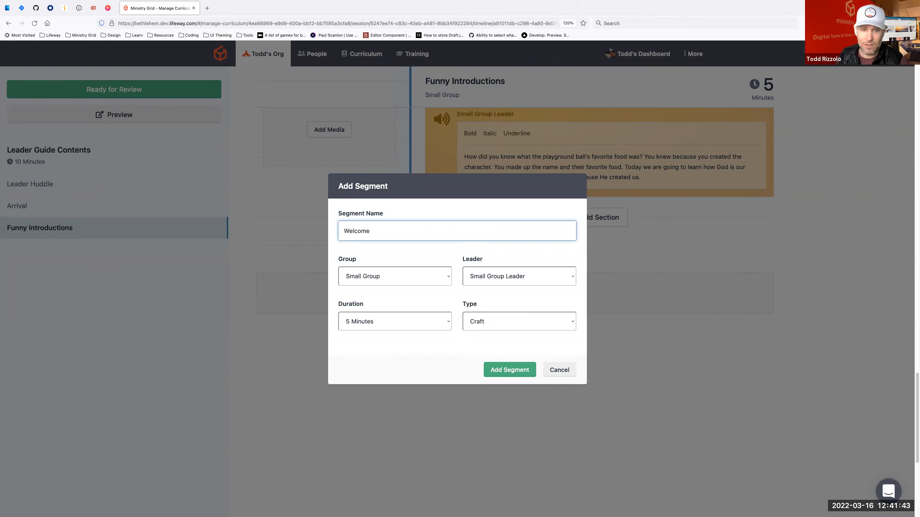
key(Tab)
key(space)
key(Down)
key(Return)
key(Tab)
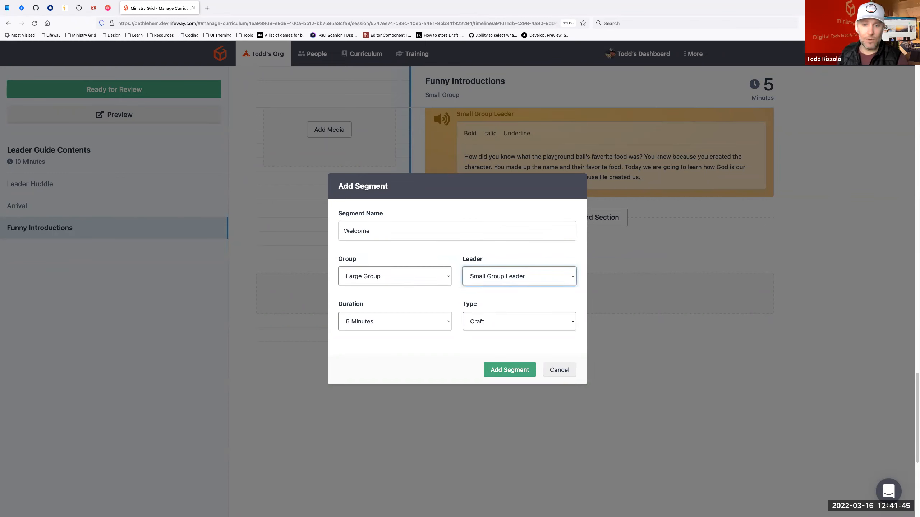
key(space)
key(Down)
key(Return)
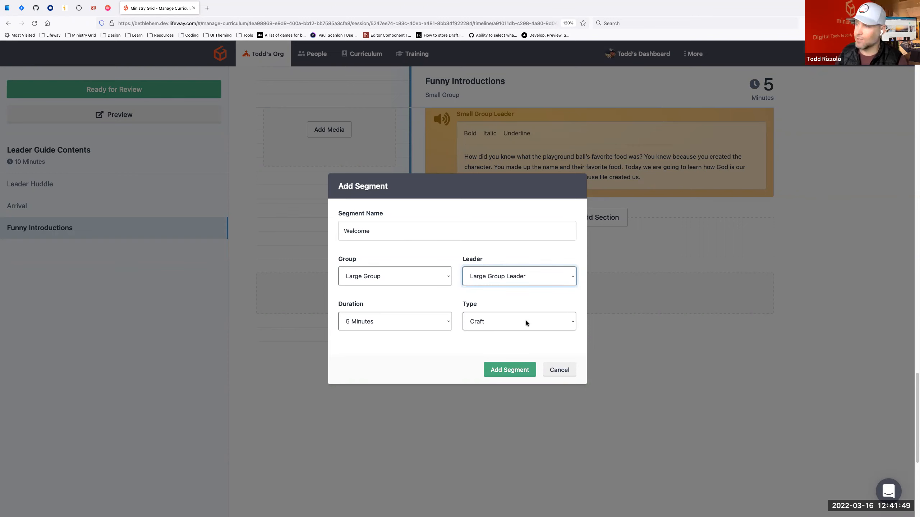
click(516, 370)
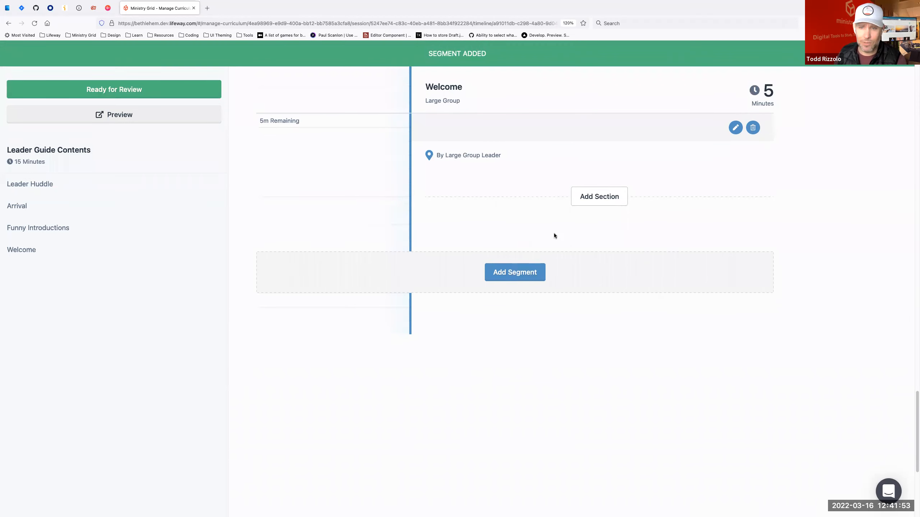
Add a Script section to the Welcome segment
click(600, 205)
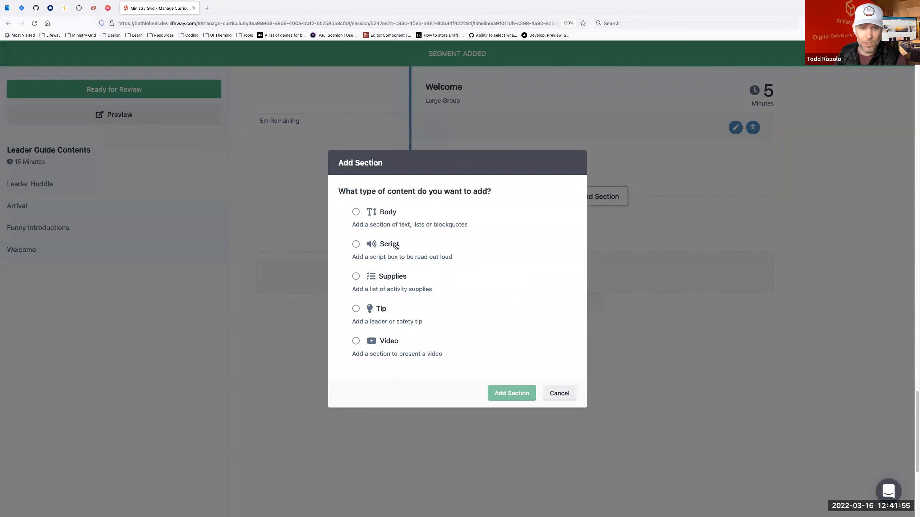
click(396, 244)
click(512, 393)
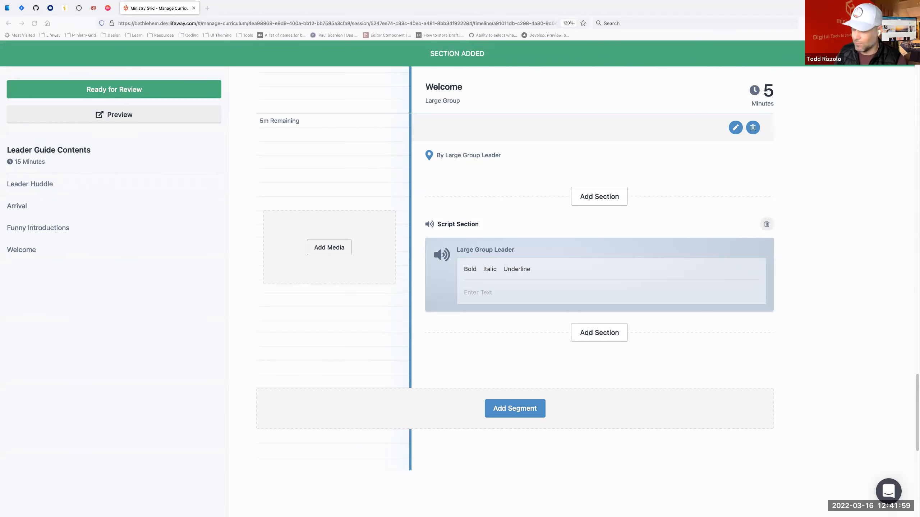
Enter the Welcome script beginning "Hello! I am excited to be with you all today" and correct the misspelled "everyone" in its second paragraph
click(481, 292)
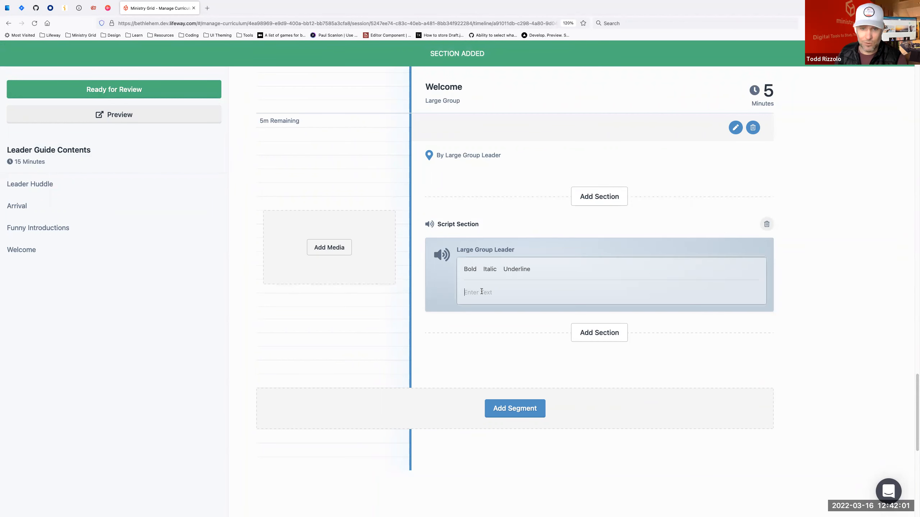
text(Hello! I am excited to be with you all today. Everyone group back up with your color teams for our next game! If you are excited let me hear you say, "Oh, ya!" My name is _______ and on the count of three I want you all to yell out your name. One, two, three! (All kids shout their name at the same time.) I heard one or two of those names but it would be impossible for me to hear them all at once.  Today, we are going to explore how God knows every single one of you. Can God really know everyone? Yes! Say, "Everyone!" (Kids repeat "Everyone!) We are all known by God because He created each one of us, and I have no doubt that He knows who I am. But wait! Before we hear more, let’s play a game!)
key(BackSpace)
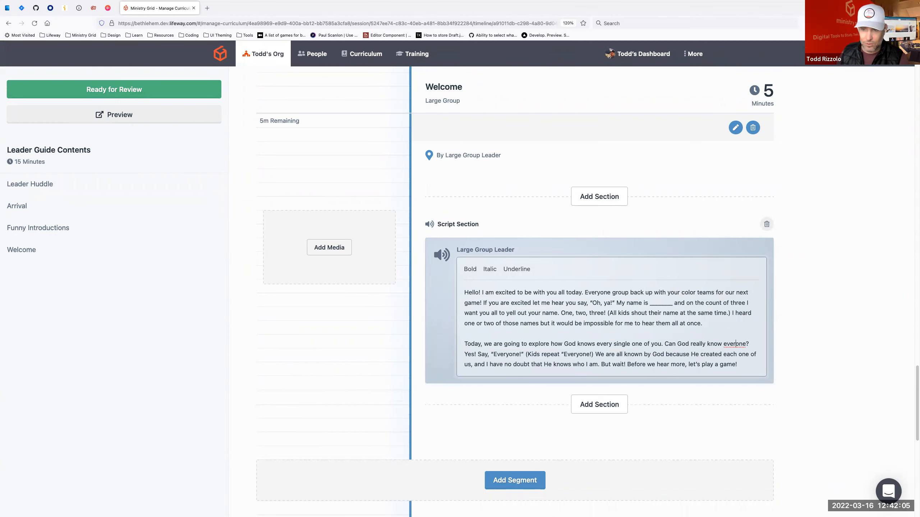
key(BackSpace)
key(Return)
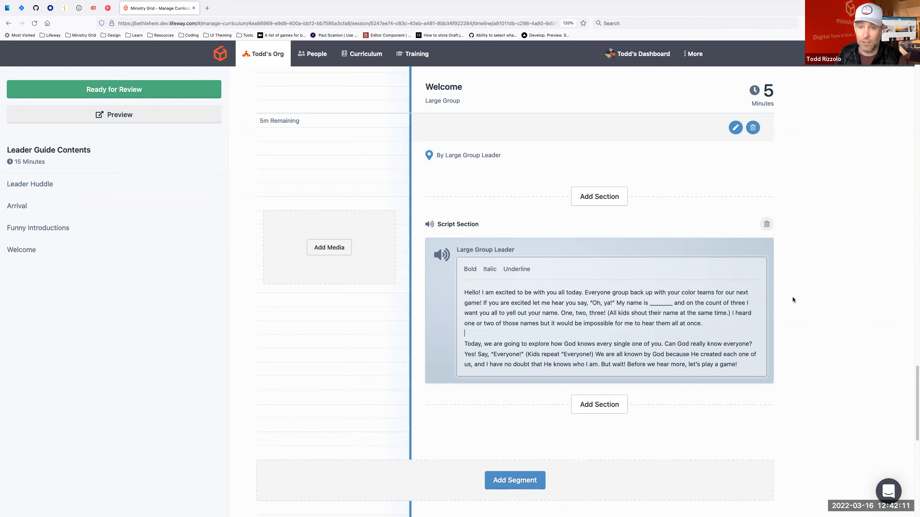
Start a new segment after Welcome and name it Big Truth Bible Story
scroll(792, 299, down, 3)
click(516, 345)
click(376, 235)
text(Big Tuth)
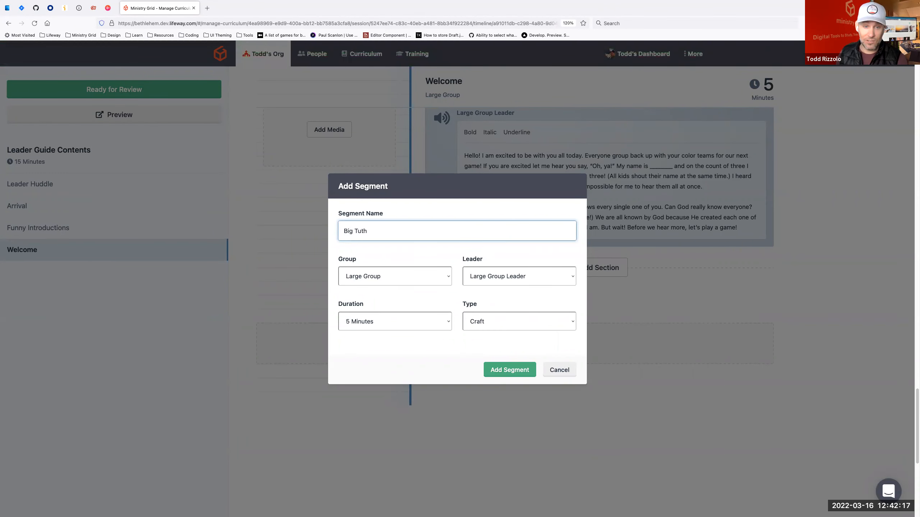
key(BackSpace)
key(BackSpace)
key(BackSpace)
text(ruth)
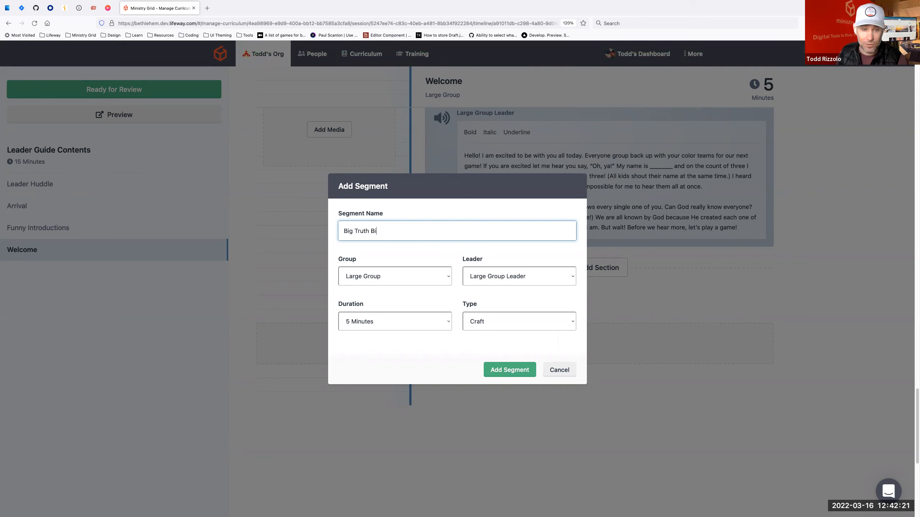
text( Bible Story)
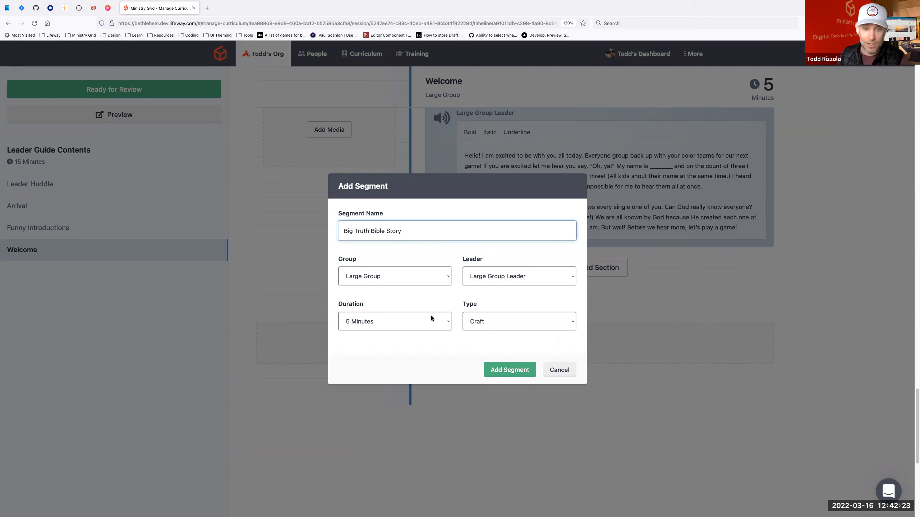
Set the new segment's type to Lesson and its duration to 20 Minutes, and add it to the guide
click(501, 319)
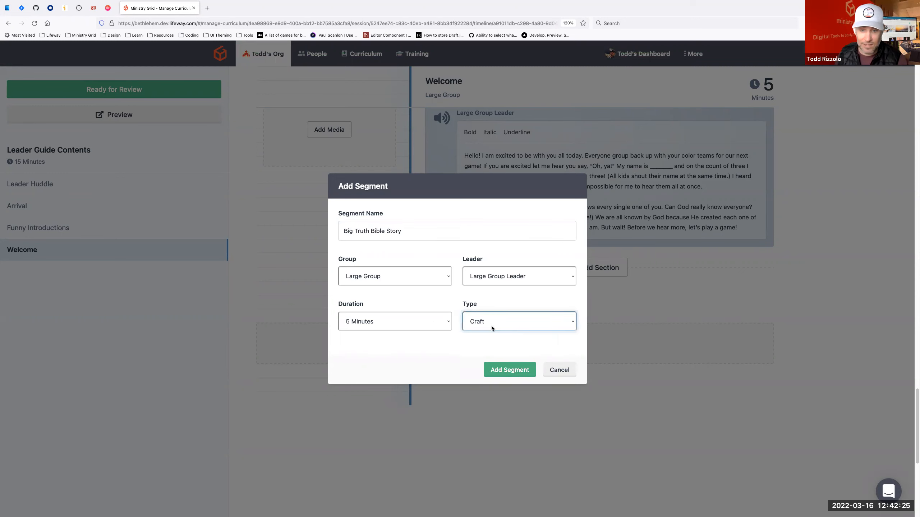
click(492, 326)
click(491, 337)
click(399, 323)
click(377, 330)
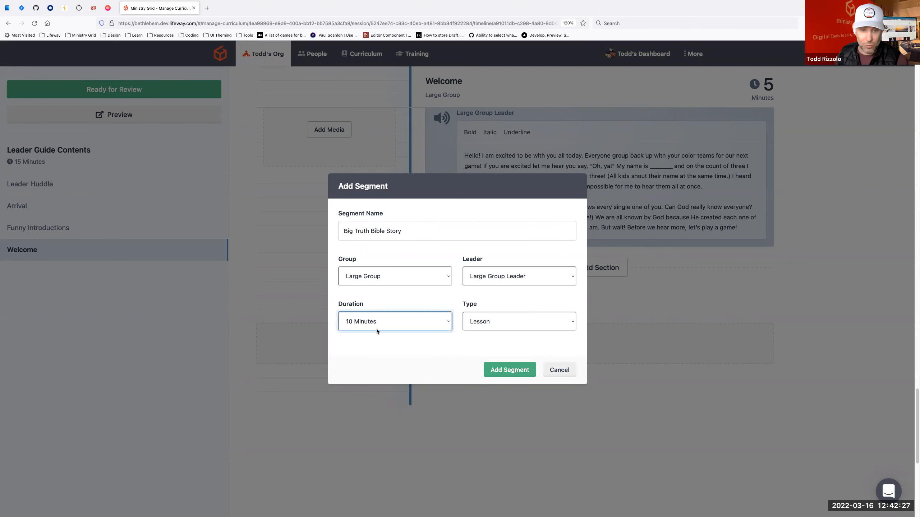
click(372, 325)
click(373, 330)
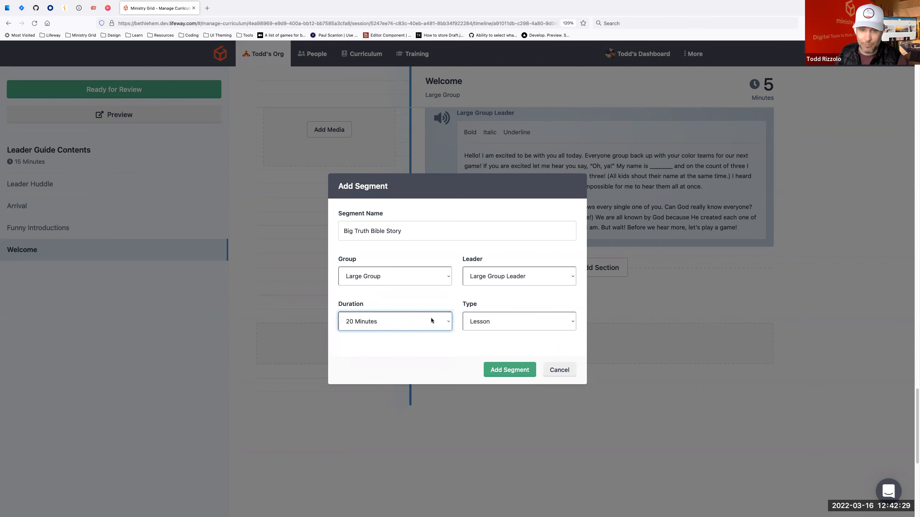
click(438, 306)
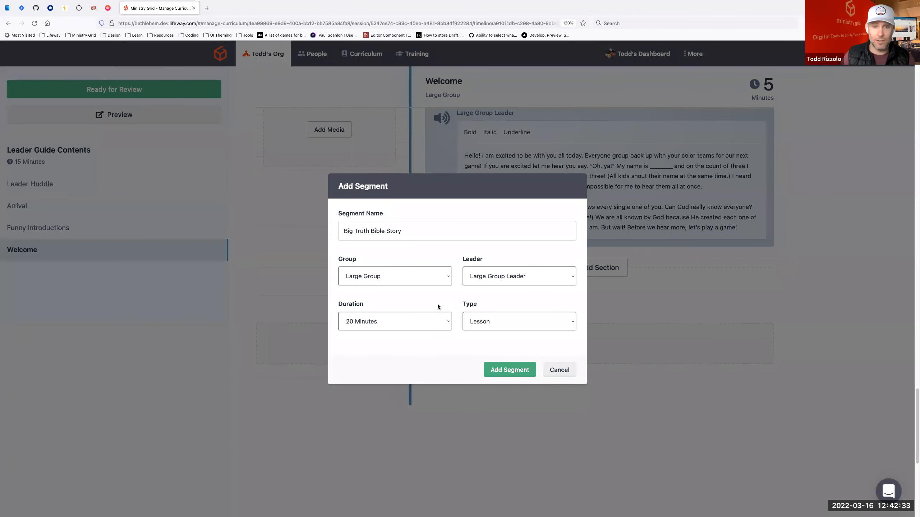
click(518, 373)
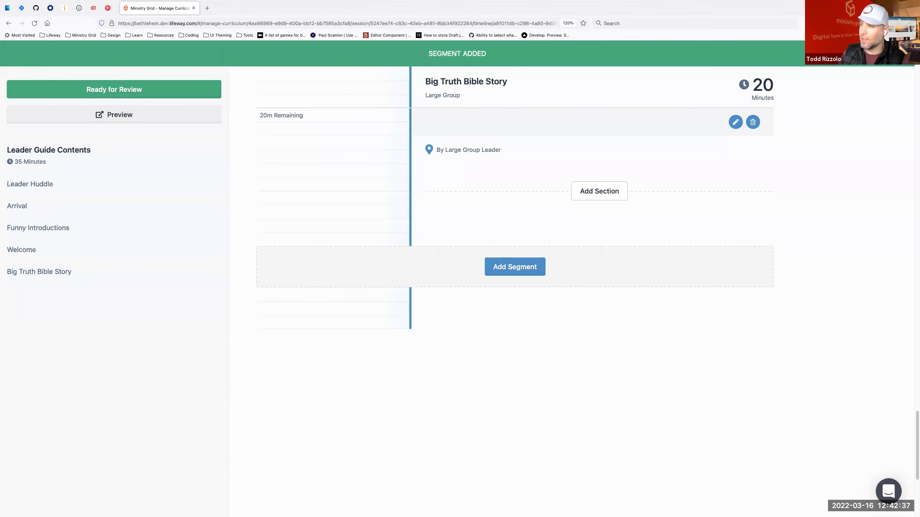
Add a Script section to Big Truth Bible Story with the text beginning "Have you ever created something you were really proud of?"
scroll(492, 263, up, 2)
scroll(491, 263, down, 1)
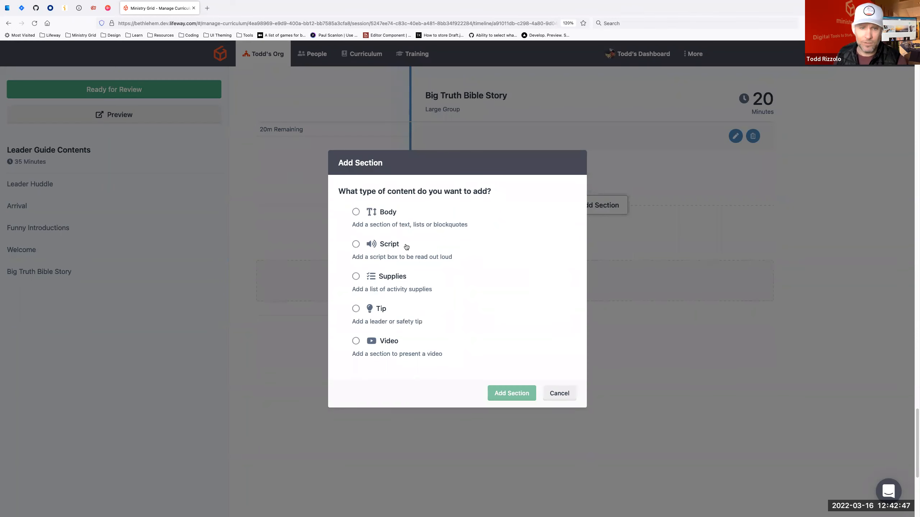
click(402, 250)
click(510, 394)
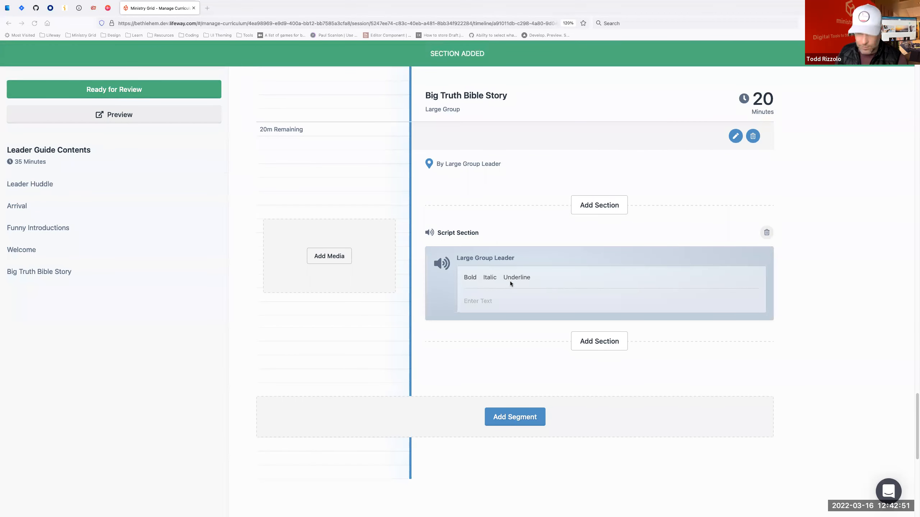
click(486, 300)
text(Have you ever created something you were really proud of? Maybe you painted a masterpiece, designed a spaceship out of Legos® or blocks, or you made a sculpture out of clay. I want to show you something that I made!)
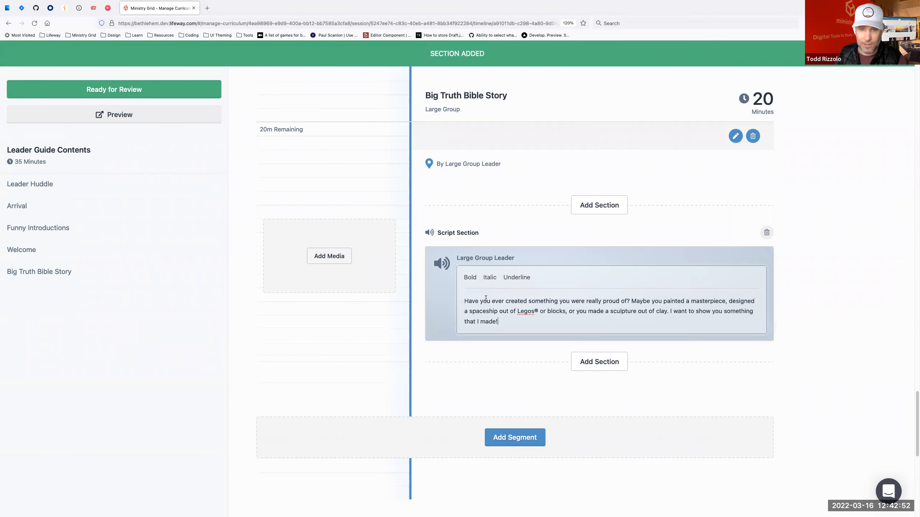
Add a second Script section below the first with the text beginning "How was I able to create my masterpiece?"
click(596, 362)
click(356, 244)
click(511, 393)
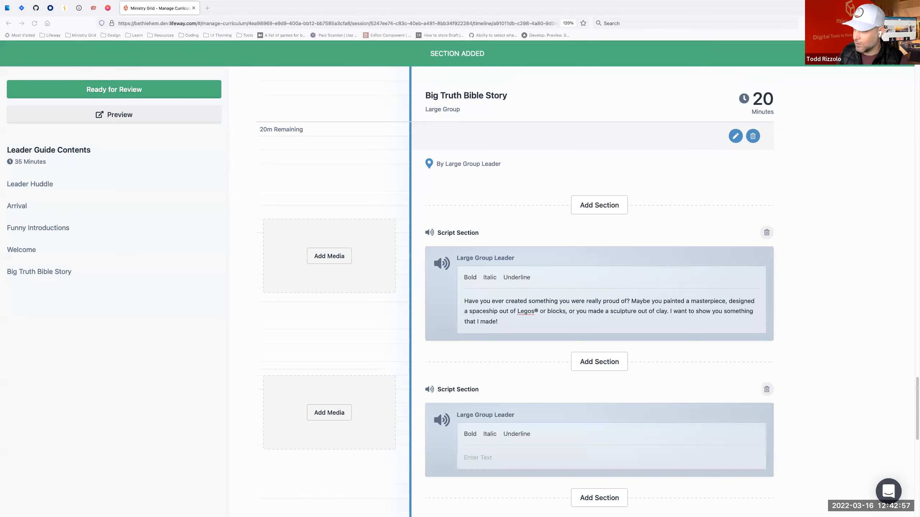
click(507, 456)
text(How was I able to create my masterpiece? First I had an idea, then I created something from that idea. It is my amazing masterpiece. Don’t you think? I know where every elbow of noodle is on this piece. I could tell you why I positioned the eyebrow noodles in just that way because I created it. I have good news for you! God has created you, and you, and you. (Begin pointing to each child individually.))
scroll(502, 413, down, 8)
scroll(505, 405, up, 8)
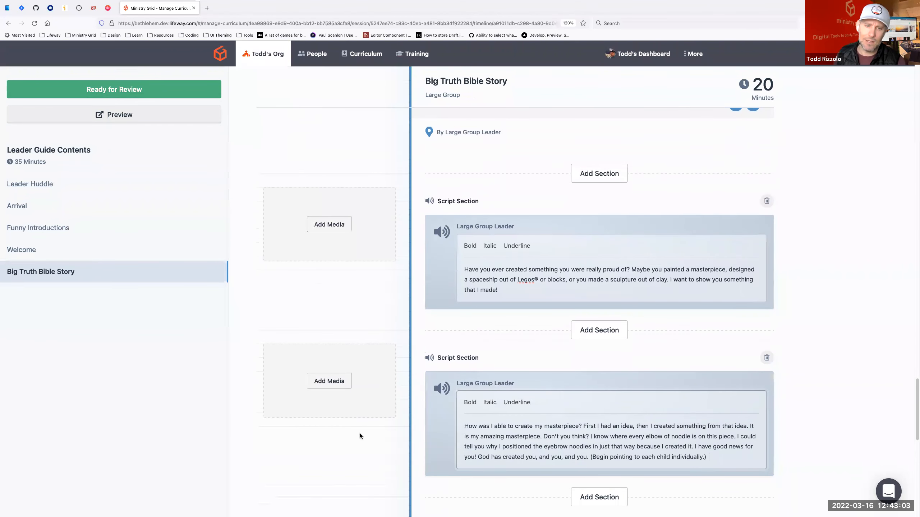
click(336, 385)
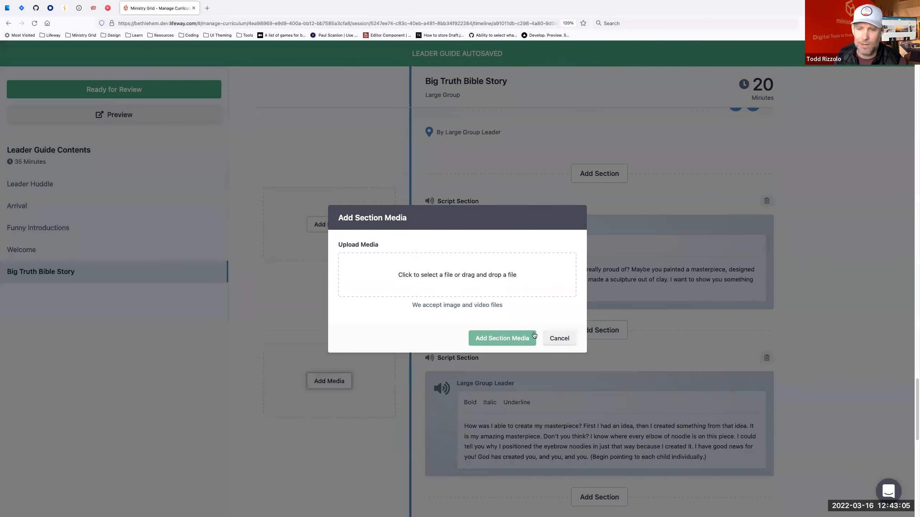
click(560, 339)
scroll(398, 329, down, 4)
scroll(399, 332, up, 3)
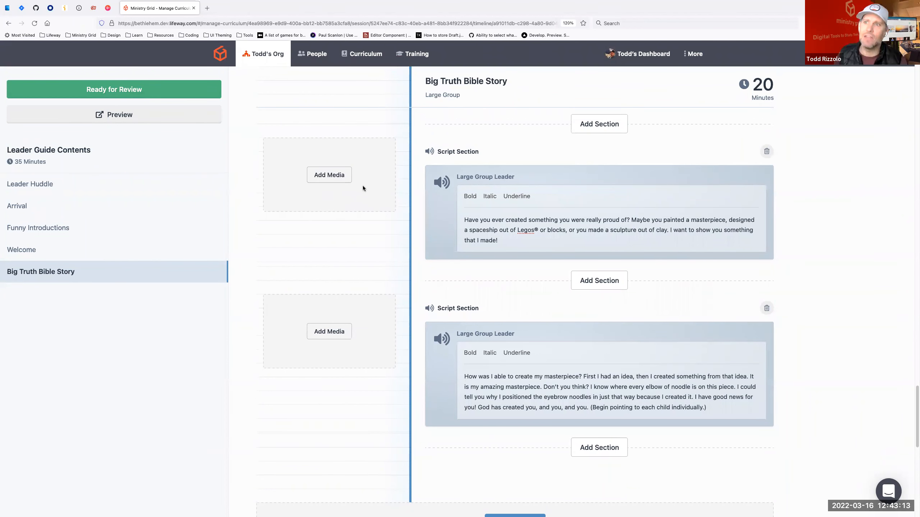
Add a third Script section to Big Truth Bible Story with the text beginning "Oh wait! I need some help."
scroll(398, 202, down, 4)
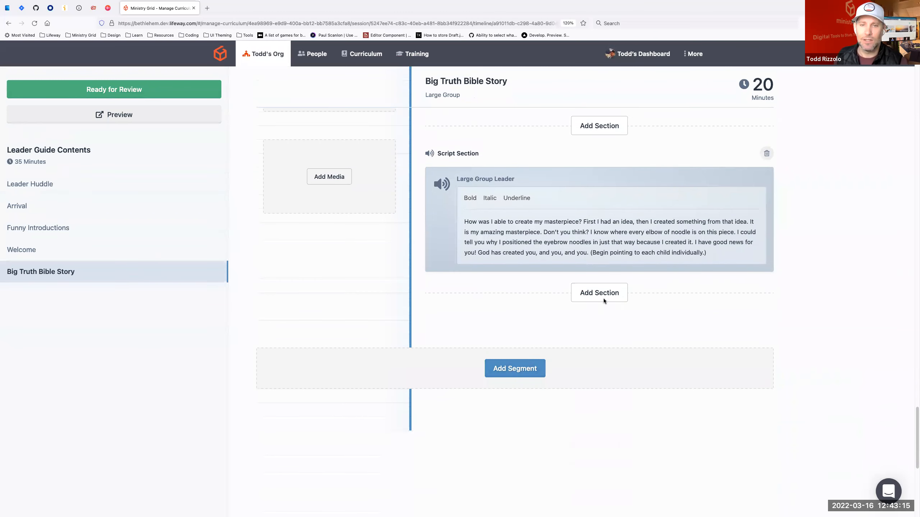
click(607, 294)
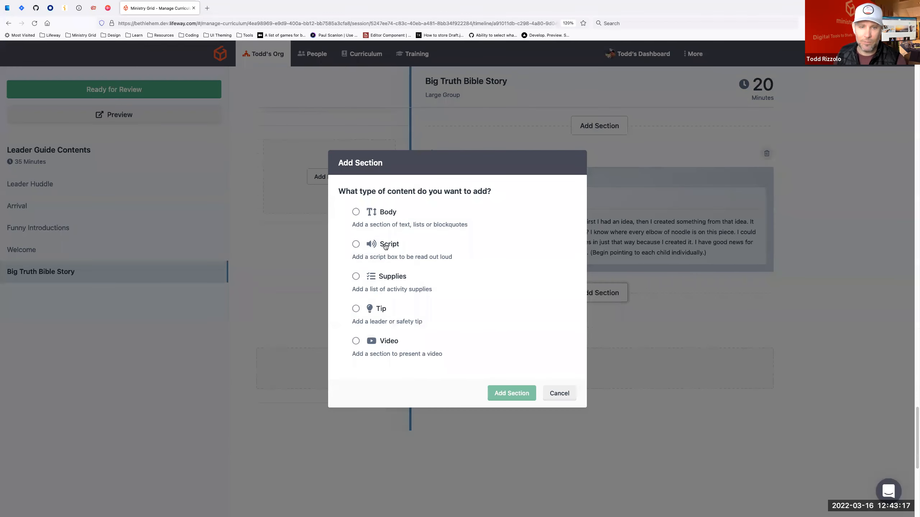
click(384, 247)
click(531, 394)
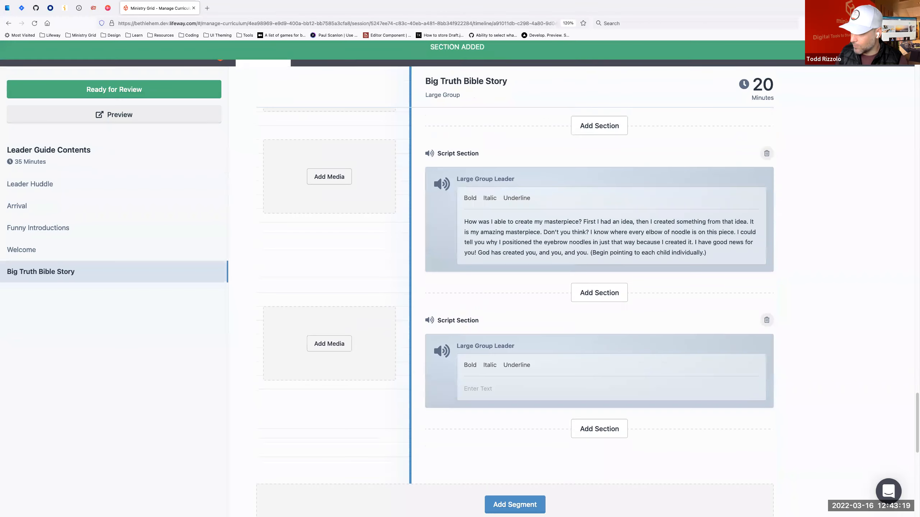
click(498, 384)
text(Oh wait! I need some help. Everyone, point to yourself and say, "God created me." Now point to your neighbor and say, "God created you." God created each one of us and knows everything about us. Just like an artist knows everything about their sculpture, God knows everything about you!)
Add a Video section below the third script of Big Truth Bible Story and name the video Big Truth
scroll(705, 374, down, 5)
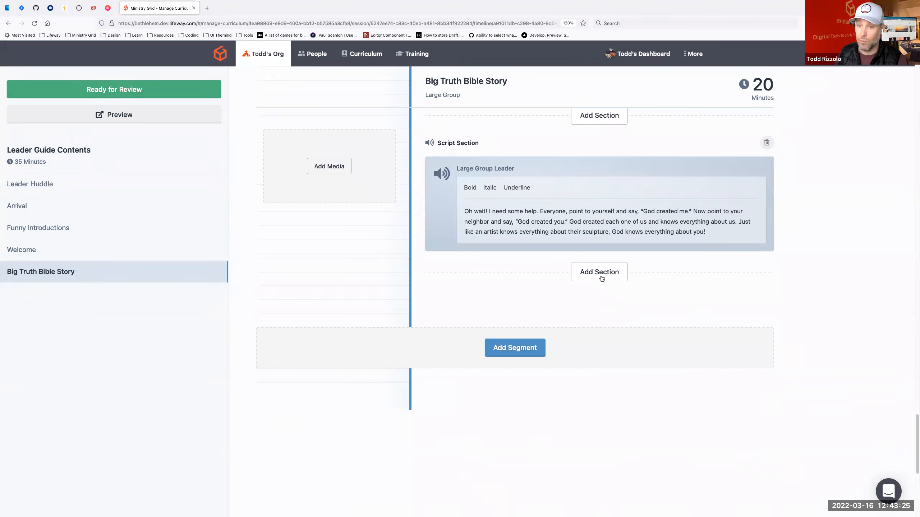
click(601, 278)
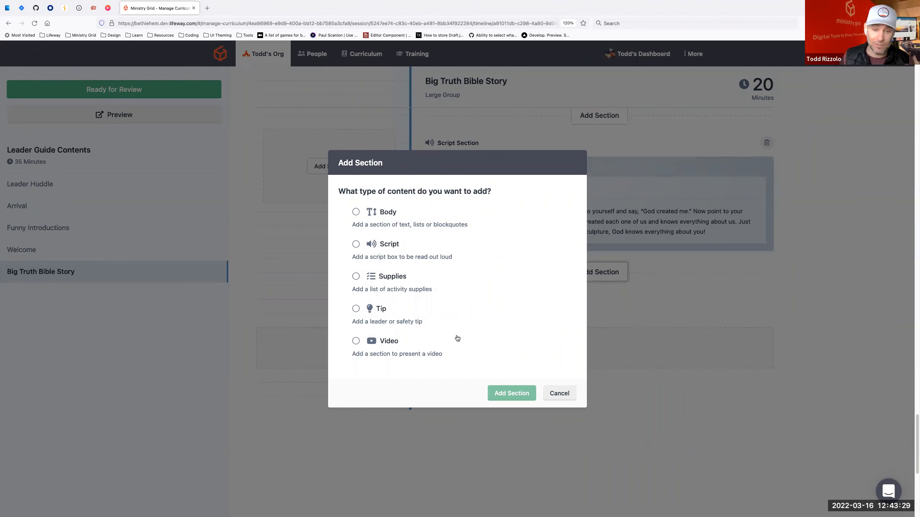
click(387, 343)
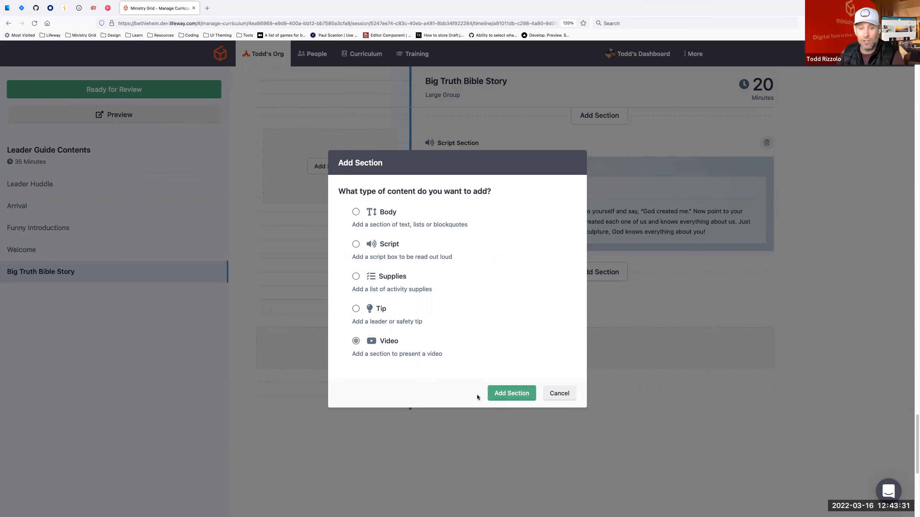
click(498, 395)
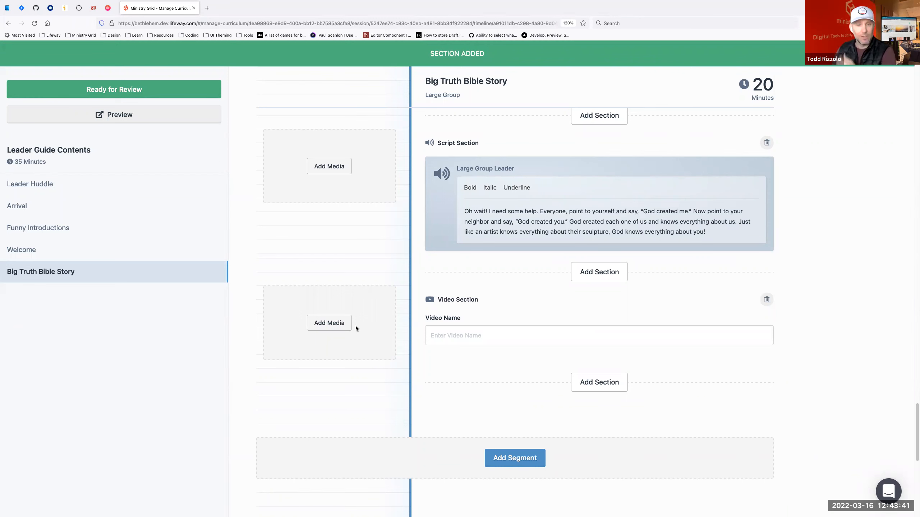
click(446, 336)
text(ig)
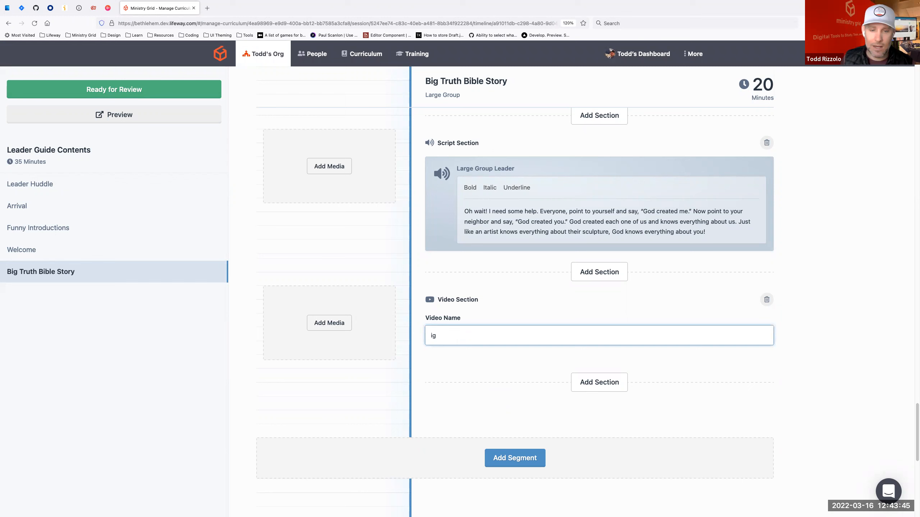
key(BackSpace)
key(BackSpace)
text(Big Truth)
click(827, 410)
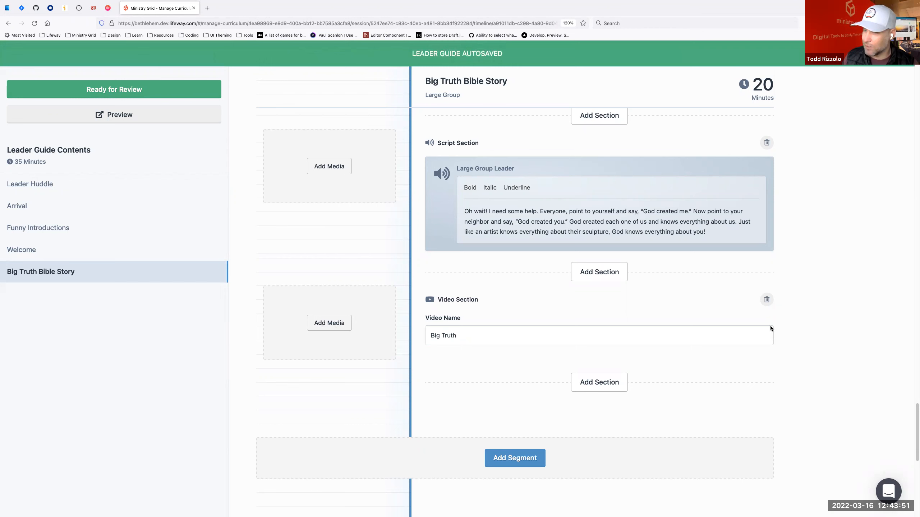
Add a Script section below the Big Truth video with the text beginning "This story shows us how God created people."
scroll(658, 325, down, 3)
click(595, 302)
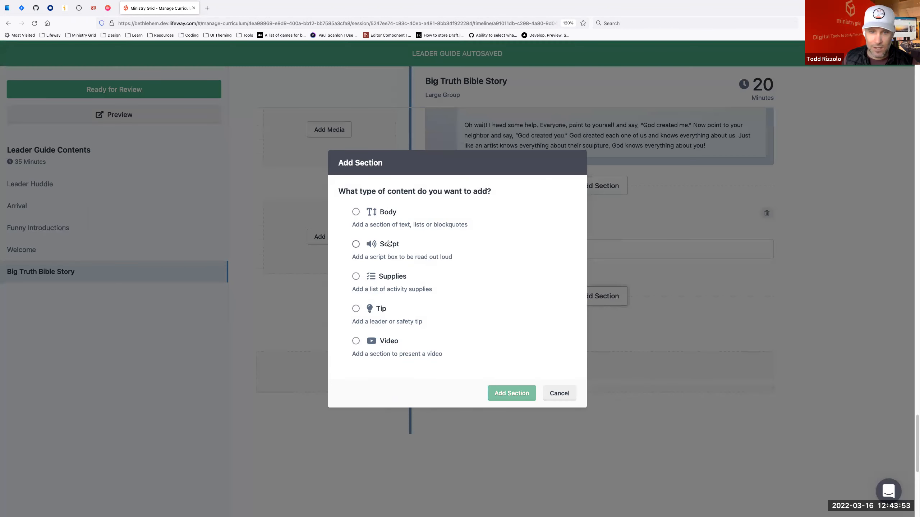
click(356, 244)
click(510, 393)
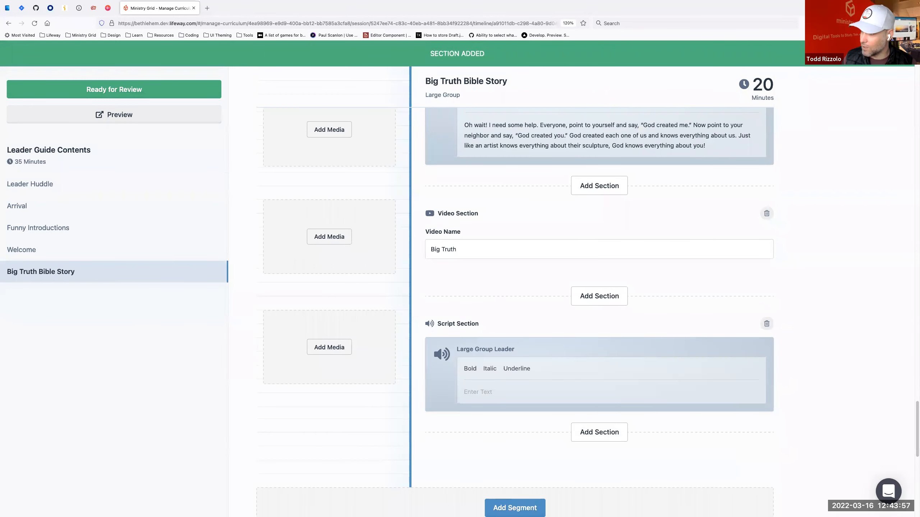
click(556, 383)
text(This story shows us how God created people. God created the first two people, Adam and Eve, in His own image. Because they were made in His image, Adam and Eve were special to God. But Adam and Eve weren’t the only people specially created by God.  Because God made me. (Kids repeat "Because God made me!") Each of us is God’s masterpiece because we are special to God. We are made in God’s image. He knows us, and He loves us.)
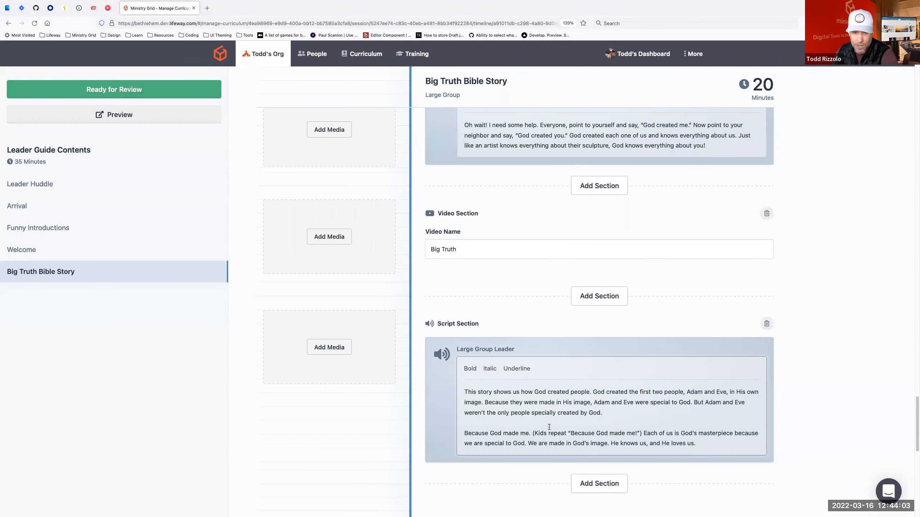
Add a Body section at the end of Big Truth Bible Story with the text "EVERYBODY SAY"
scroll(500, 356, down, 2)
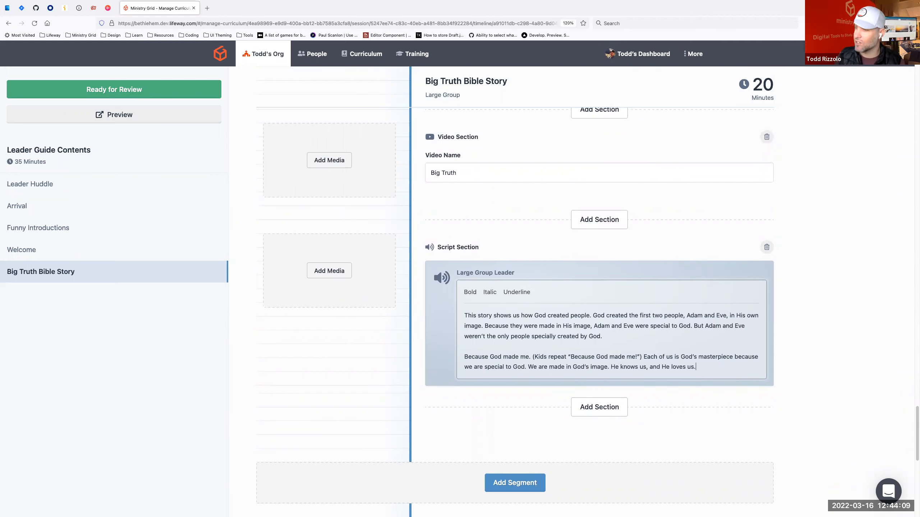
click(597, 410)
click(384, 213)
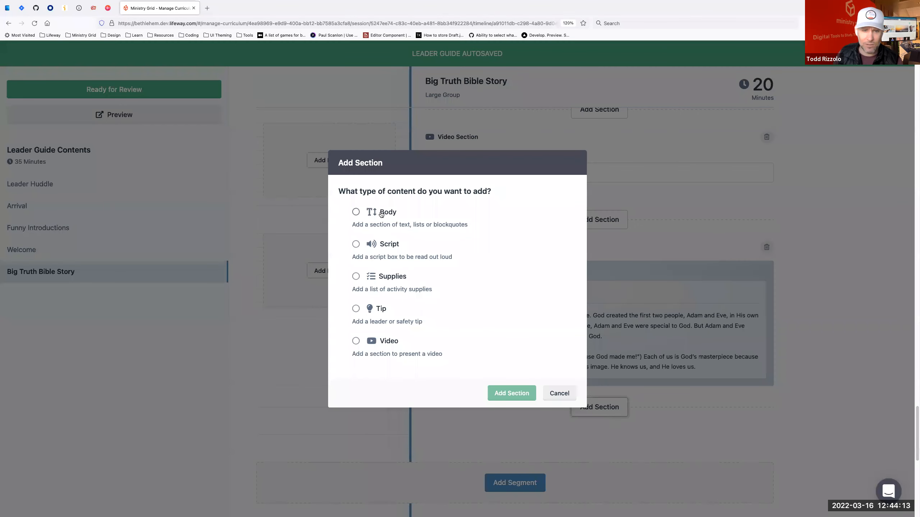
click(503, 395)
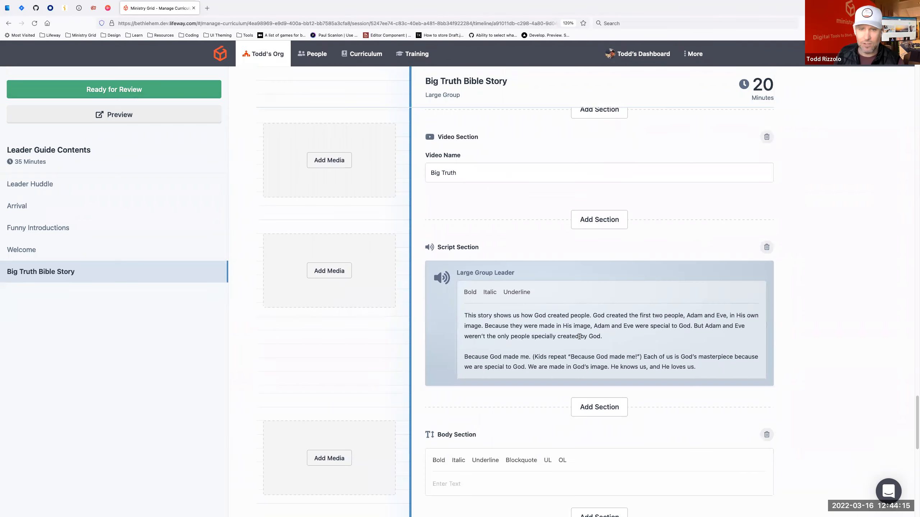
scroll(578, 350, down, 3)
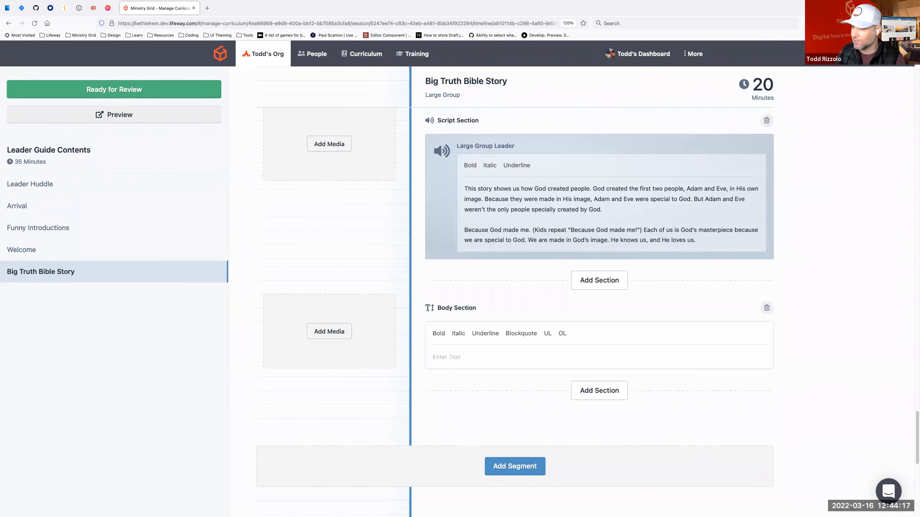
click(463, 354)
text(EVERYBODY SAY)
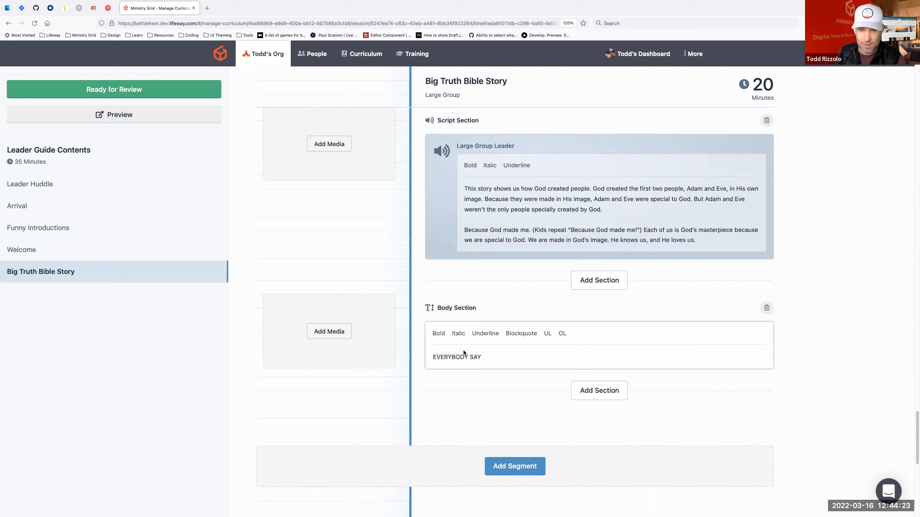
Make the "EVERYBODY SAY" line in the Body section bold
drag(484, 357, 392, 353)
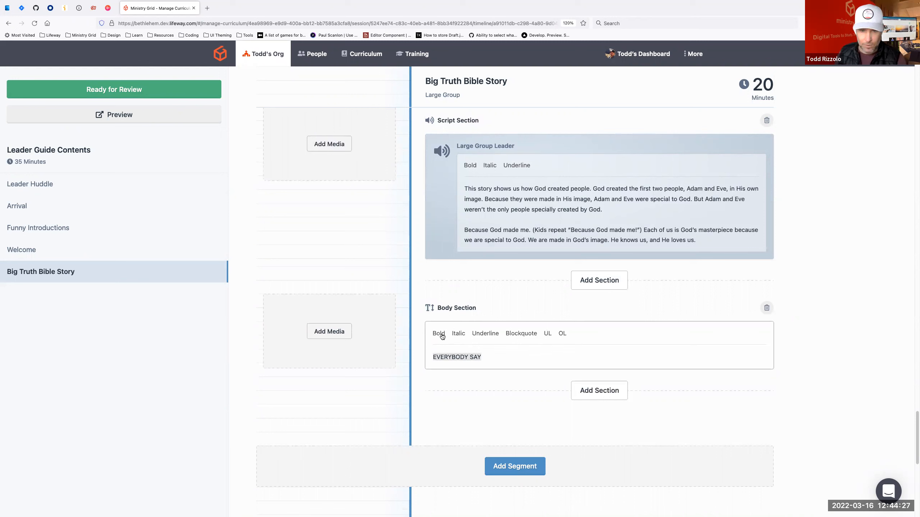
click(486, 355)
triple_click(464, 356)
click(439, 333)
click(506, 355)
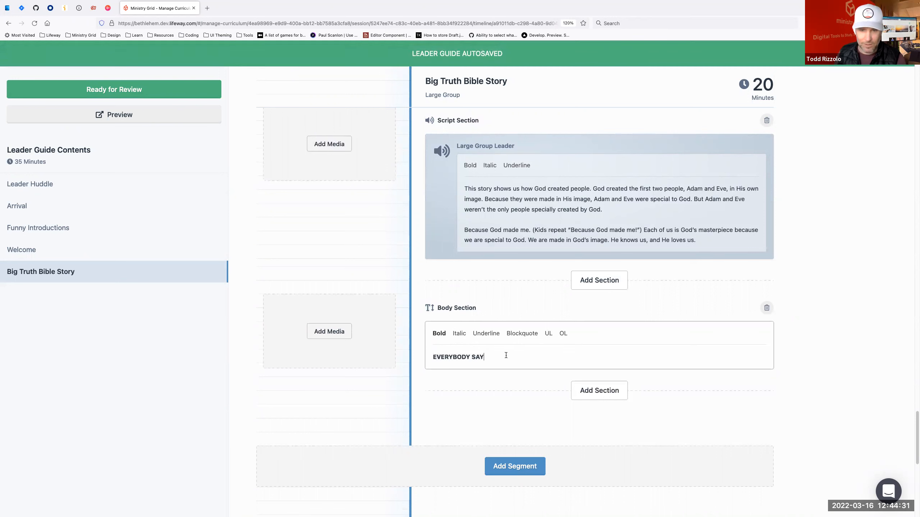
Insert a blockquote below EVERYBODY SAY reading "I will praise you, because I have been remarkably and wondrously made. Psalm 139:14."
key(Return)
click(526, 333)
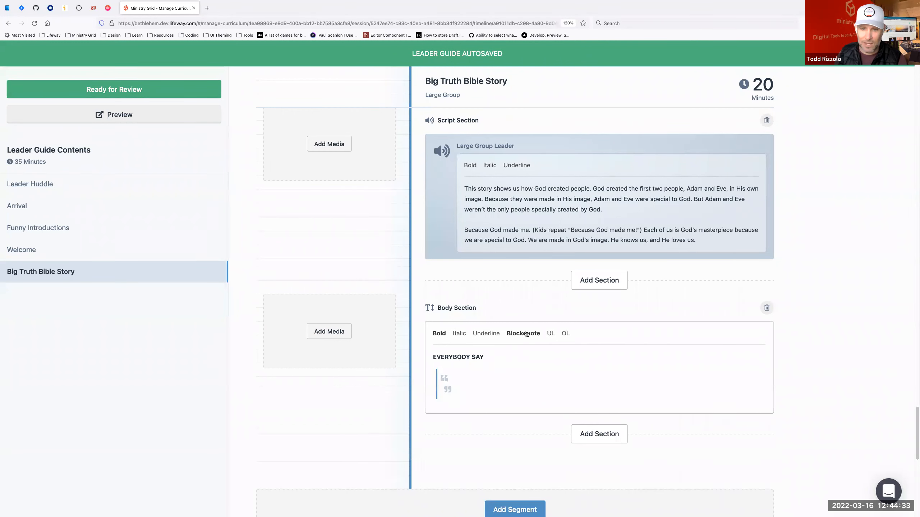
key(super+Tab)
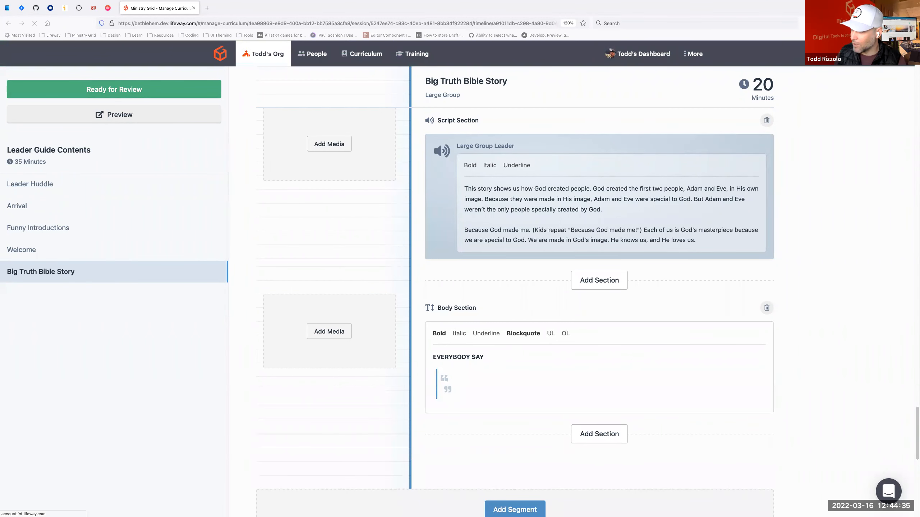
click(476, 389)
text(I will praise you, because I have been remarkably and wondrously made. Psalm 139:14.)
Remove the bold formatting from the Psalm 139:14 blockquote text
drag(521, 371, 442, 344)
drag(494, 377, 448, 377)
click(444, 336)
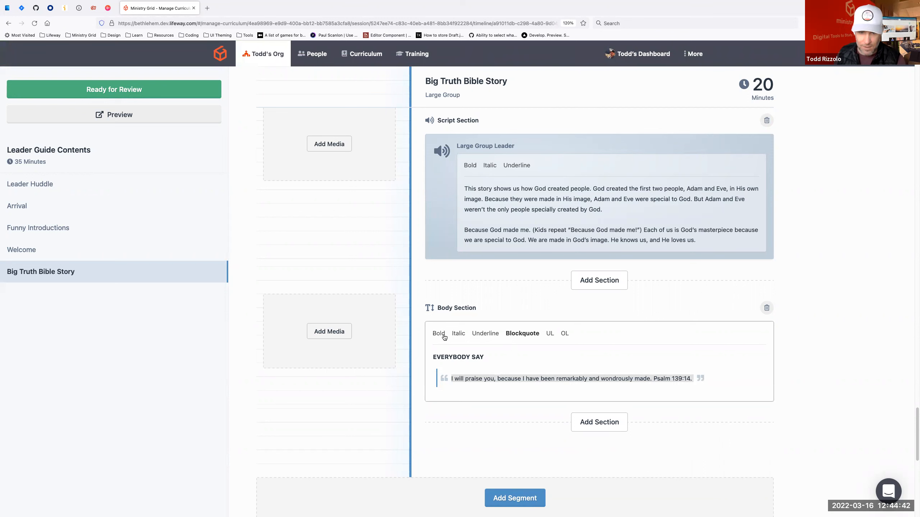
click(723, 385)
Add a Script section below the Body section with the text beginning "Today we've talked about how we can have no doubt that God knows us"
scroll(722, 384, down, 5)
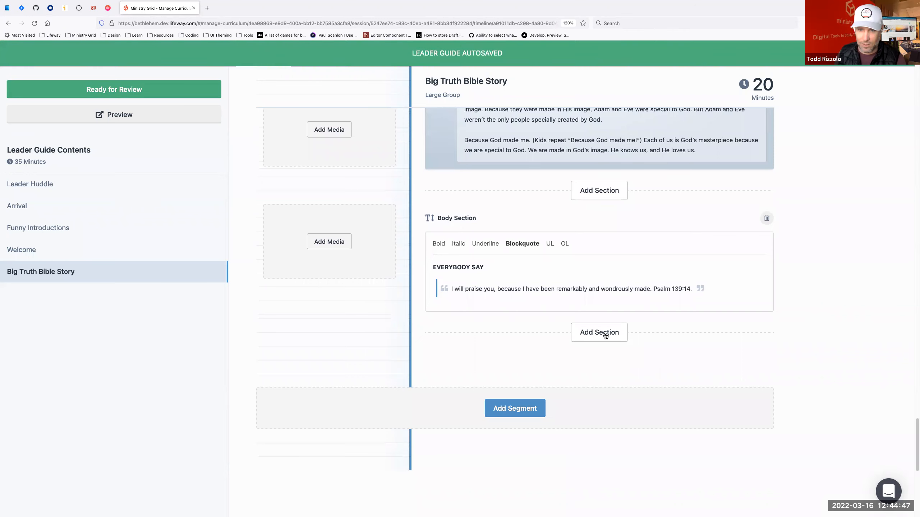
click(603, 335)
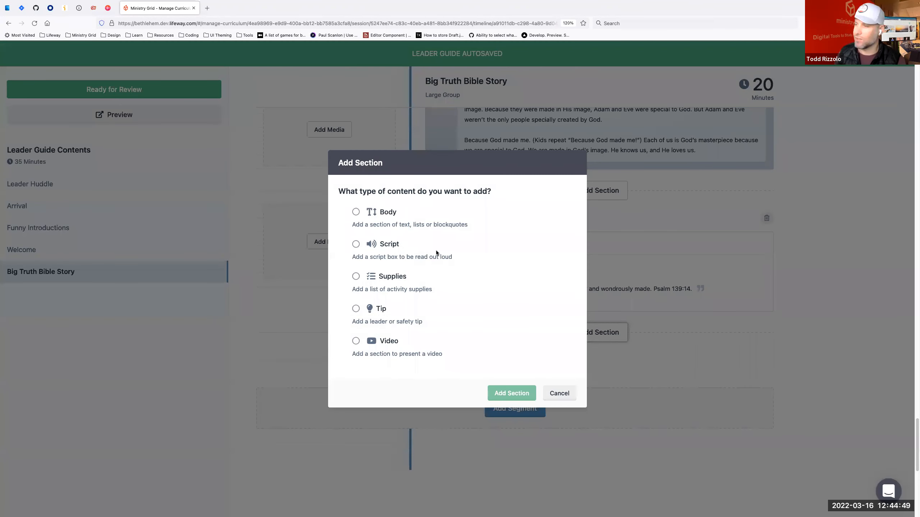
click(384, 246)
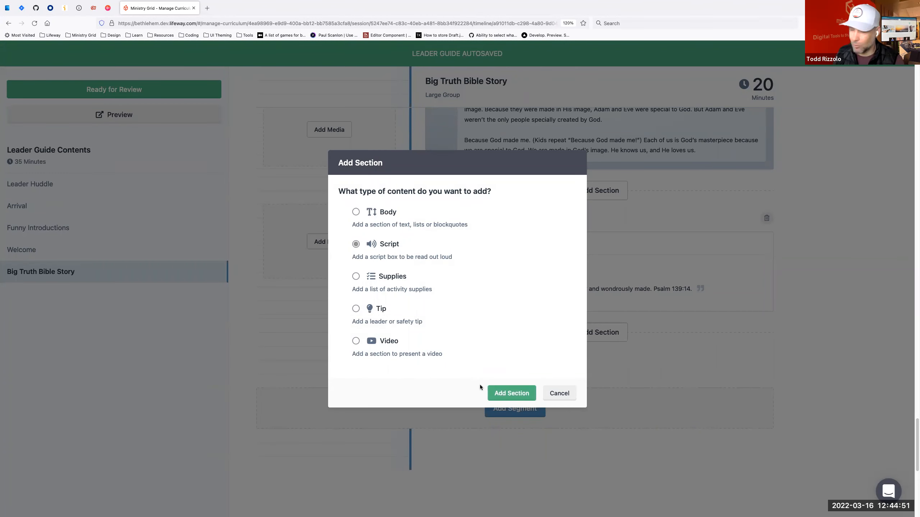
click(513, 393)
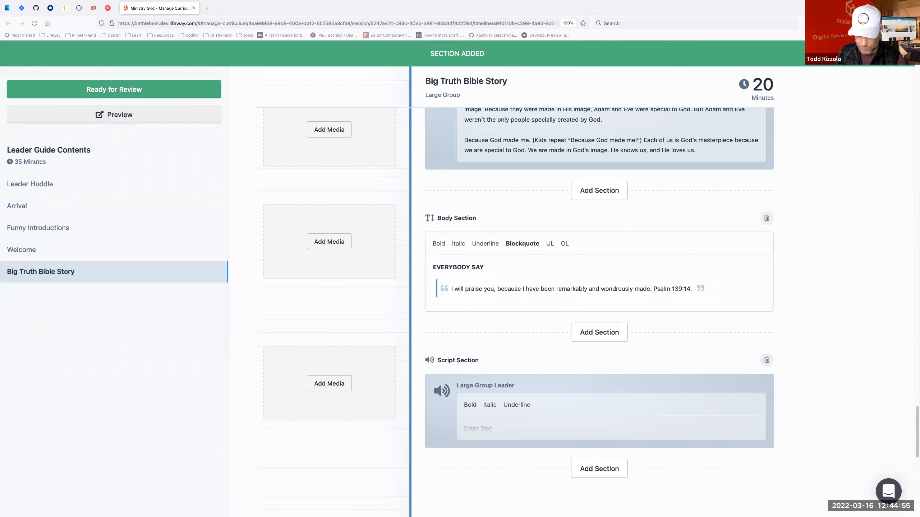
click(504, 426)
text(Today we've talked about how we can have no doubt that God knows us because of the fact that He created us. But that's not all -- God wants US to know HIM too! He created each one of us to have a relationship with Him. If you are ready to hear more about how you can have a relationship with God through Jesus, ask your (appropriate teacher or leader).)
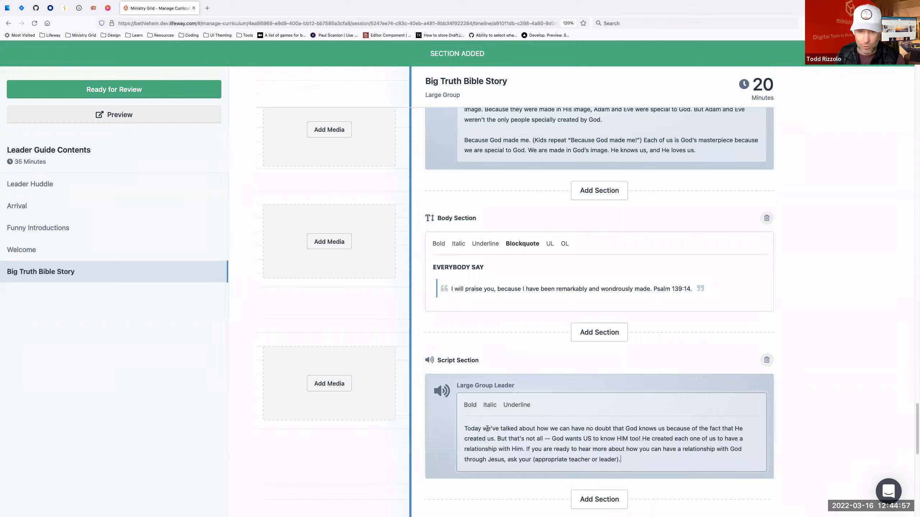
scroll(795, 370, down, 5)
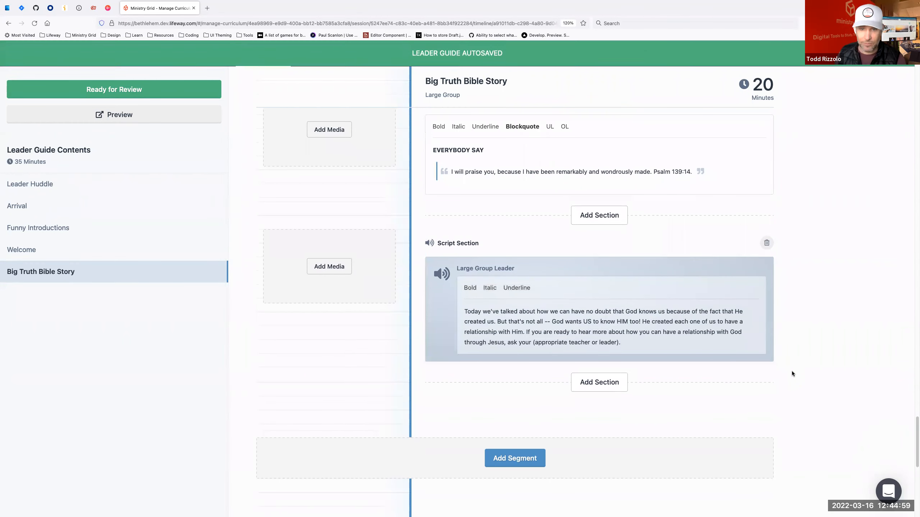
scroll(787, 374, up, 15)
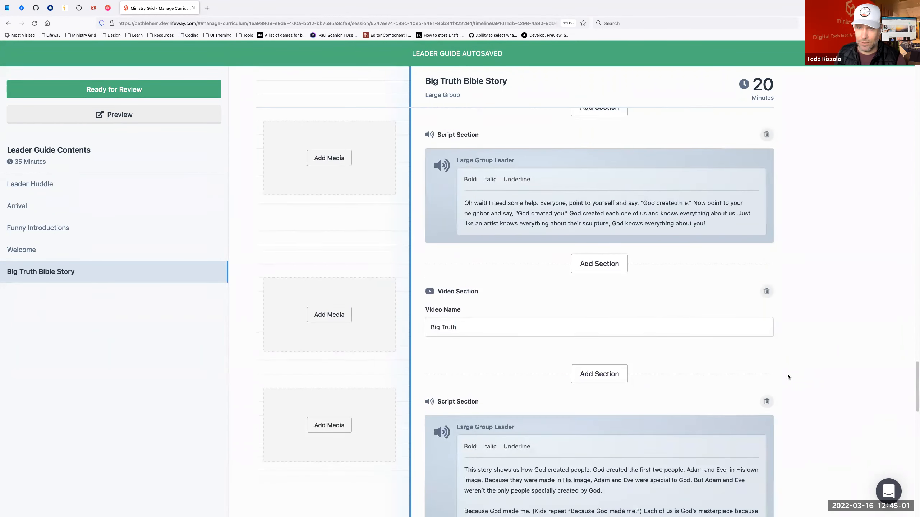
scroll(787, 374, down, 8)
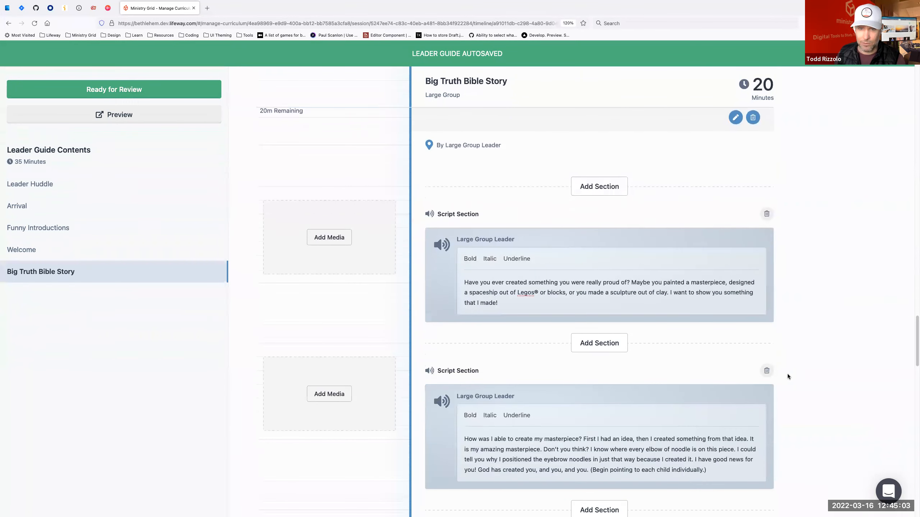
scroll(786, 374, down, 12)
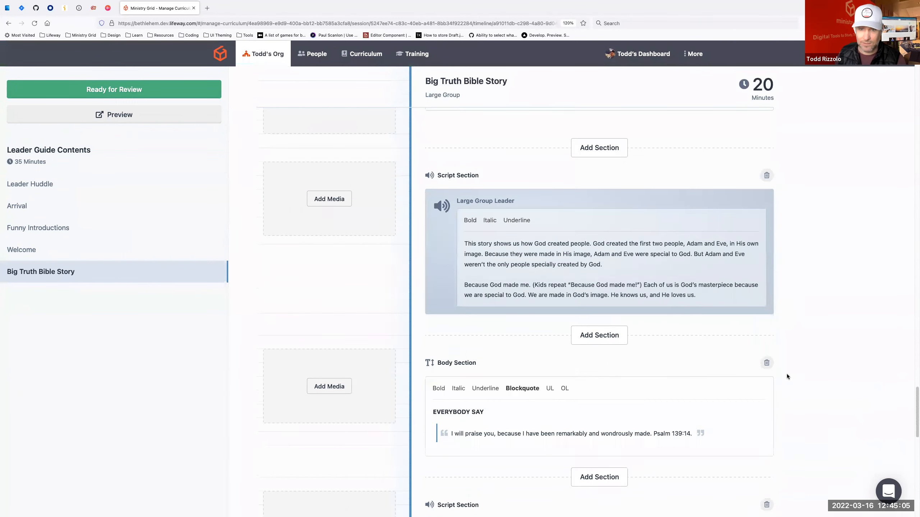
scroll(786, 374, down, 1)
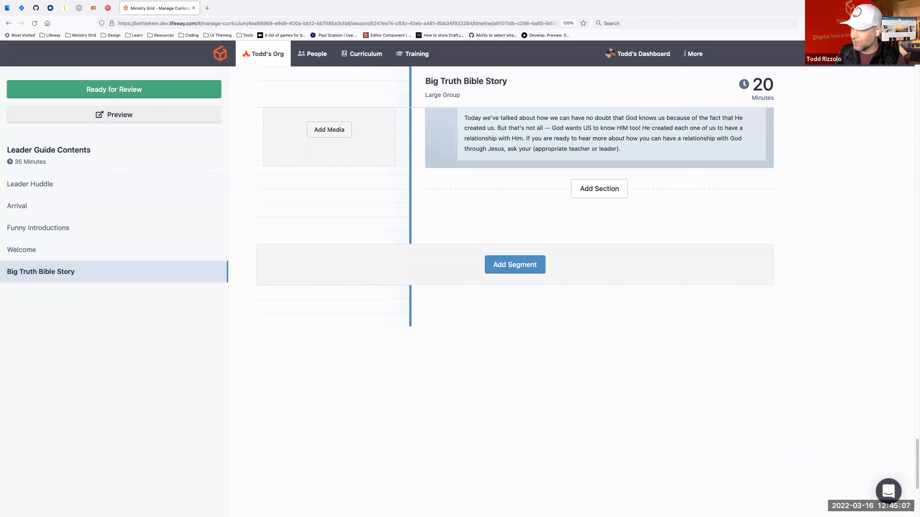
Add a segment named "Dismissal to Belong Teams" for Large Group with the Large Group Leader, 5 Minutes, type Craft
click(519, 265)
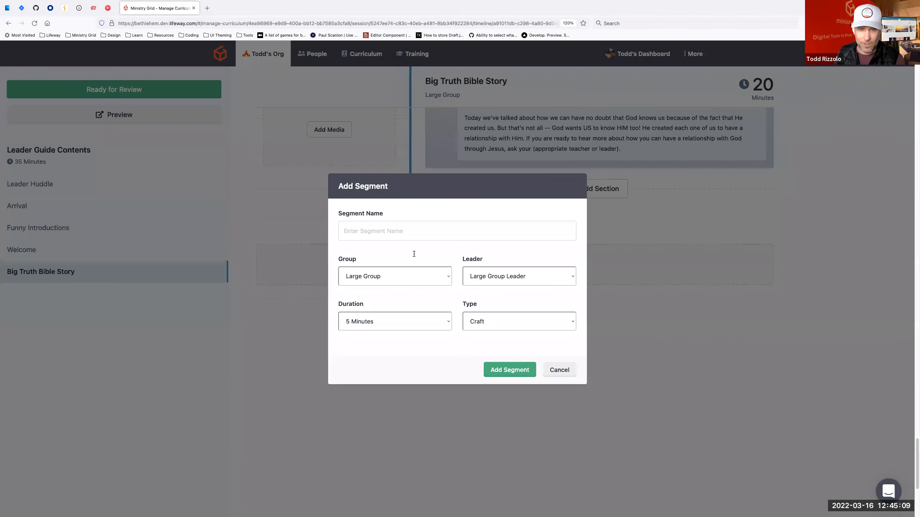
click(422, 229)
text(DISM)
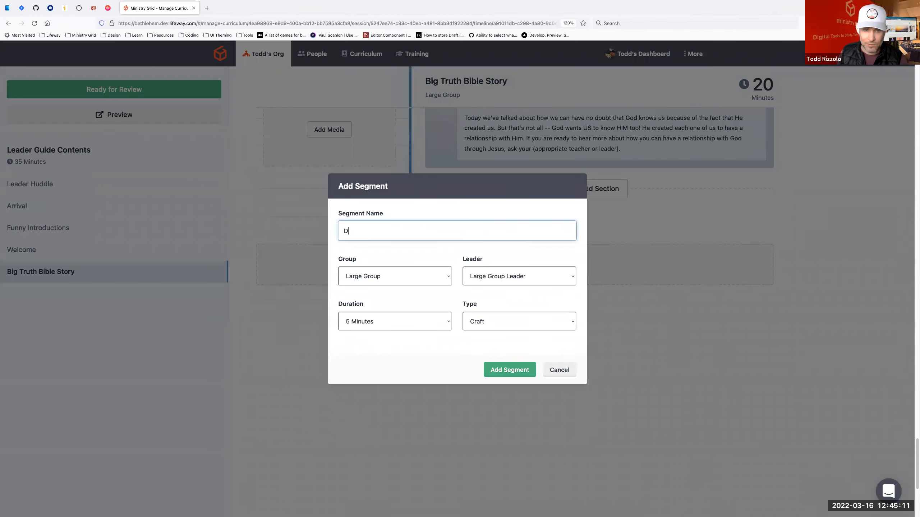
key(BackSpace)
key(BackSpace)
key(BackSpace)
key(BackSpace)
text(Dis)
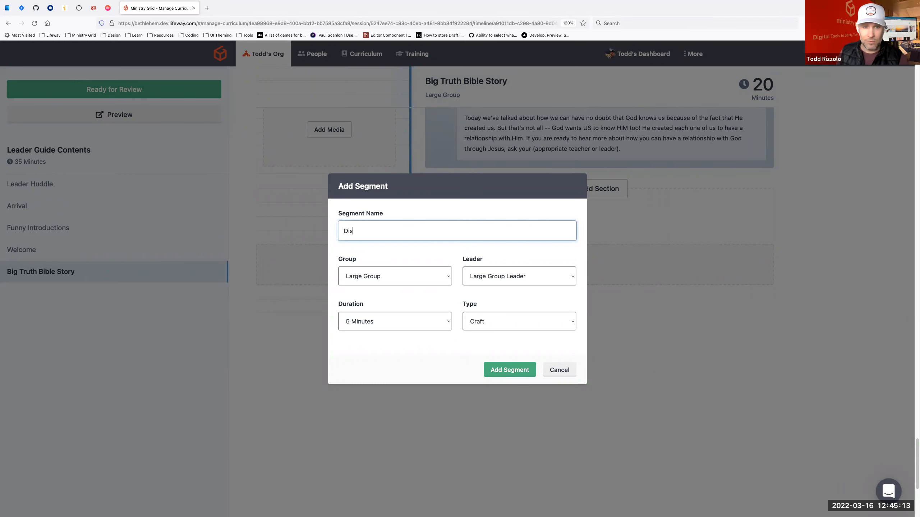
text(missal to Be)
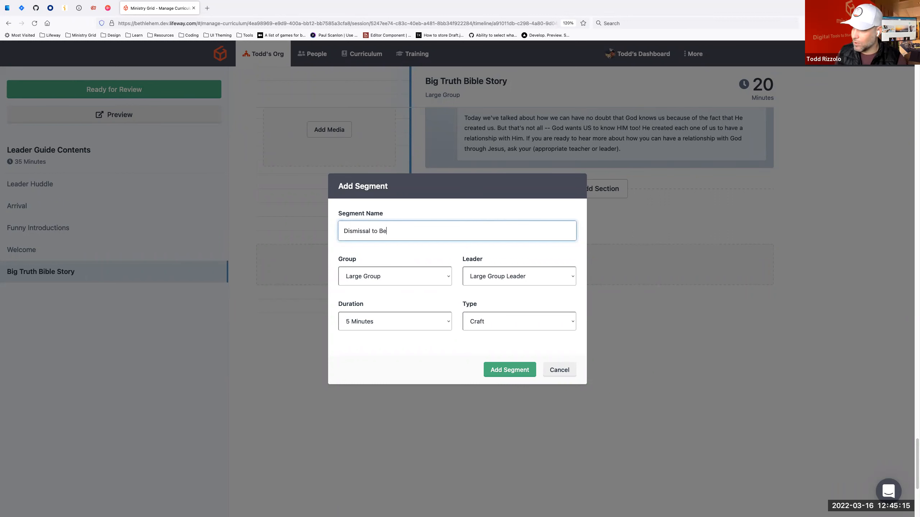
text(long Teams)
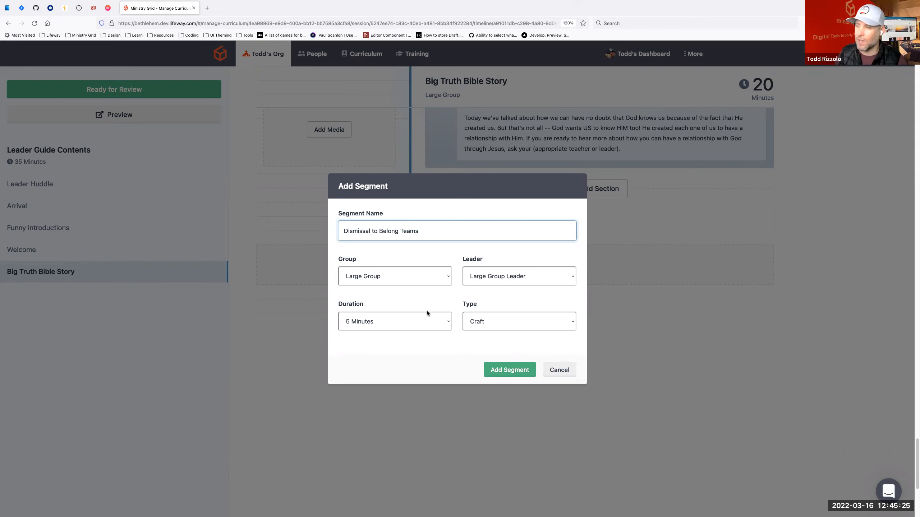
click(510, 369)
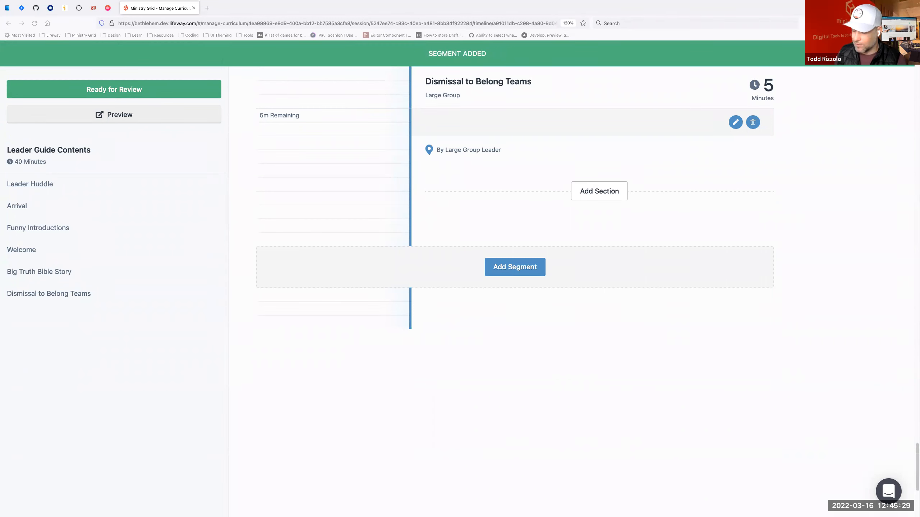
Add a Body section to the segment reading "Dismiss the kids by color crew to their assigned Belong Teams and Crew Leaders. Be helpful and enthusiastic."
scroll(605, 271, up, 2)
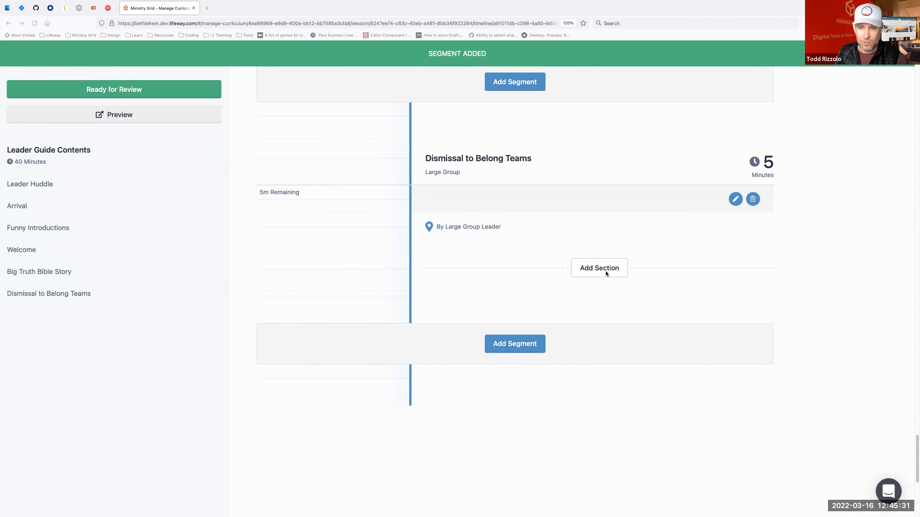
click(606, 274)
click(386, 214)
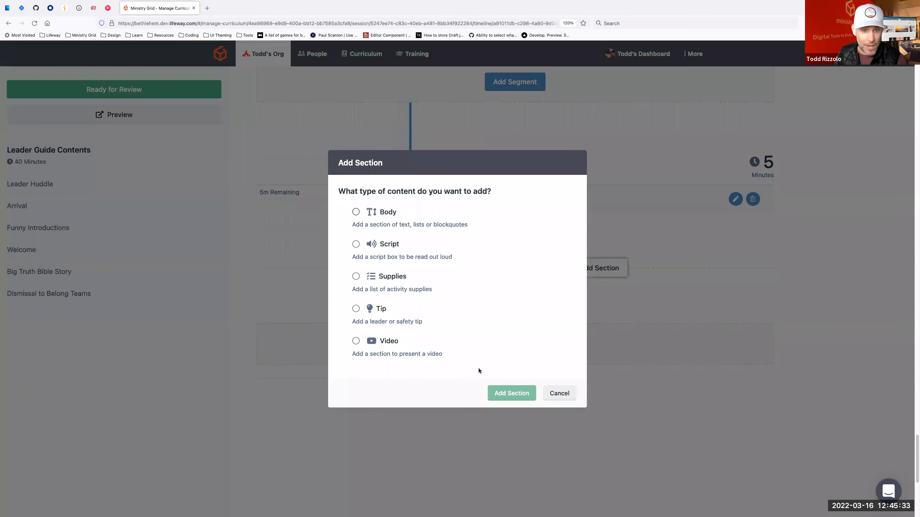
click(514, 397)
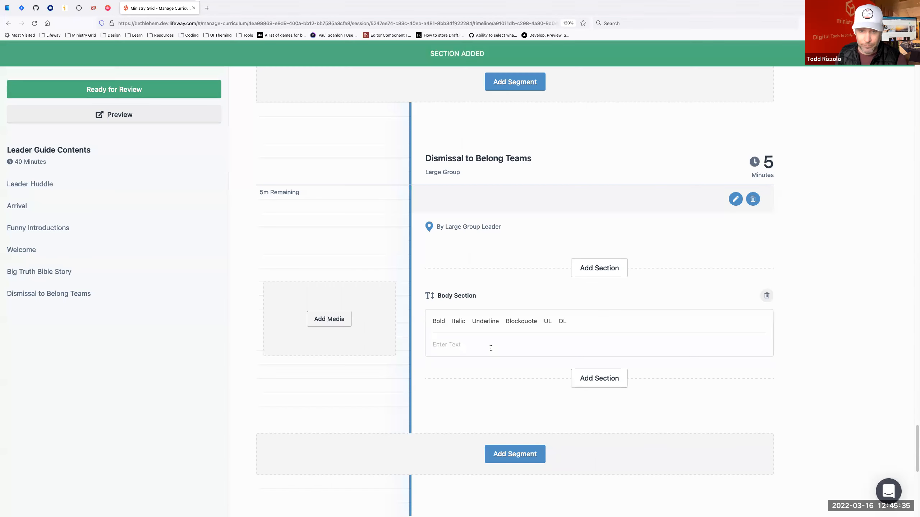
text(Dismiss the kids by color crew to their assigned Belong Teams and Crew Leaders. Be helpful and enthusiastic.)
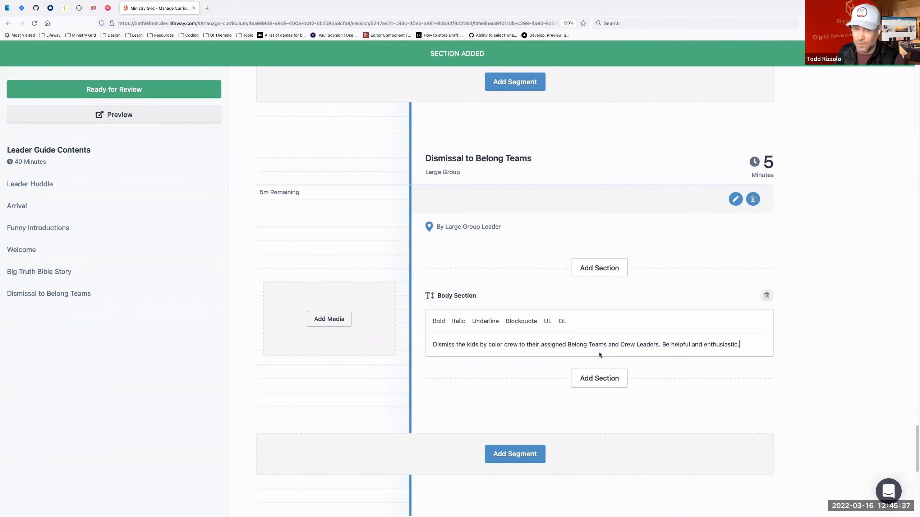
Make "Belong Teams" bold in the Dismissal to Belong Teams body text
drag(567, 345, 606, 347)
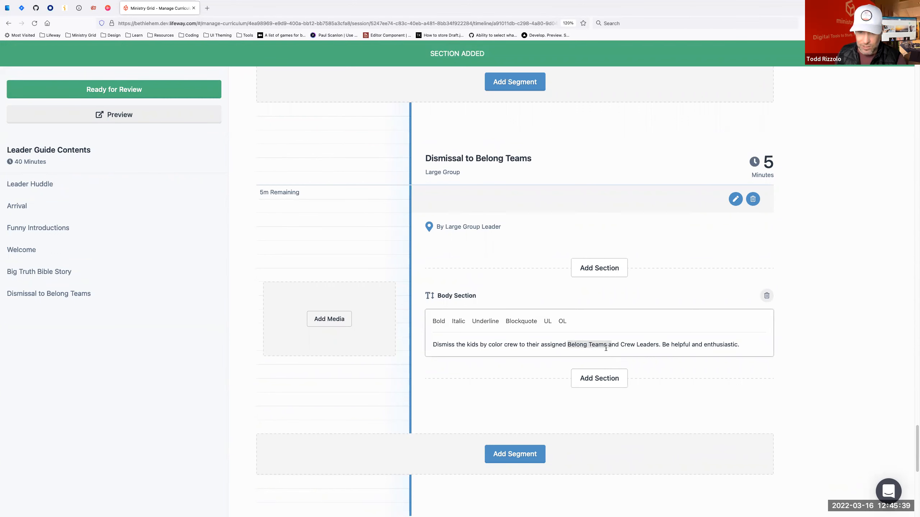
click(439, 324)
click(441, 340)
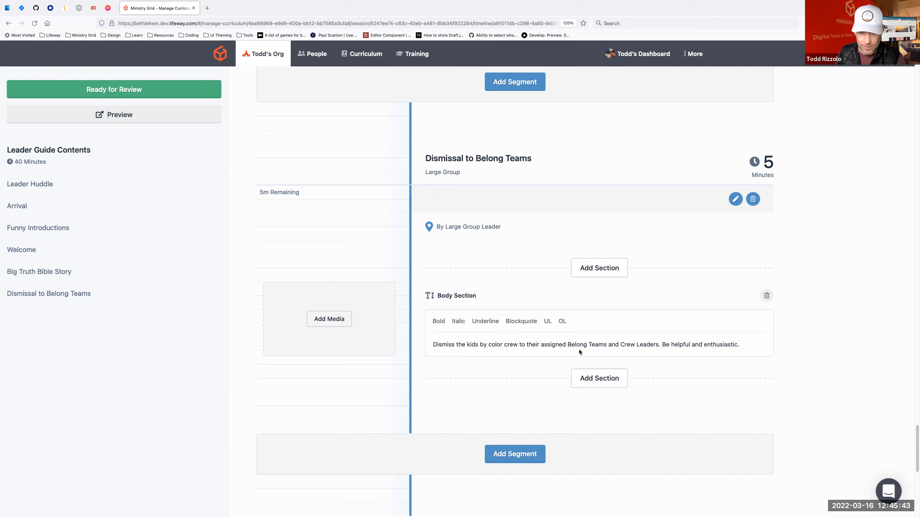
drag(565, 345, 605, 347)
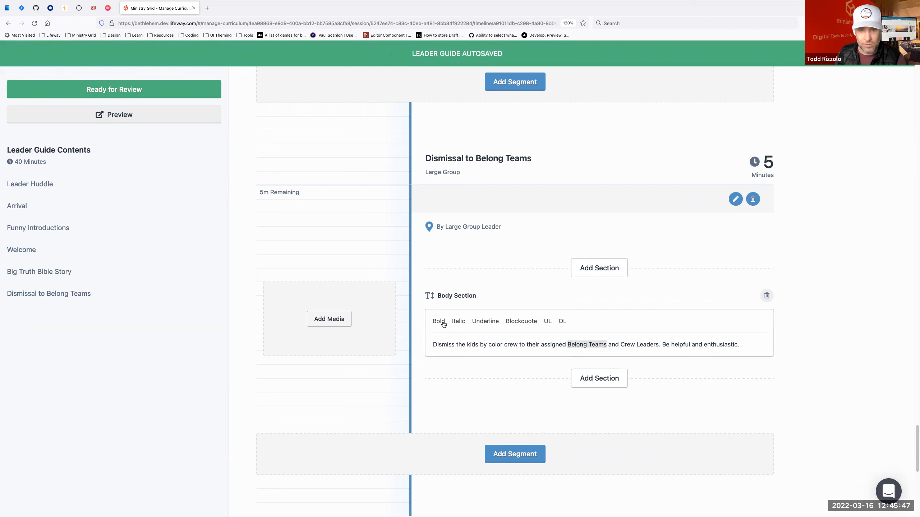
click(538, 347)
drag(606, 345, 569, 344)
click(434, 321)
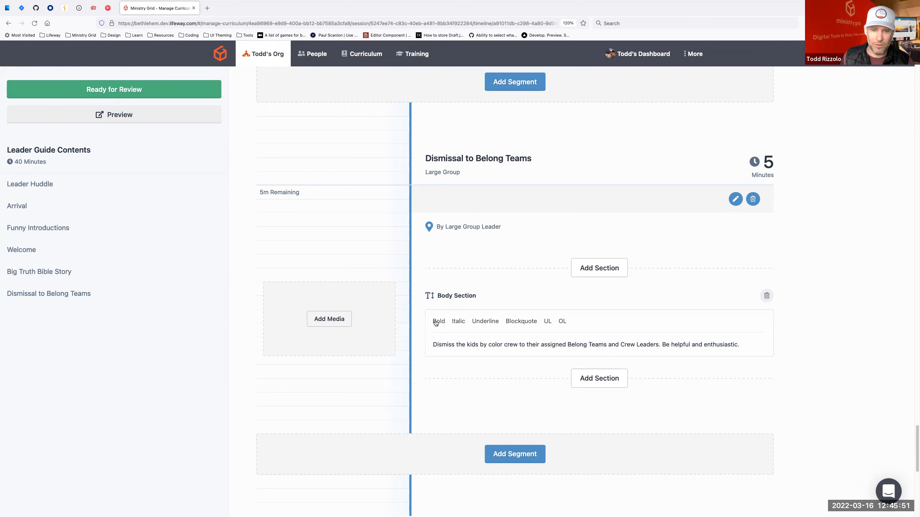
Make "Crew Leaders" bold and italicize the sentence "Be helpful and enthusiastic." in the same body text
drag(622, 345, 660, 346)
click(439, 321)
click(724, 344)
drag(666, 347, 747, 345)
click(458, 321)
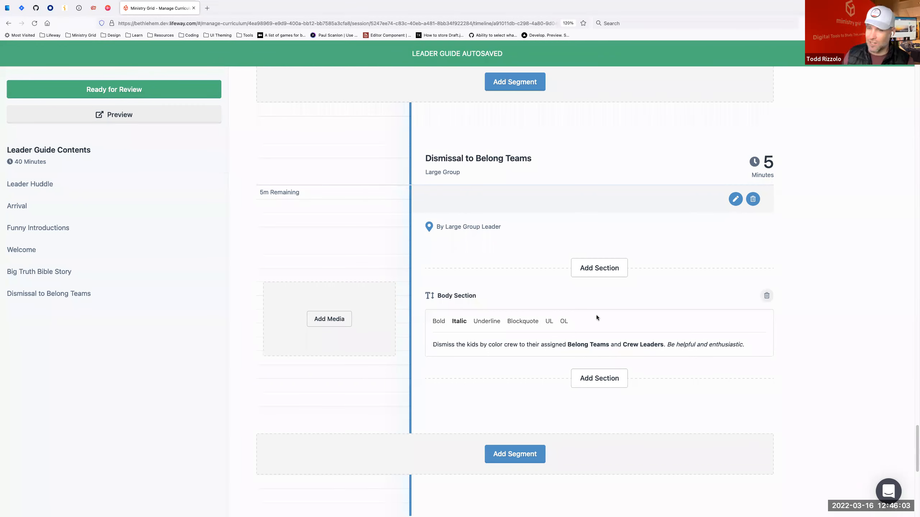
Start a new segment after Dismissal to Belong Teams and name it "Learning Through Relationships"
scroll(586, 321, down, 5)
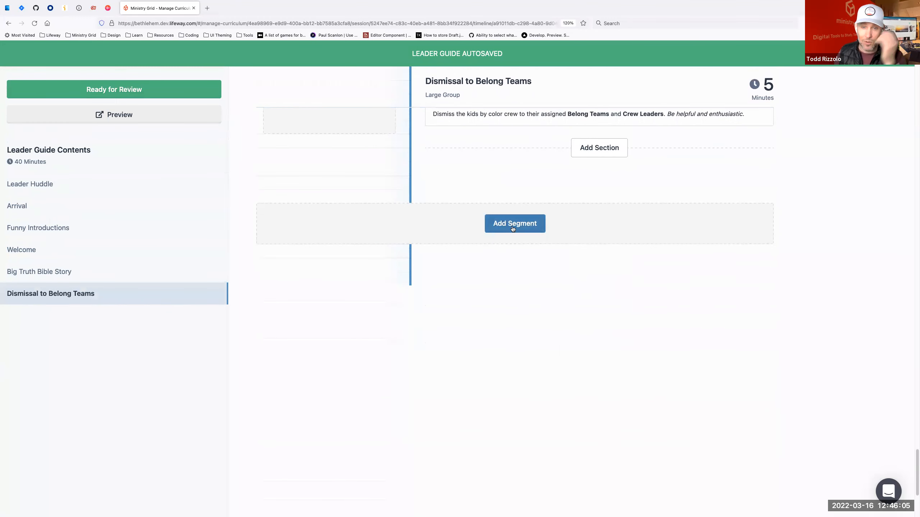
click(513, 229)
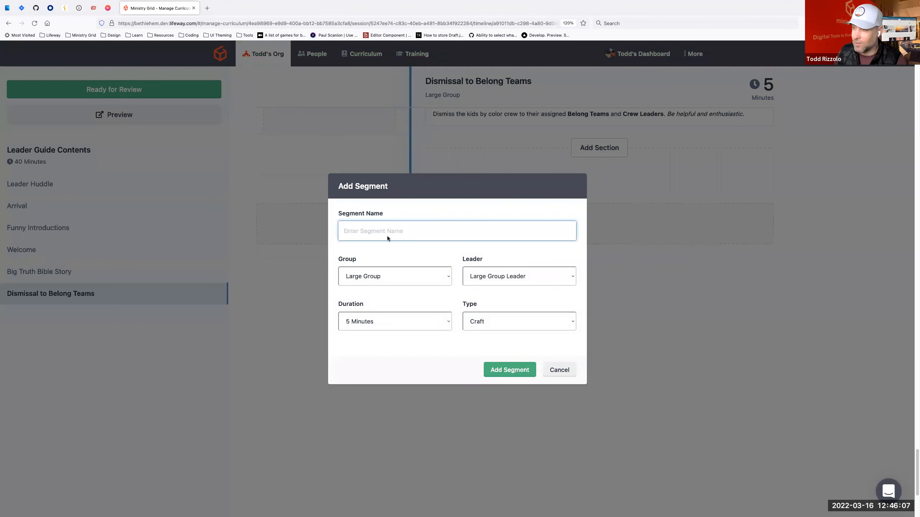
text(Lear)
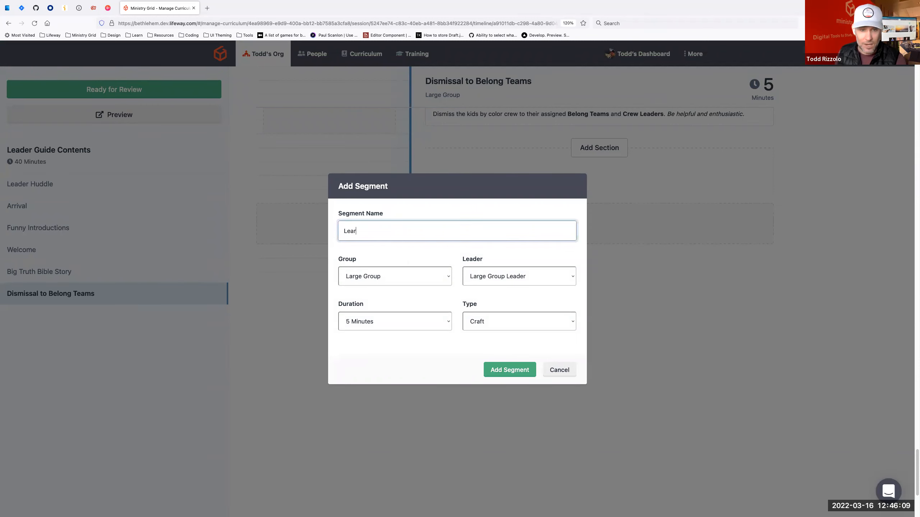
text(ning Through R)
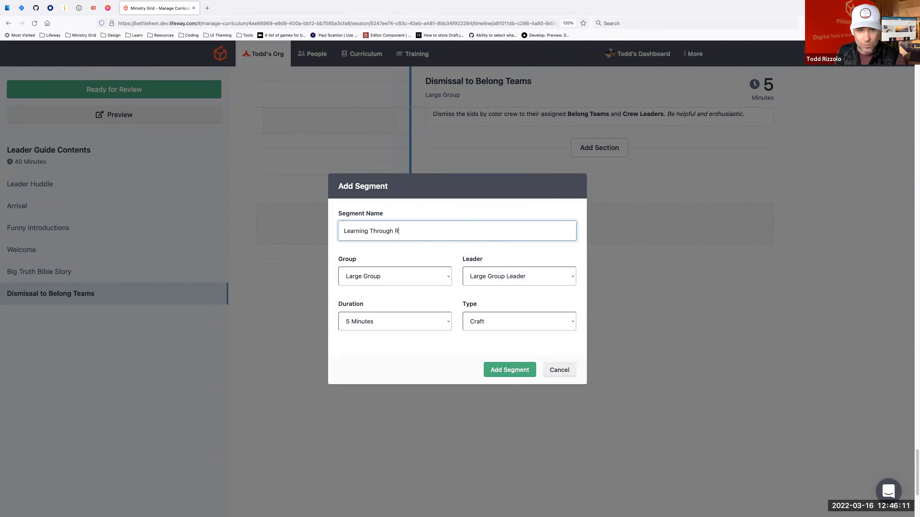
text(elationships)
Set the new segment's group to Small Group, its leader to Small Group Leader and its duration to 10 Minutes
key(Tab)
key(space)
key(Up)
key(Return)
key(Tab)
key(space)
key(Up)
key(Return)
key(Tab)
key(space)
key(Down)
key(Return)
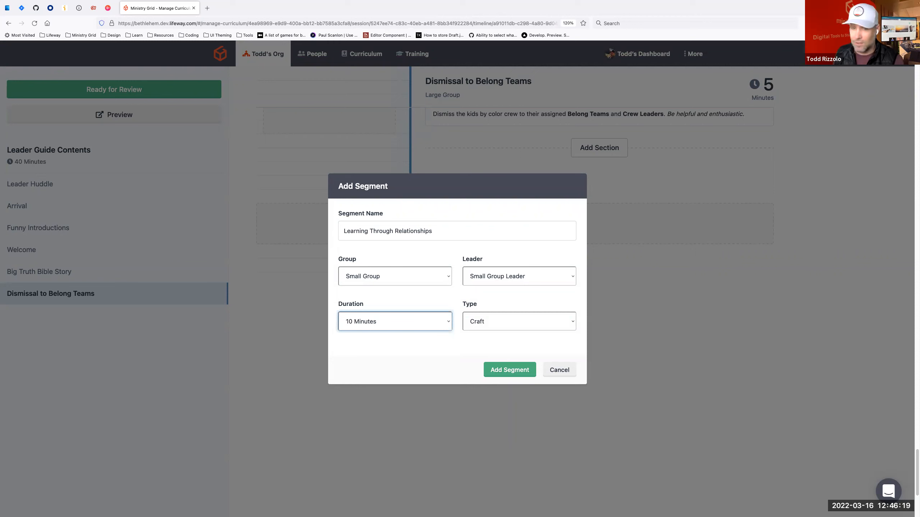
Choose the segment type listed directly after Craft and add the segment to the leader guide
key(Tab)
key(space)
key(Down)
key(Return)
key(Tab)
key(Return)
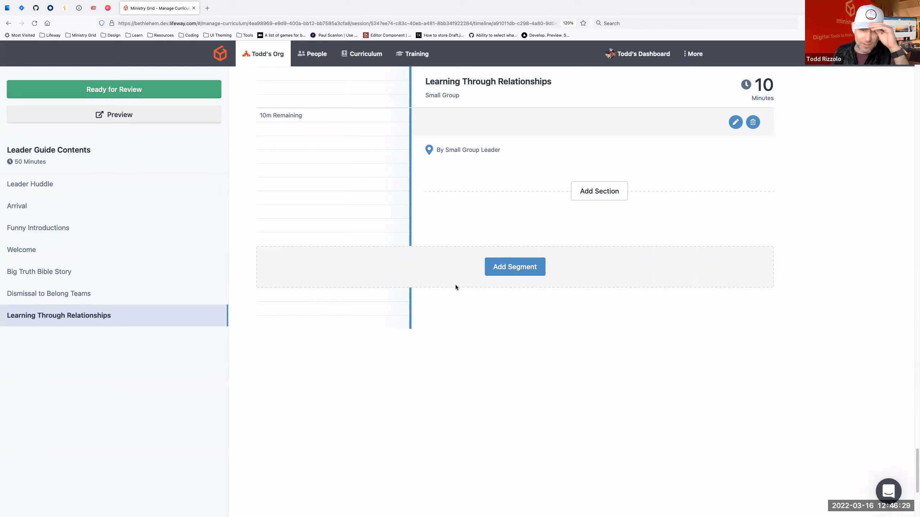
Add a Tip section of type Leader Tip to Learning Through Relationships with the bold heading "Leader Tips"
scroll(461, 281, up, 1)
click(593, 210)
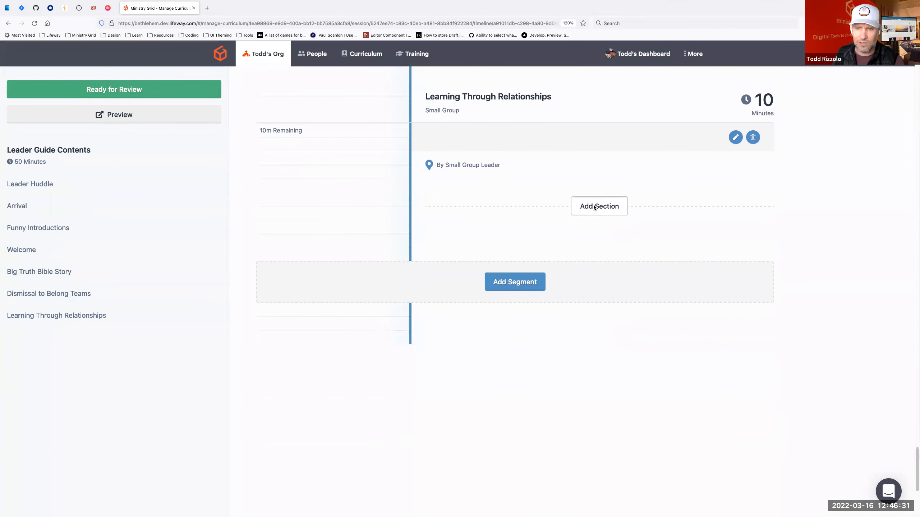
click(378, 309)
click(507, 391)
click(467, 316)
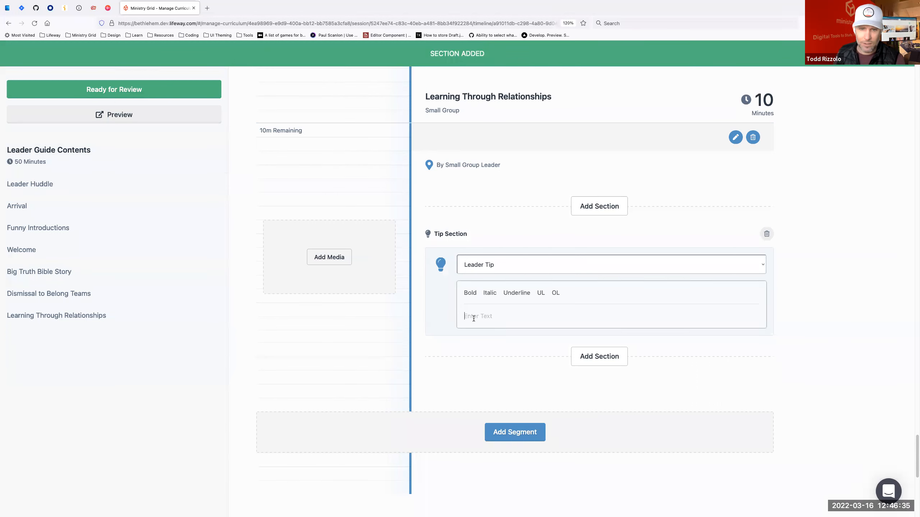
click(469, 294)
text(Leader )
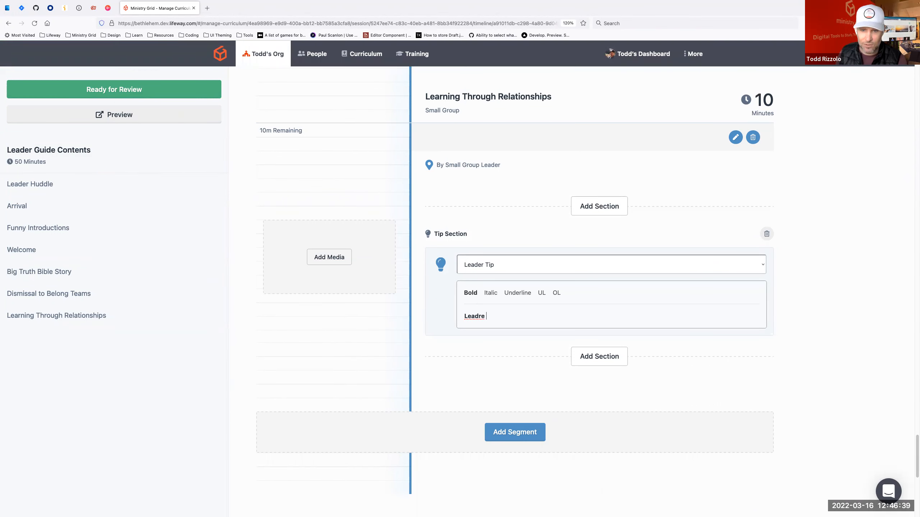
text(Tips)
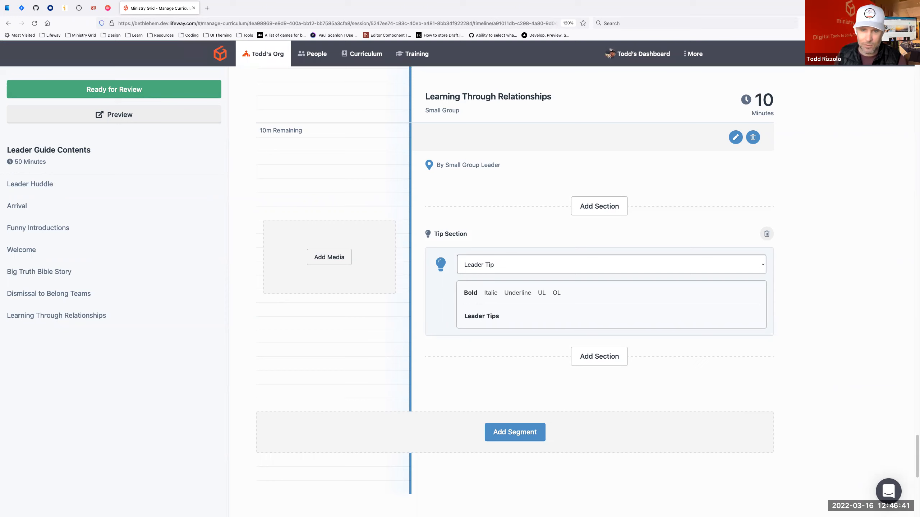
Add below the heading: "Pause after each question to allow kids to think", "Don't be afraid of silence", "Allow kids to discuss, even among themselves."
key(Return)
click(470, 293)
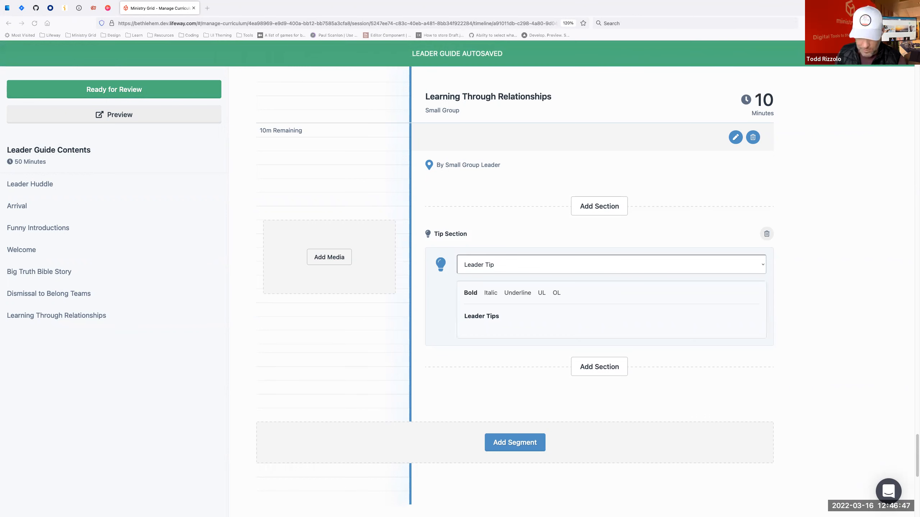
click(500, 340)
text(Pause after each question to allow kids to think Don't be afraid of silence Allow kids to discuss, even among themselves.)
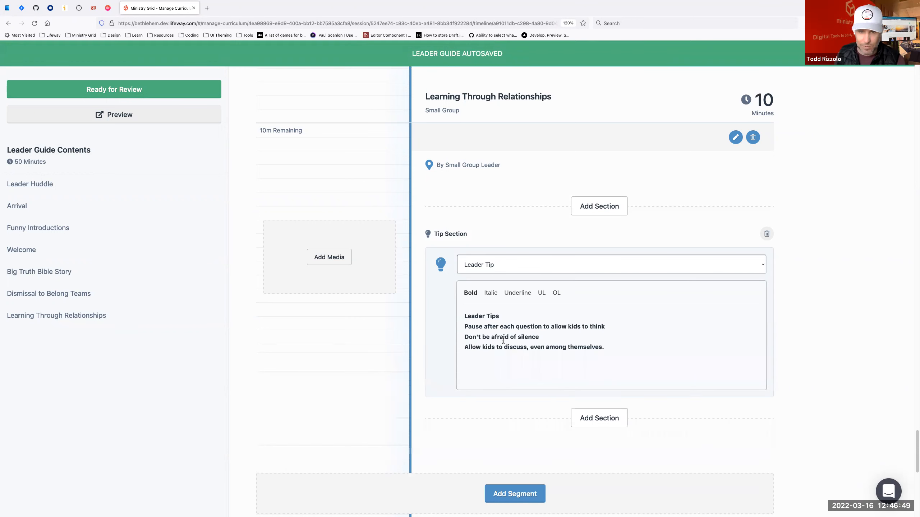
Remove the bold formatting from the three lines below Leader Tips and turn them into a bulleted list
drag(604, 348, 433, 330)
click(467, 296)
click(540, 293)
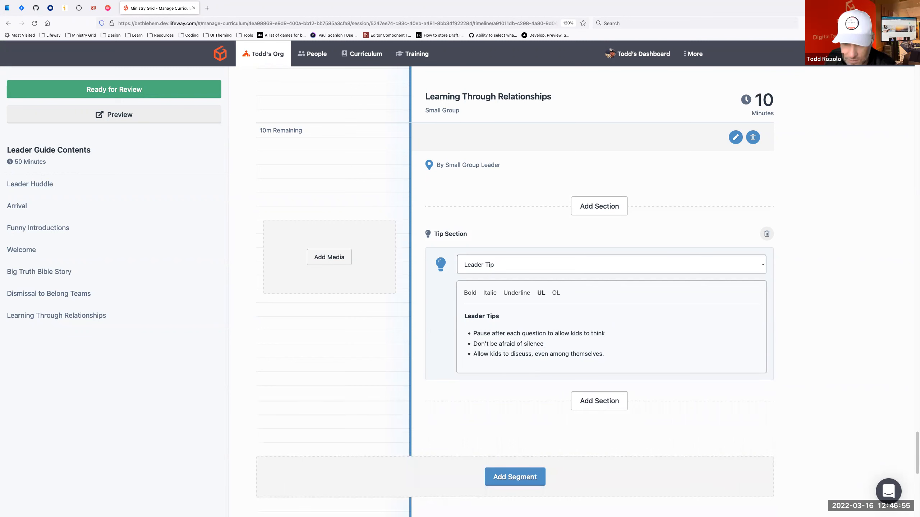
click(829, 365)
Add a Body section below the Tip section with the bold heading "Questions"
scroll(786, 351, down, 3)
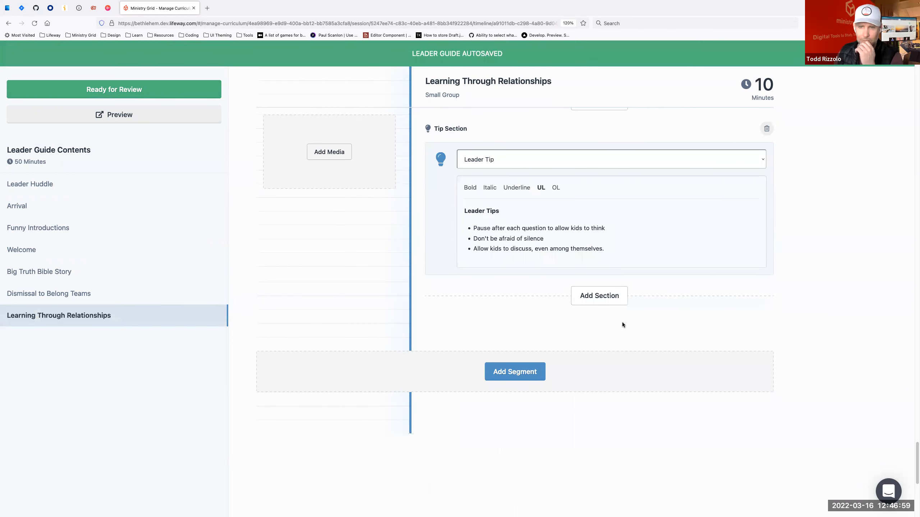
click(607, 306)
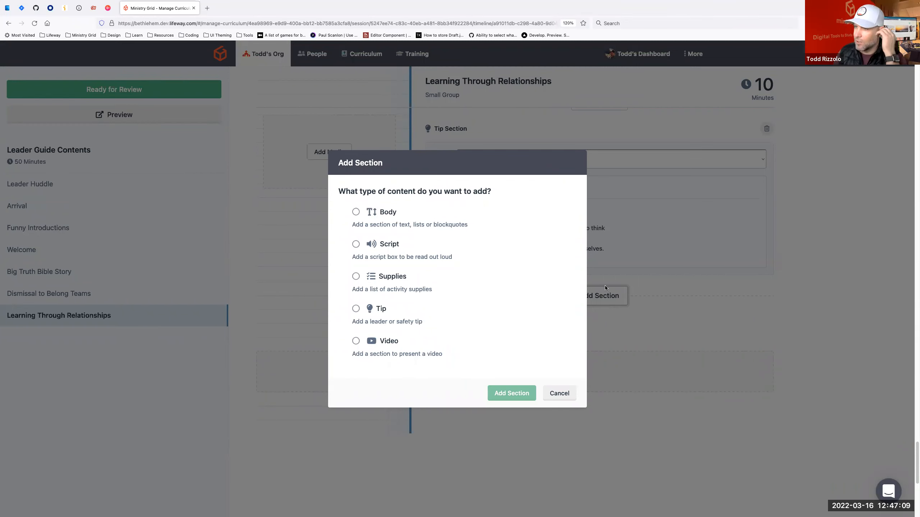
click(375, 216)
click(502, 394)
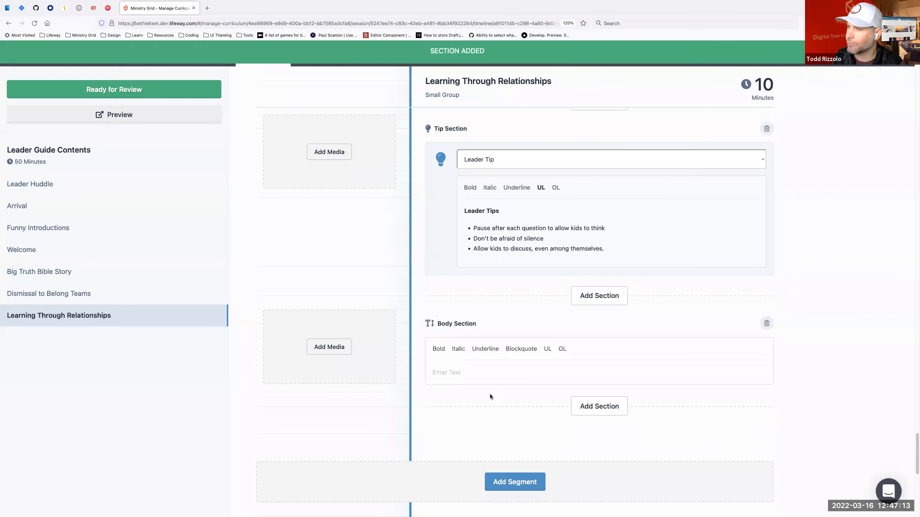
click(450, 376)
click(440, 350)
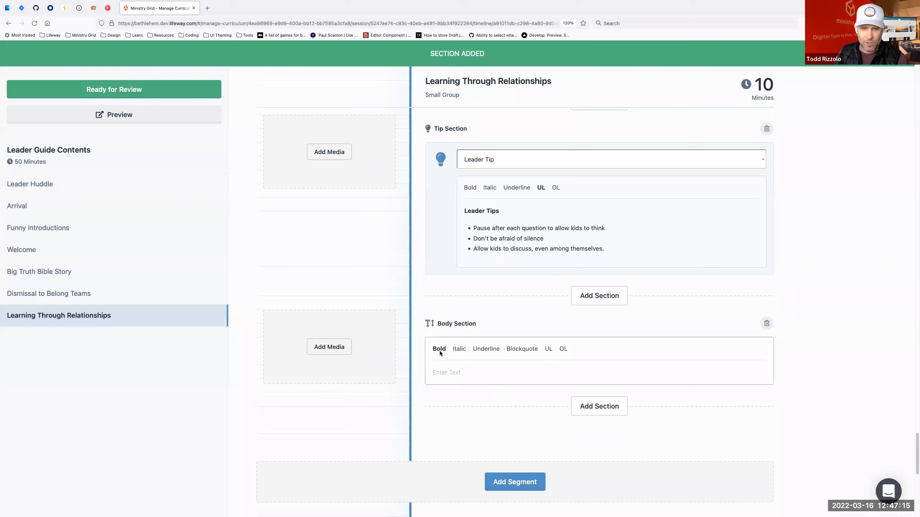
text(Questions)
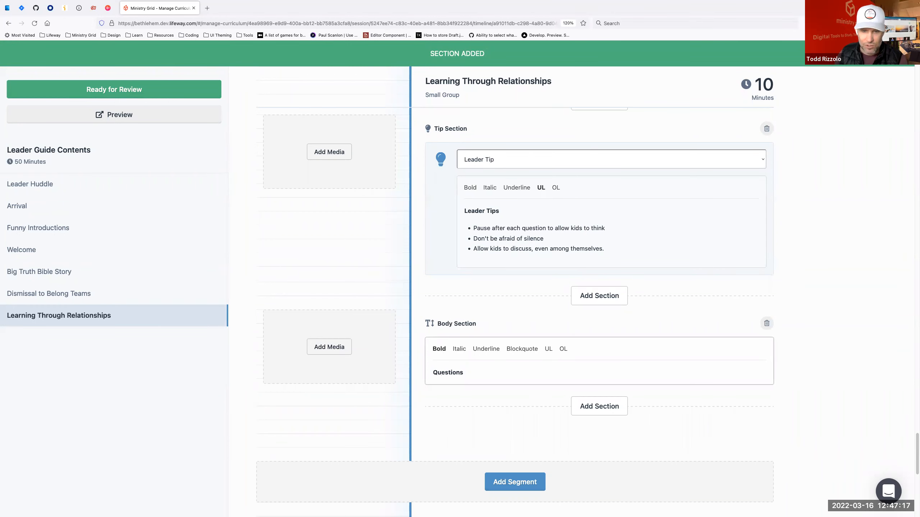
Start a numbered list below Questions with the item beginning "Do you think there are things you don't know about your friends?"
key(Return)
click(443, 350)
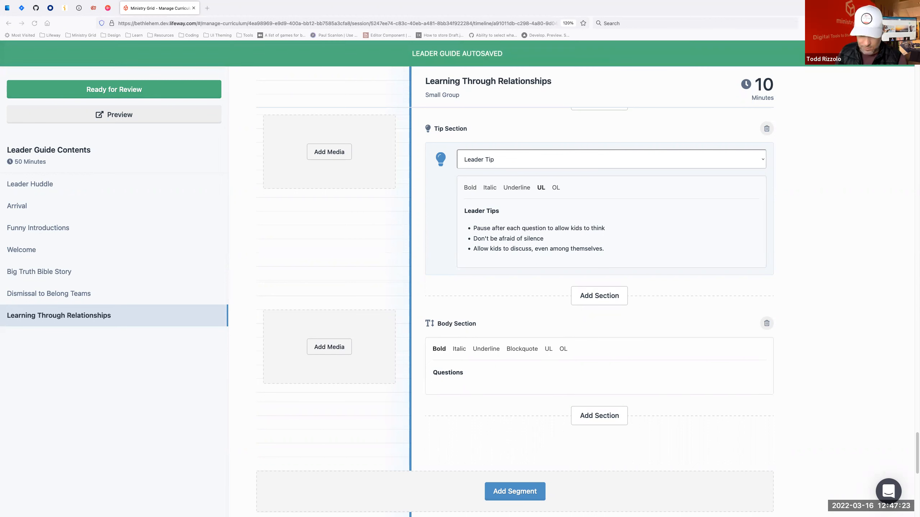
click(466, 381)
click(563, 349)
text(Do you think there are things you don’t know about your friends? Is it hard to believe God can know everything about all of us?)
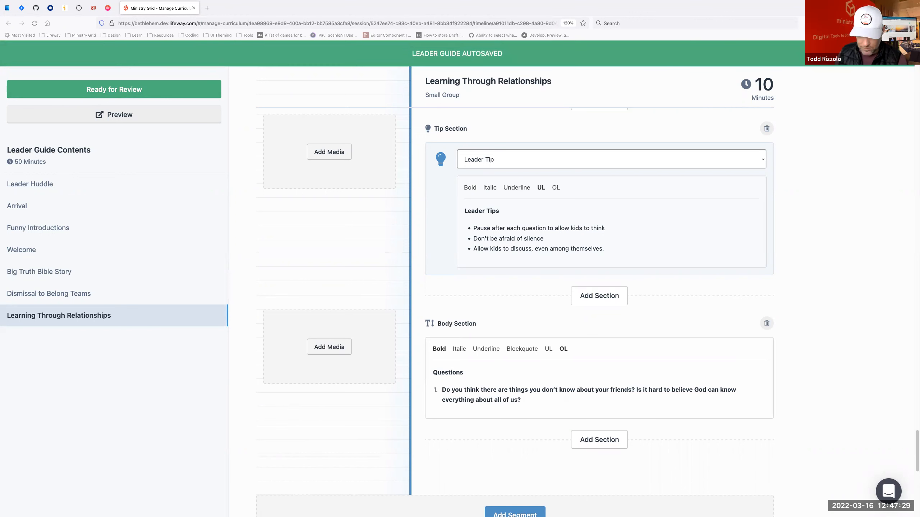
Continue item 1 in plain text with the instructions beginning "Give each child a chance to stand up and act out something they enjoy doing."
click(533, 398)
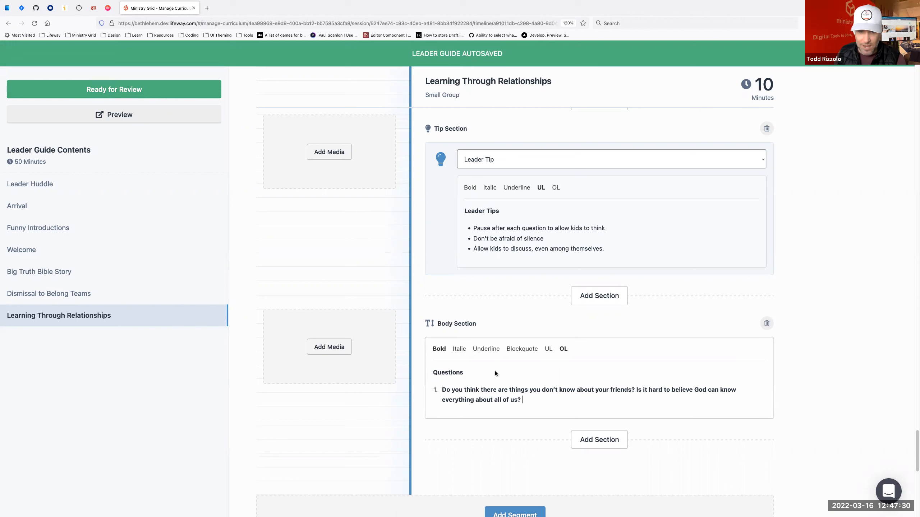
click(442, 352)
text(Give each child a chance to stand up and act out something they enjoy doing. Give the other kids a chance to guess what they are acting out. It could be singing, drawing, playing sports, being kind to someone, encouraging a friend. These are things that make you special. God made you special and gave you the talent to do these things.)
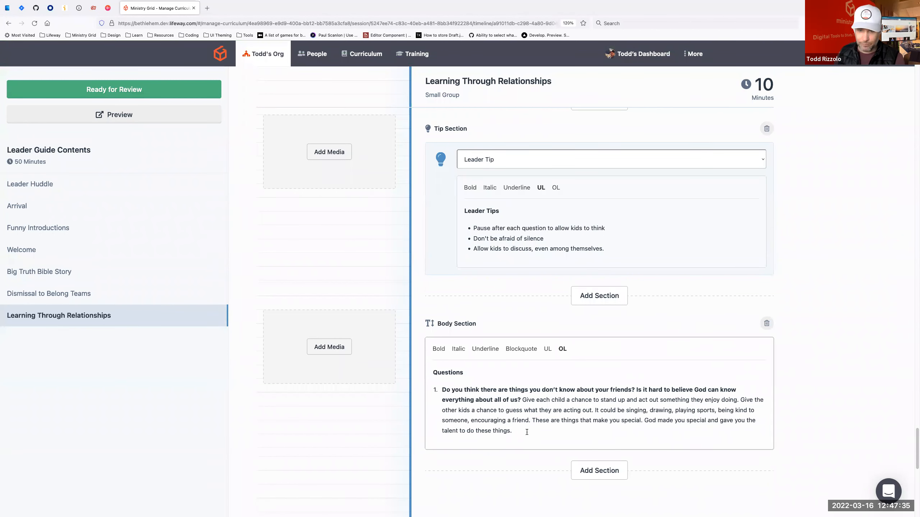
Add a second bold numbered question, "Did you learn something new about your friends?", followed by plain text beginning "We are learning all of these things"
key(Return)
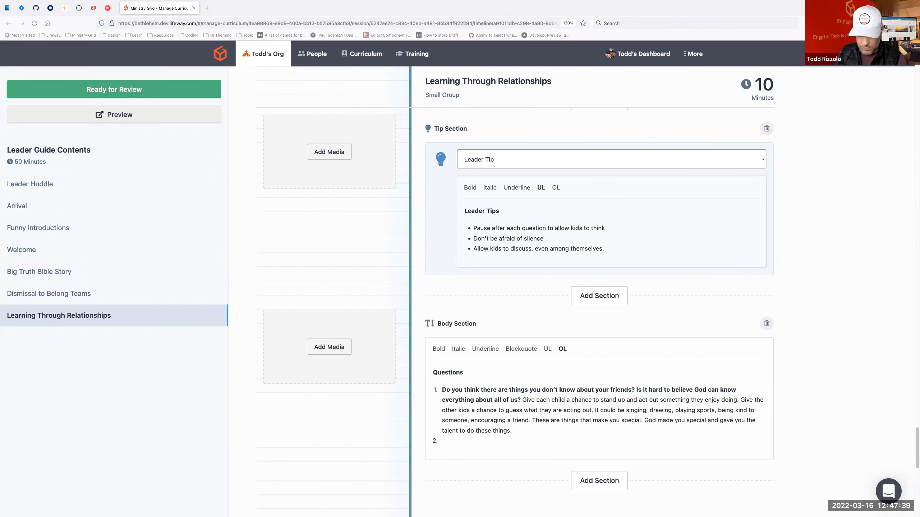
click(451, 440)
text(Did you learn something new about your friends?)
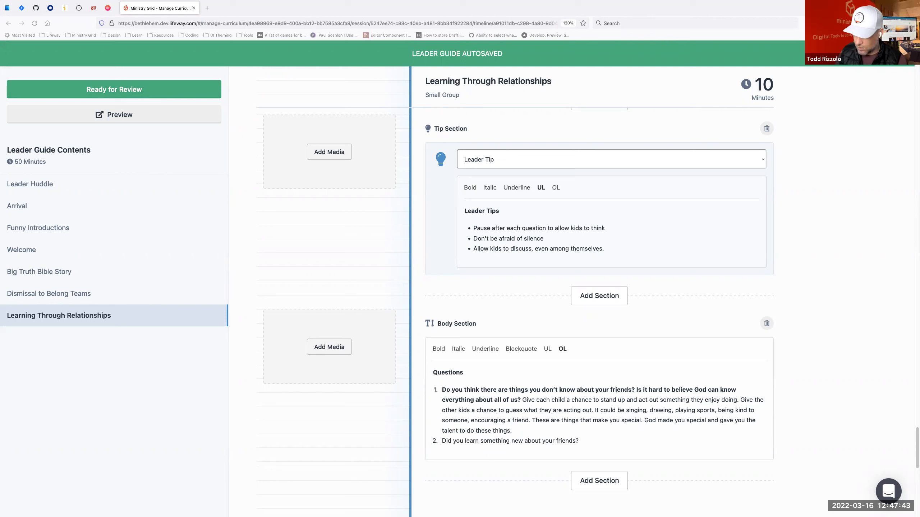
click(622, 446)
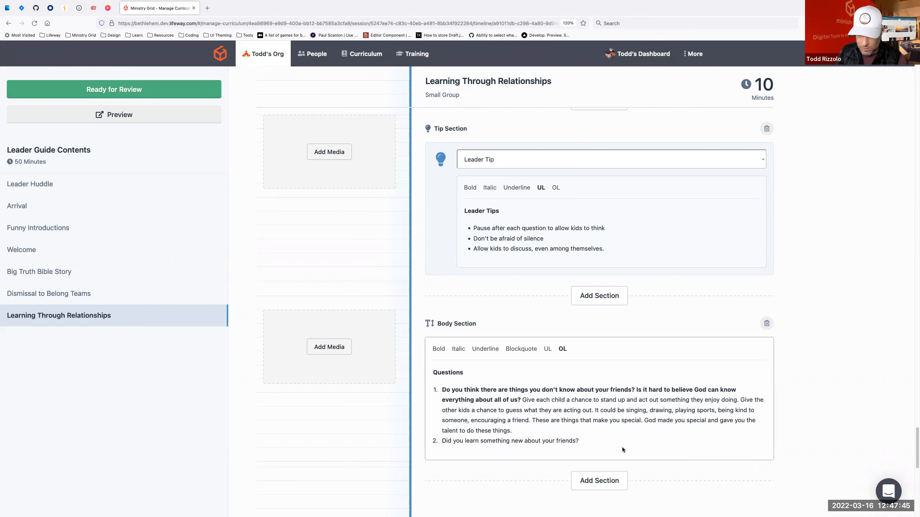
text(We are learning all of these things about our friends and the things they love to do. (Give examples of things you didn’t know about the kids.) God made you and knows the things you are good at and the talents that you have. He says that you are wonderfully made. We can praise God for who He made us to be.)
drag(580, 441, 441, 441)
click(439, 348)
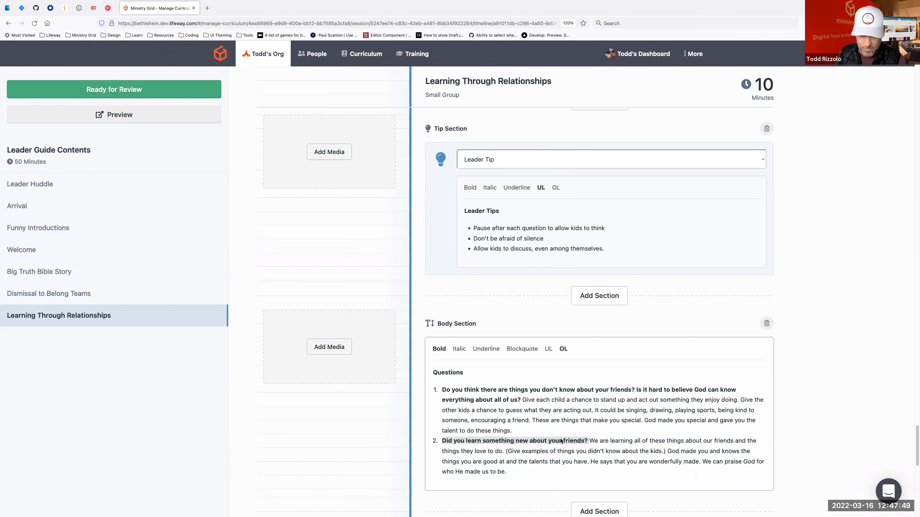
Add a third numbered item: "Let's open our Bibles and look up Psalm 139:14. Would someone be willing to read this verse?"
scroll(505, 373, down, 3)
click(508, 375)
key(Return)
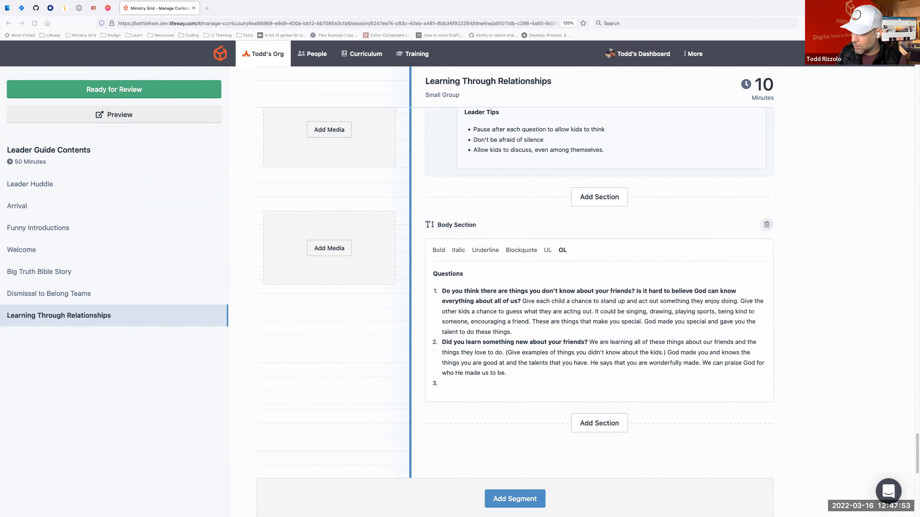
text(Let’s open our Bibles and look up Psalm 139:14. Would someone be willing to read this verse?)
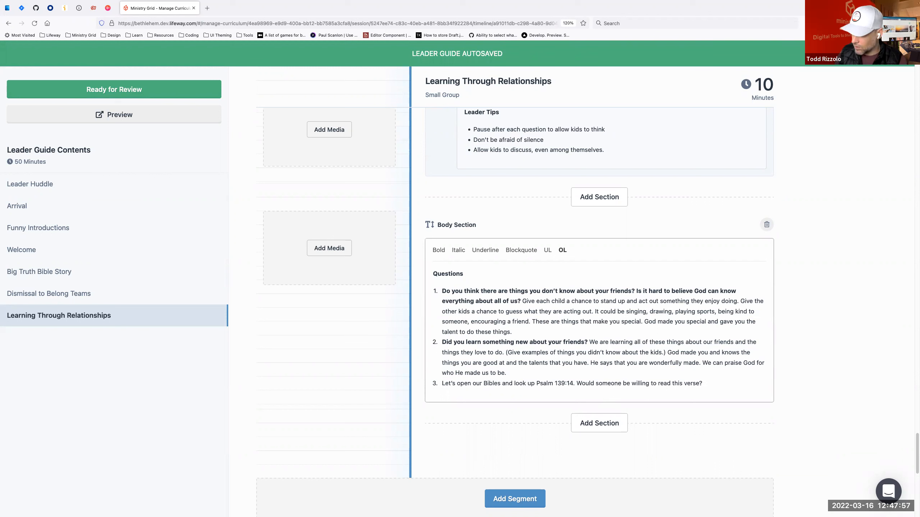
Continue item 3 with the text beginning "(Allow a child to volunteer or read the verse aloud.)" and bold its opening question and invitation
click(704, 384)
text((Allow a child to volunteer or read the verse aloud.) This verse tells us that God did not make a mistake when He created us. He loves us and knows us! (Tell an age-appropriate personal story of how you are finding a way to worship God through your talents.) Let’s think of some ways that we can use our talents, abilities, and personalities to bring glory to God.)
drag(703, 383, 441, 384)
click(439, 250)
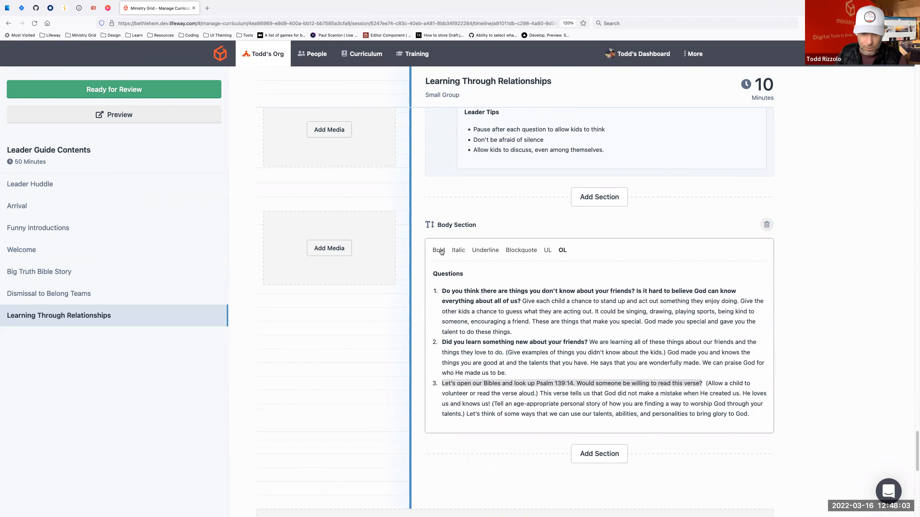
Add an unnumbered paragraph below the list beginning "Guide kids to form small groups and discuss ways they can use their talents"
scroll(645, 342, down, 3)
click(765, 326)
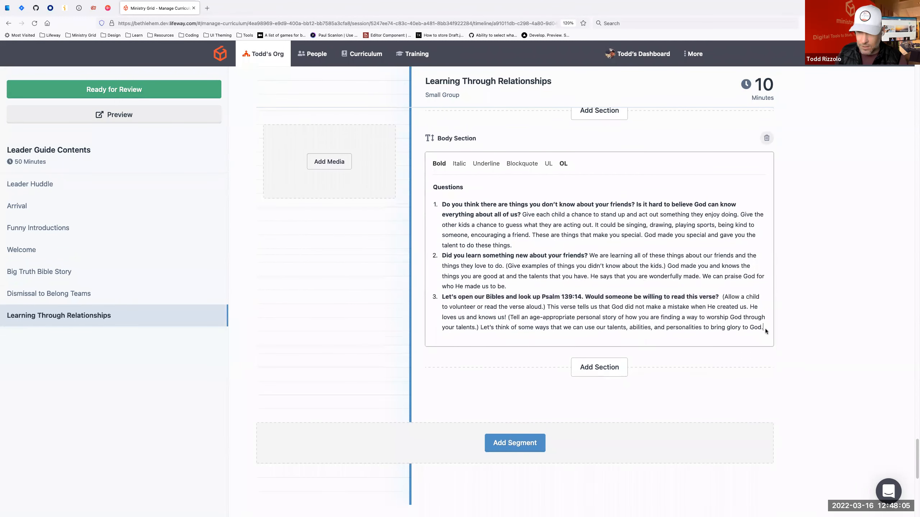
key(Return)
key(BackSpace)
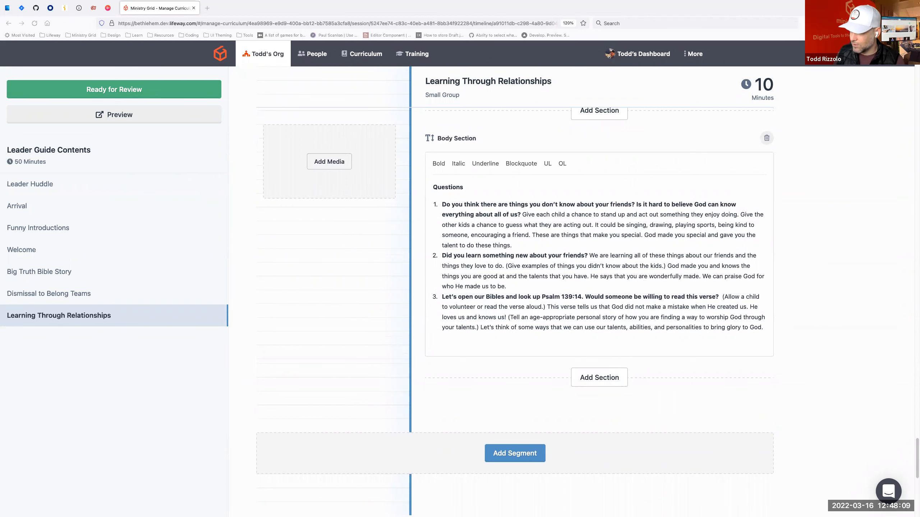
click(443, 352)
text(Guide kids to form small groups and discuss ways they can use their talents and characteristics to worship God. Then, invite them to choose one way to act out for the group. Encourage everyone to take turns guessing how the group can bring glory to God.)
click(498, 369)
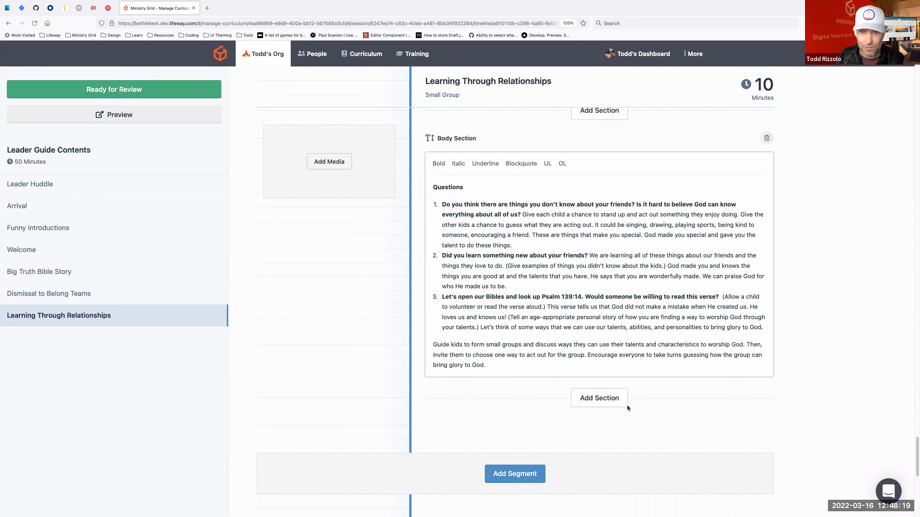
Add a Script section below the questions with the text beginning "We can worship God through our actions, attitudes, and habits."
click(608, 401)
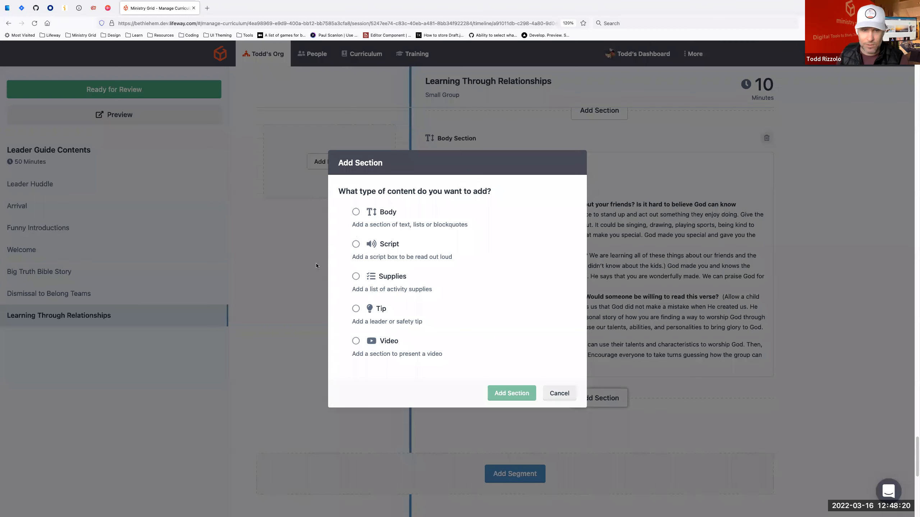
click(354, 244)
click(508, 393)
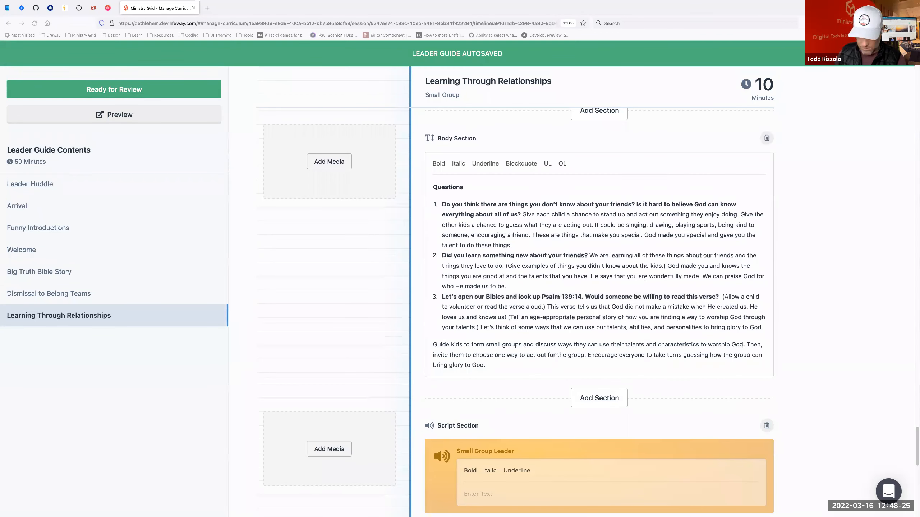
click(487, 495)
click(507, 489)
key(super+v)
scroll(793, 340, down, 6)
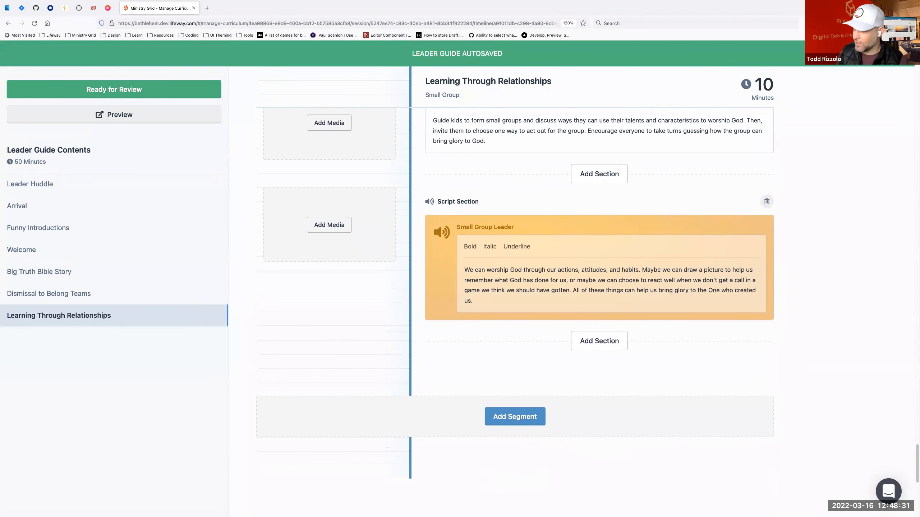
Add a 10-minute small group segment named "Paper Mosaic" of type Craft, led by the Small Group Leader
scroll(580, 323, down, 2)
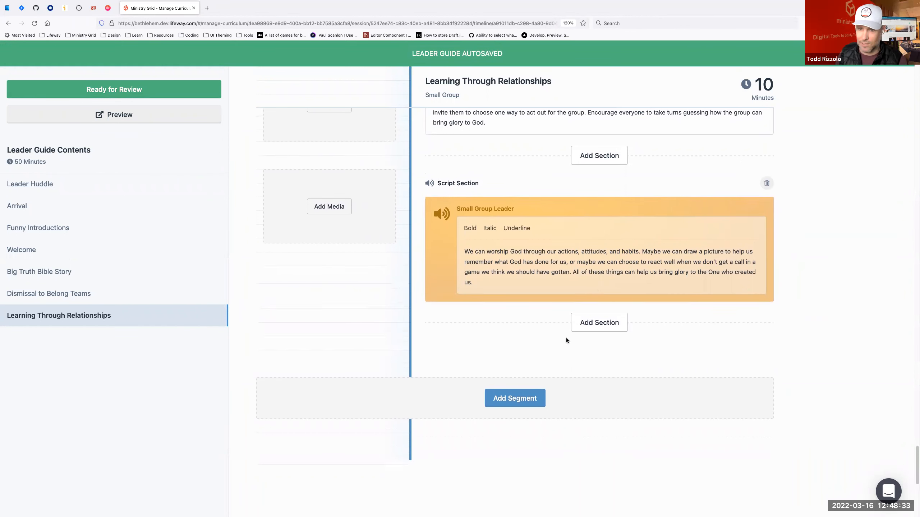
click(511, 367)
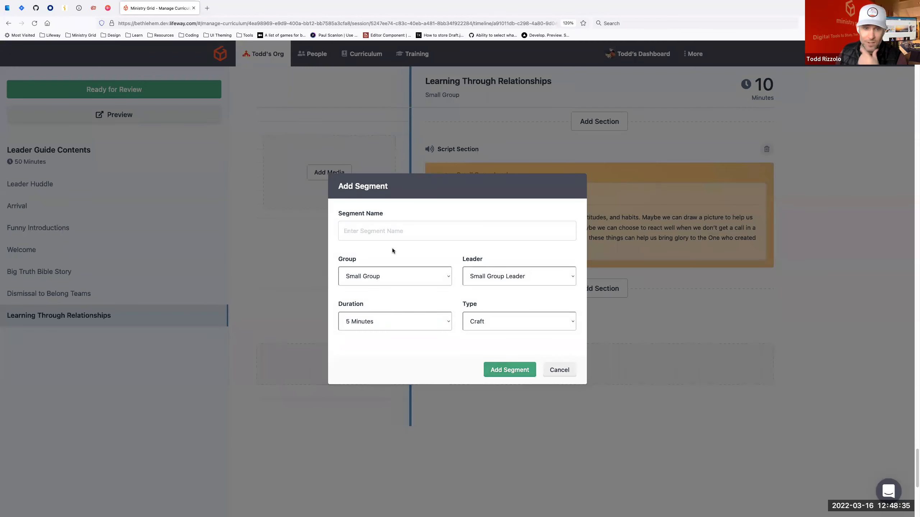
click(402, 225)
text(Paper Mosaic)
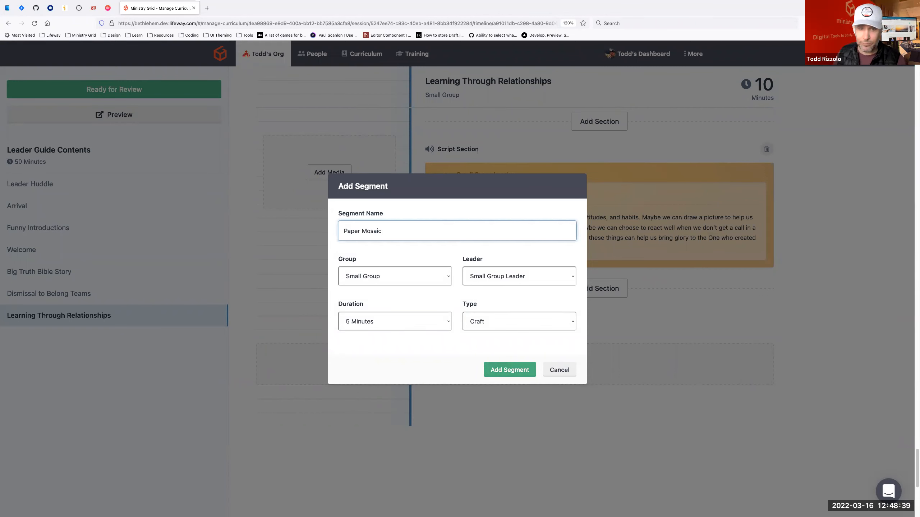
key(Tab)
key(Tab)
key(Tab)
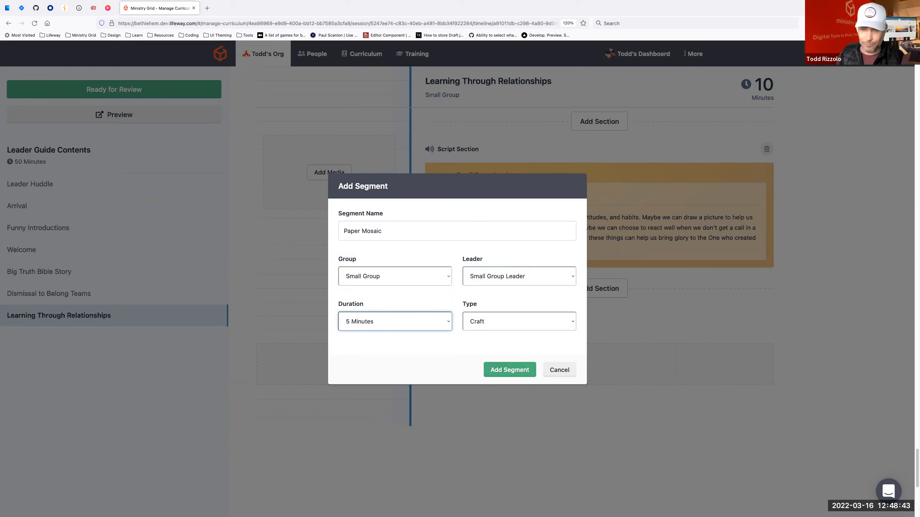
key(space)
key(Down)
key(Return)
key(Tab)
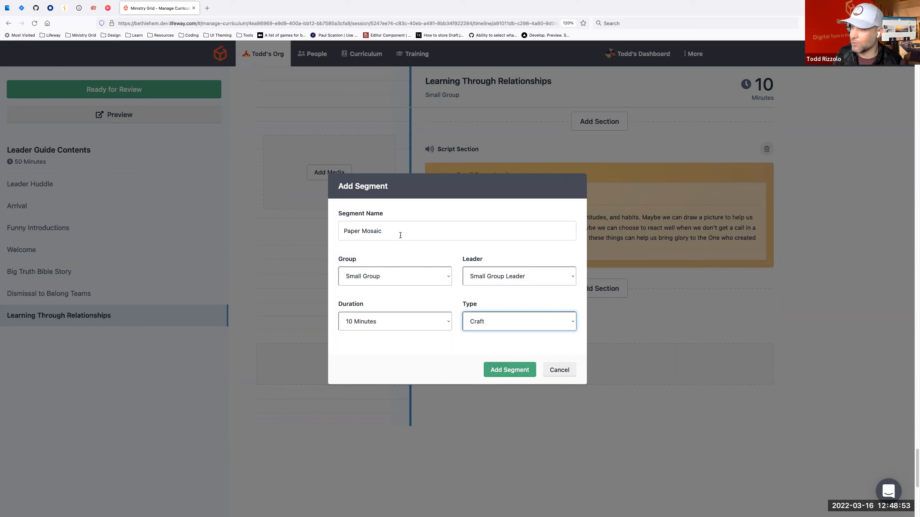
click(514, 372)
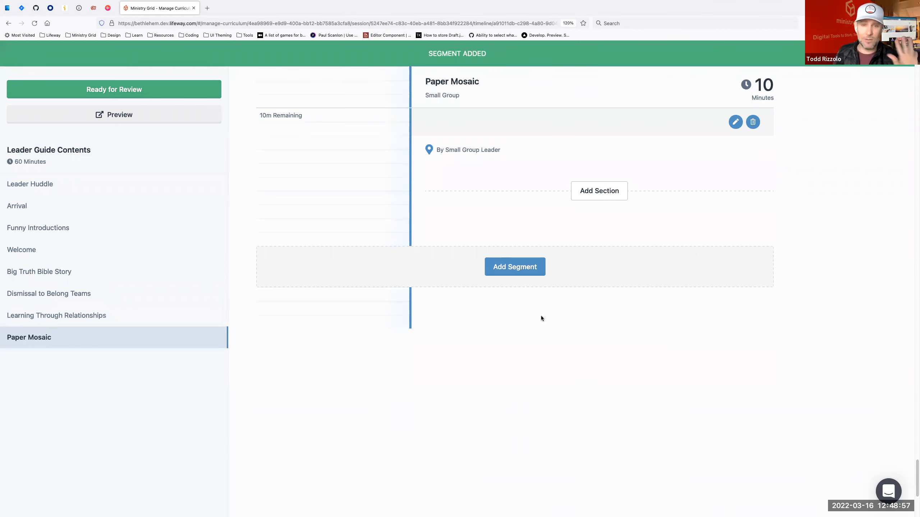
Add a Tip section to the Paper Mosaic segment and set its type to Safety Tip
scroll(541, 316, up, 1)
click(598, 223)
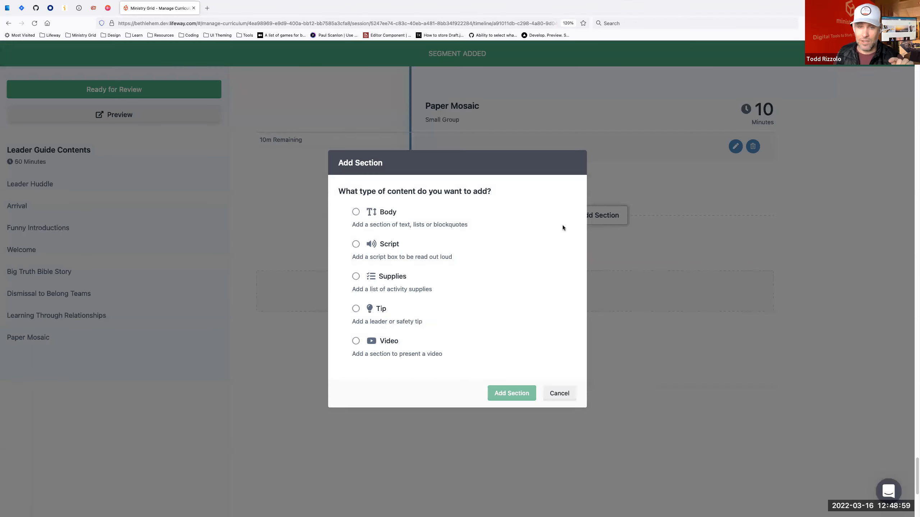
click(408, 325)
click(511, 393)
click(489, 272)
click(490, 279)
Fill the tip with the bold heading "Safety Tip" and the plain line "Ensure that your kids are safely using scissors."
click(475, 331)
click(471, 306)
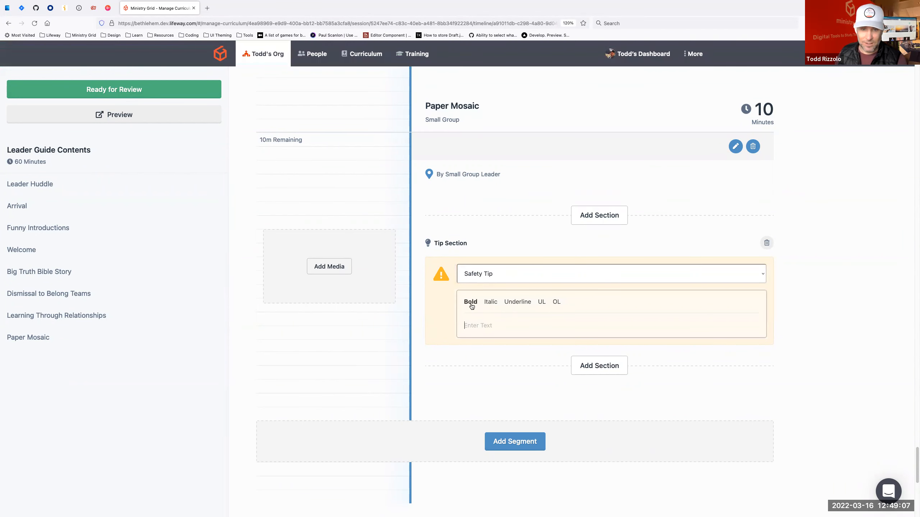
text(Safety Tip)
key(Return)
click(470, 302)
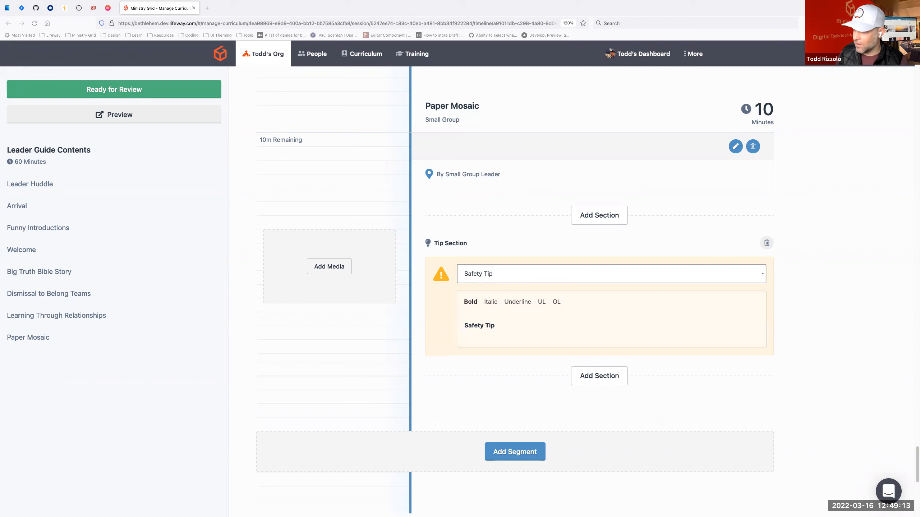
click(478, 342)
text(Ensure that your kids are safely using scissors.)
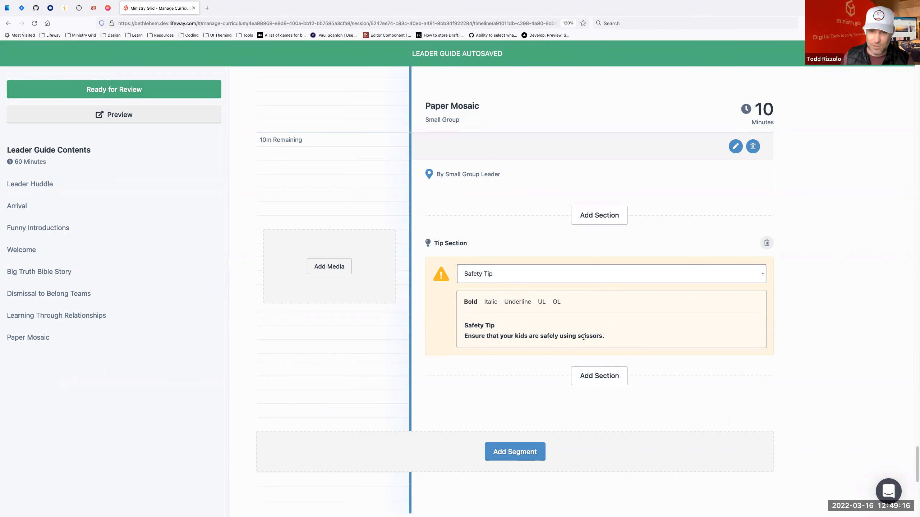
triple_click(459, 341)
click(468, 304)
click(610, 337)
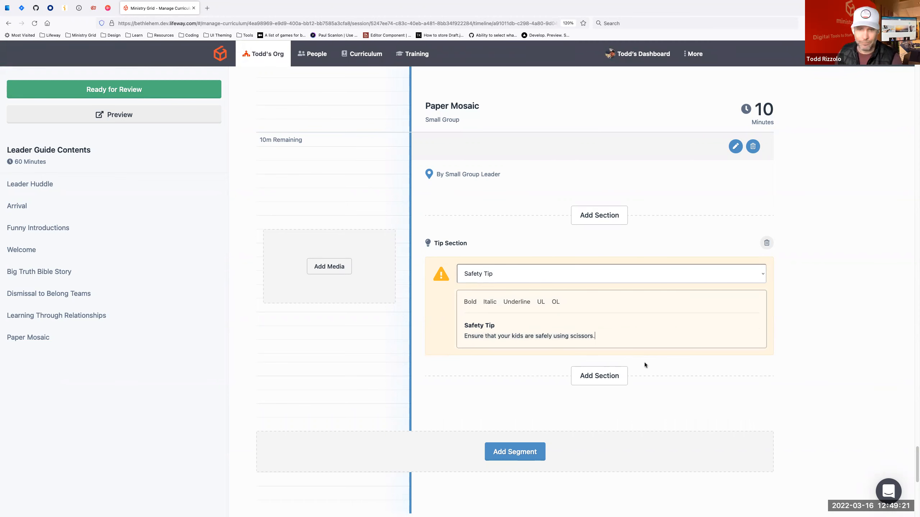
Add a Supplies section below the safety tip in the Paper Mosaic segment
scroll(614, 410, down, 1)
click(603, 371)
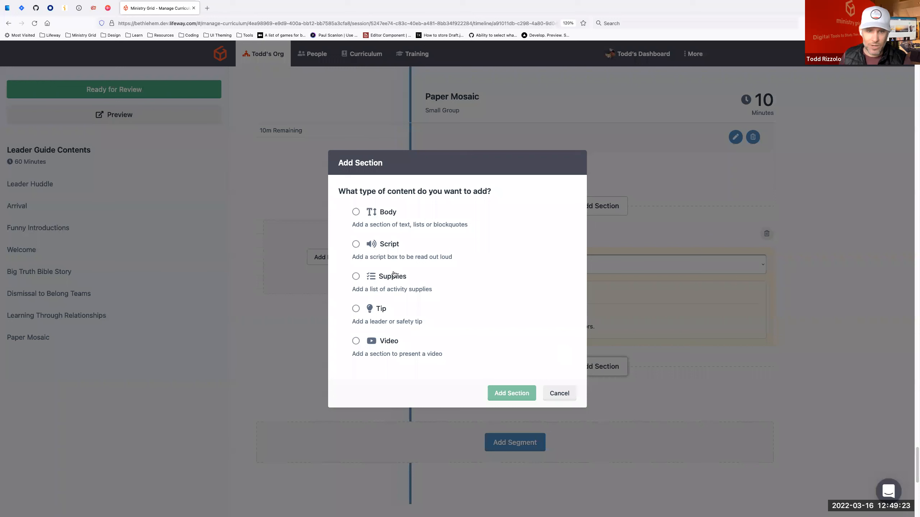
click(393, 276)
click(502, 396)
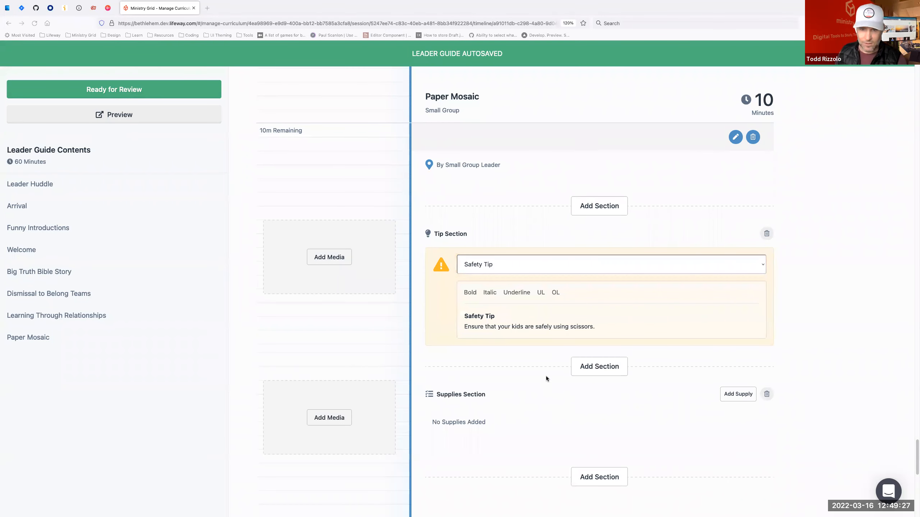
Add the supply "Construction paper in a variety of colors and skin tones" with the Craft icon and a quantity of 10 per group
scroll(532, 222, down, 5)
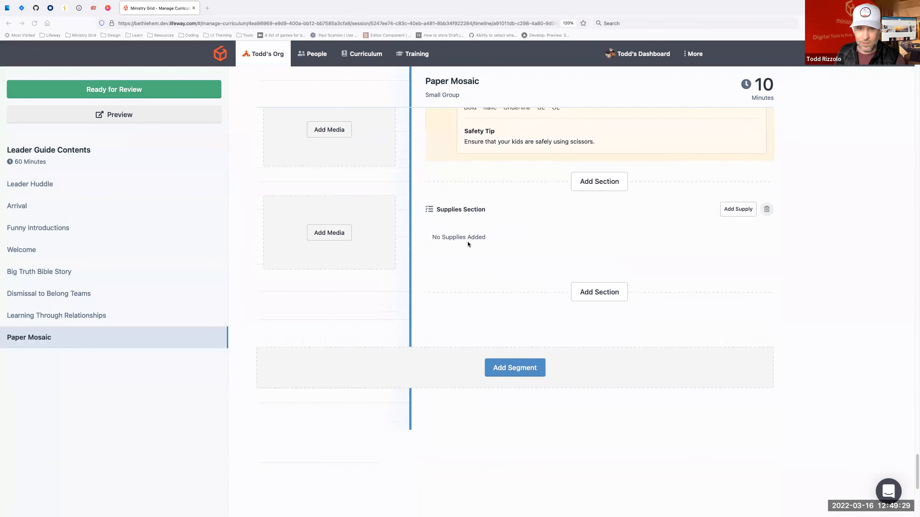
click(739, 210)
click(458, 258)
text(Construction paper in a variety of colors and skin tones)
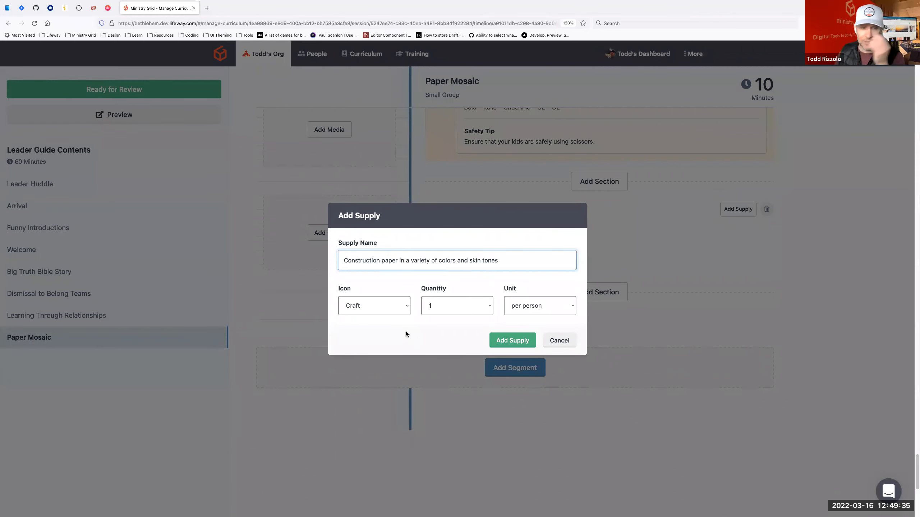
click(381, 309)
click(381, 311)
click(378, 296)
click(379, 294)
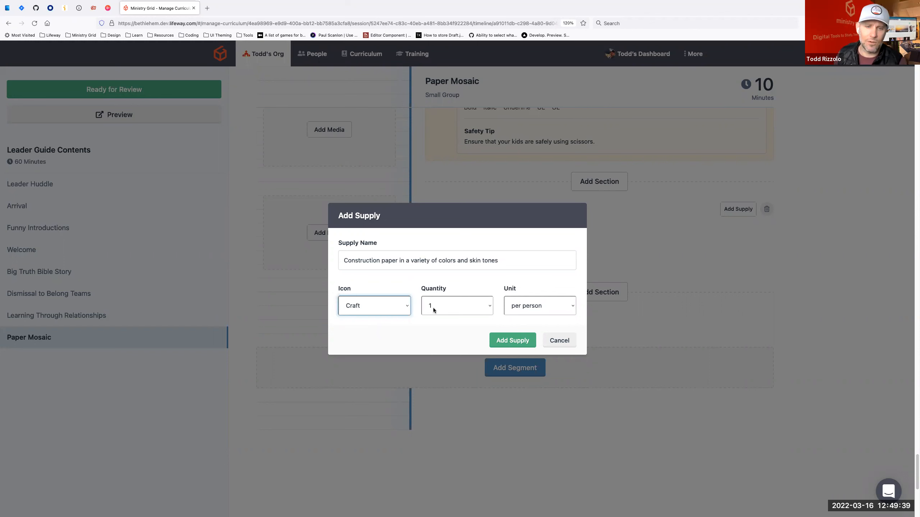
click(449, 309)
click(445, 383)
click(521, 311)
click(523, 317)
click(522, 341)
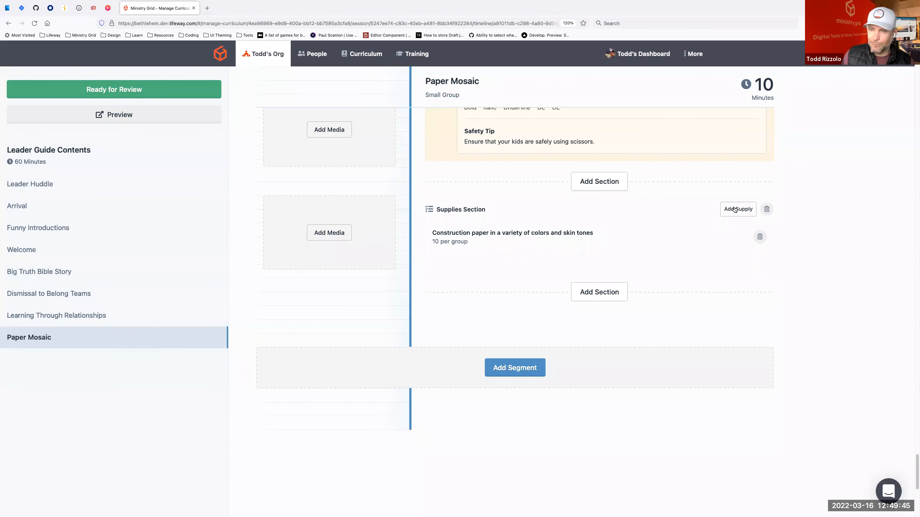
Add the supply "Glue Stick" to the Paper Mosaic supplies with the Craft icon and a quantity of 1 per person
click(736, 210)
text(Glue Stick)
key(Tab)
key(Tab)
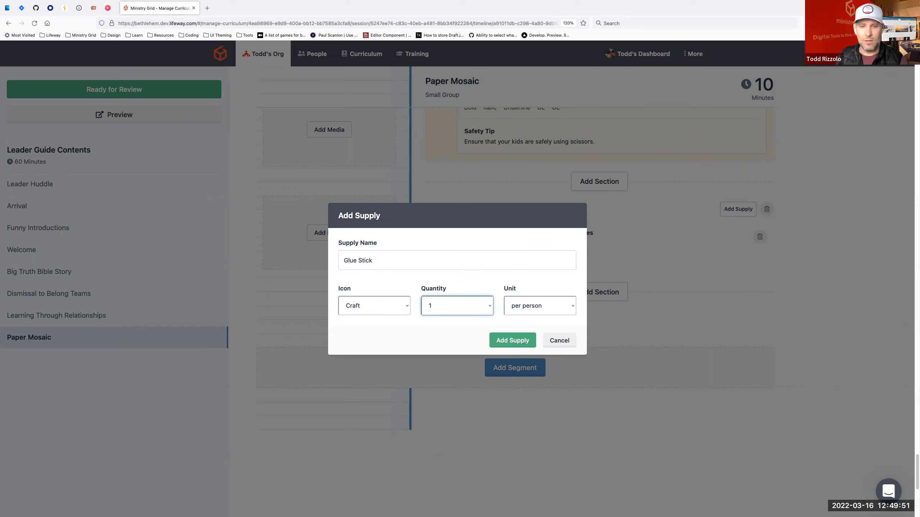
key(space)
key(Down)
key(Down)
key(Return)
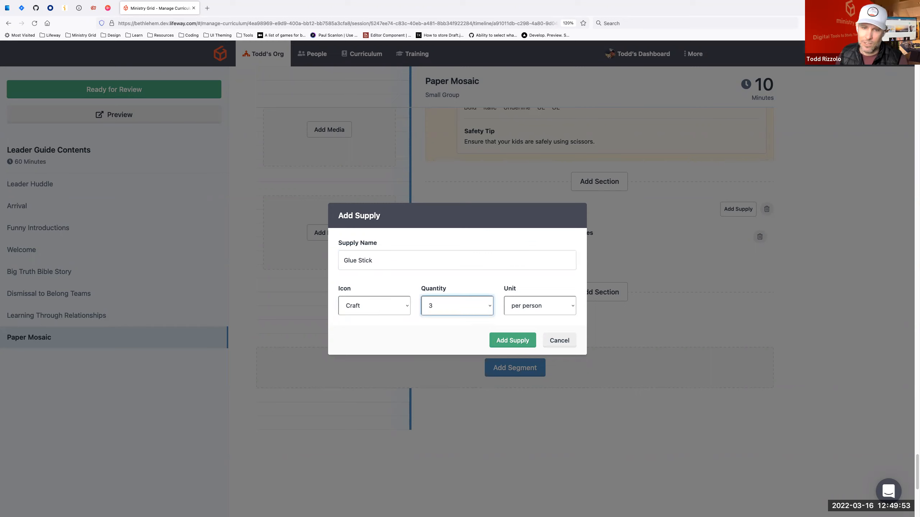
key(Tab)
key(space)
key(Down)
key(Up)
key(Return)
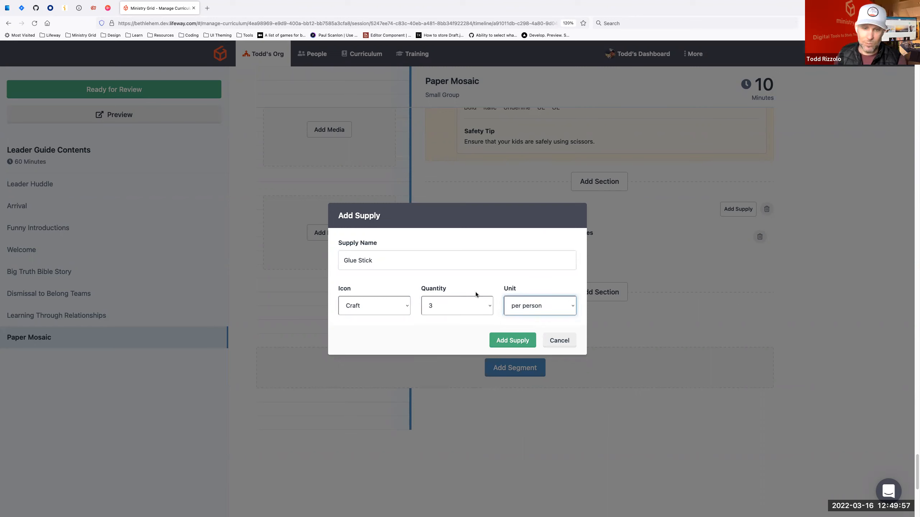
click(434, 308)
click(468, 284)
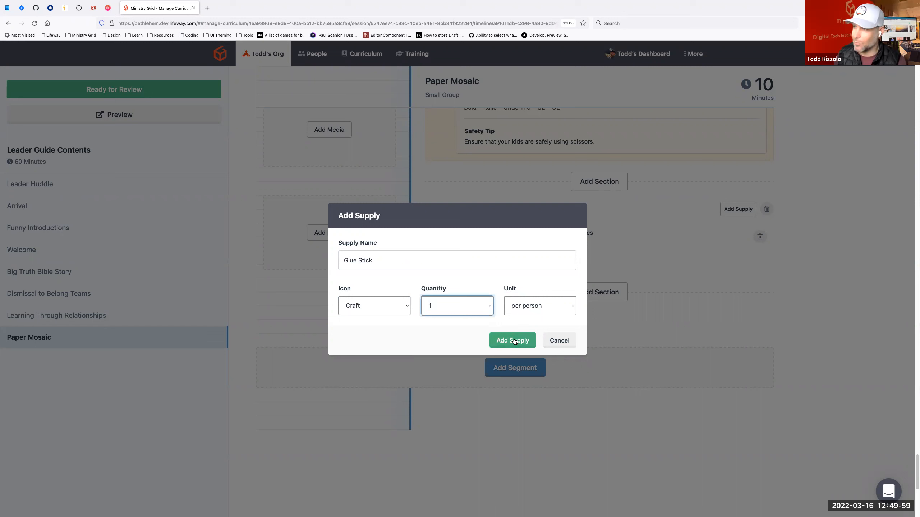
click(515, 341)
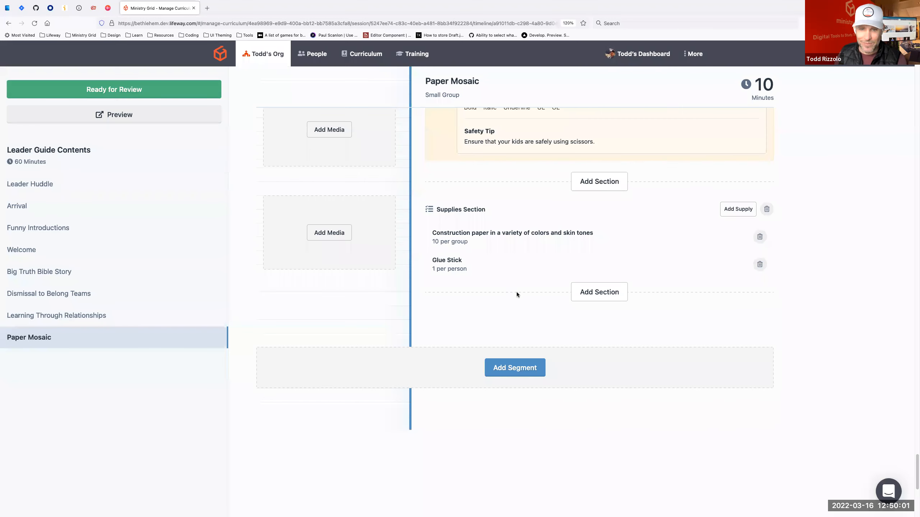
Add the supply "Scissors(optional)" with the Craft icon and a quantity of 3 per group
click(741, 212)
click(431, 260)
text(Scissors(optiona)
key(Tab)
key(Tab)
key(Tab)
key(Down)
key(Down)
key(Return)
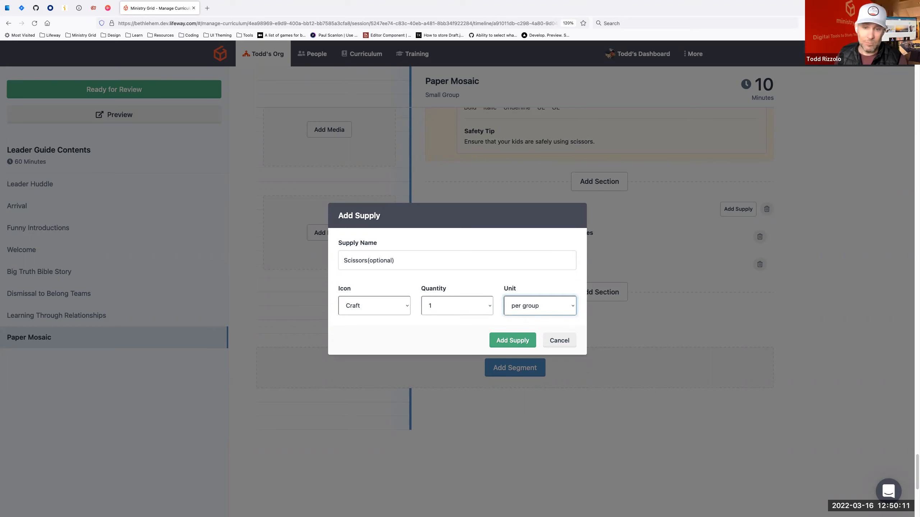
click(440, 306)
click(437, 314)
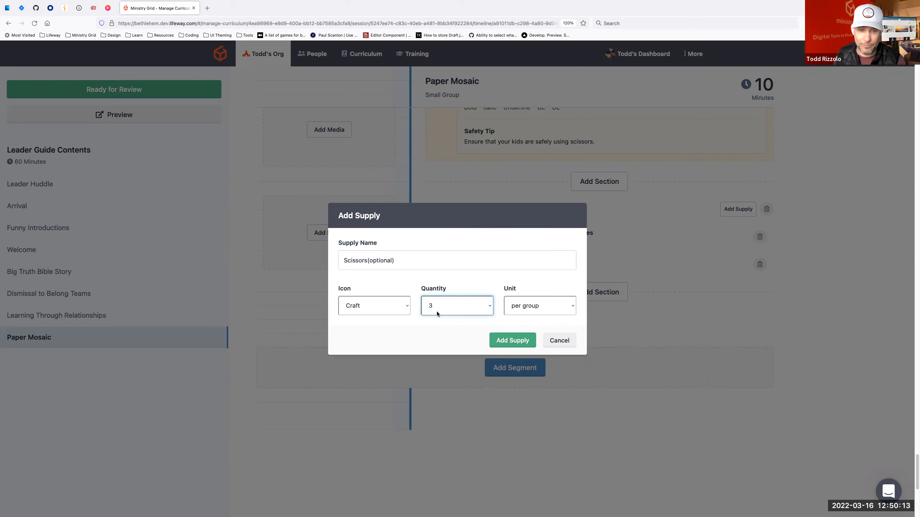
click(519, 343)
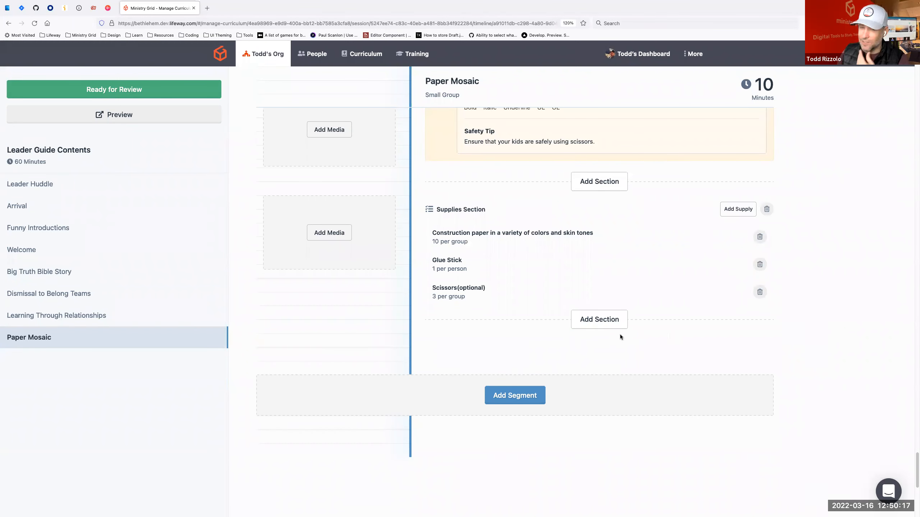
Add a Body section below the supplies list in the Paper Mosaic segment
scroll(620, 337, down, 2)
click(577, 293)
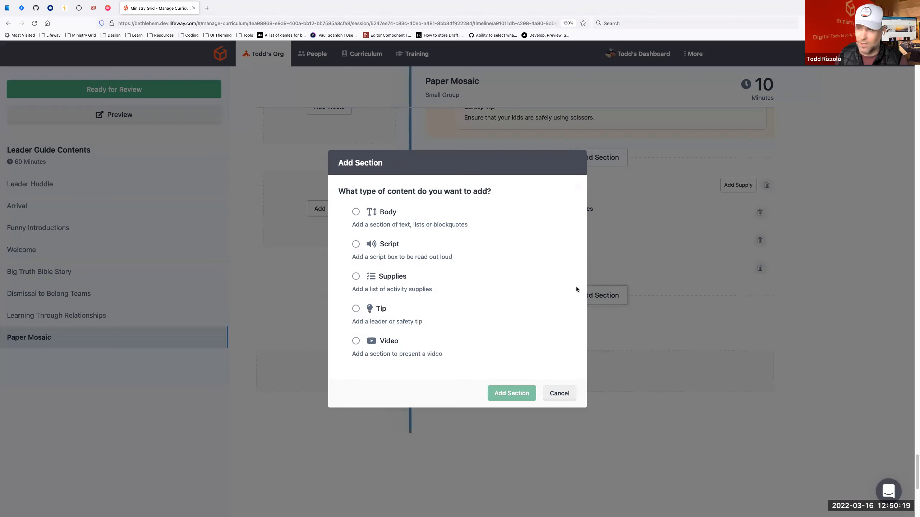
click(377, 208)
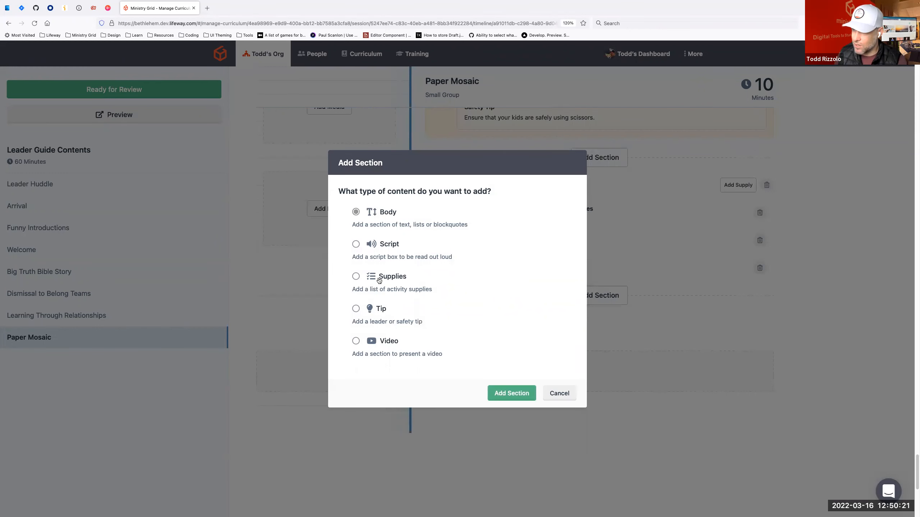
click(515, 395)
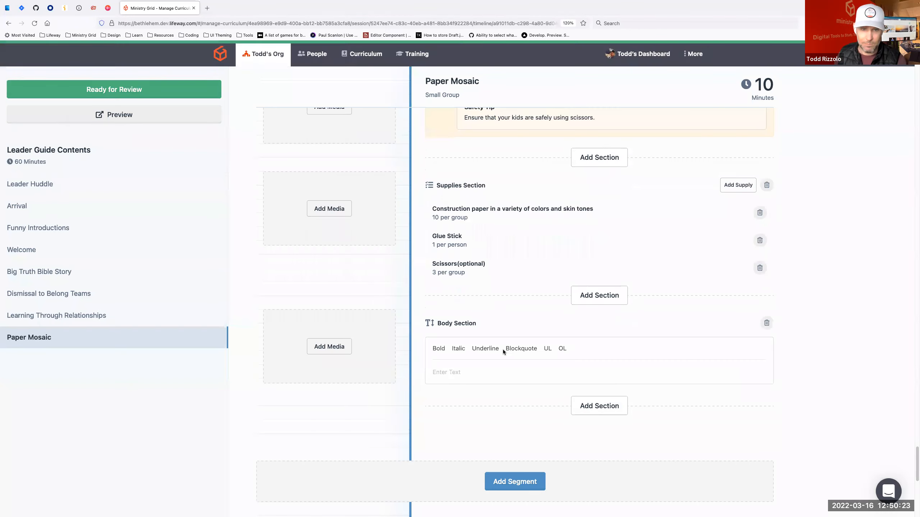
Enter the bold heading "Preparation" and the plain line "Cut apart small pieces of construction paper in various sizes and shapes like confetti."
click(447, 373)
click(439, 349)
text(Preparation)
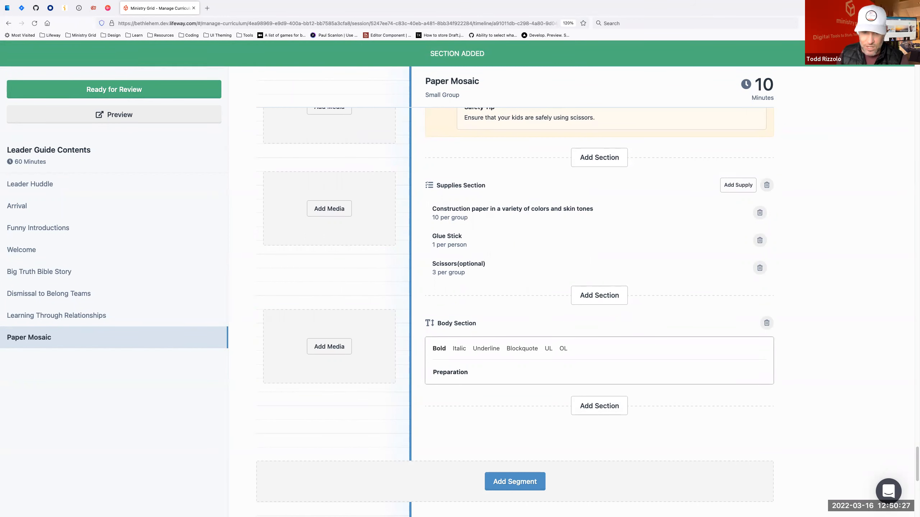
key(Return)
click(444, 348)
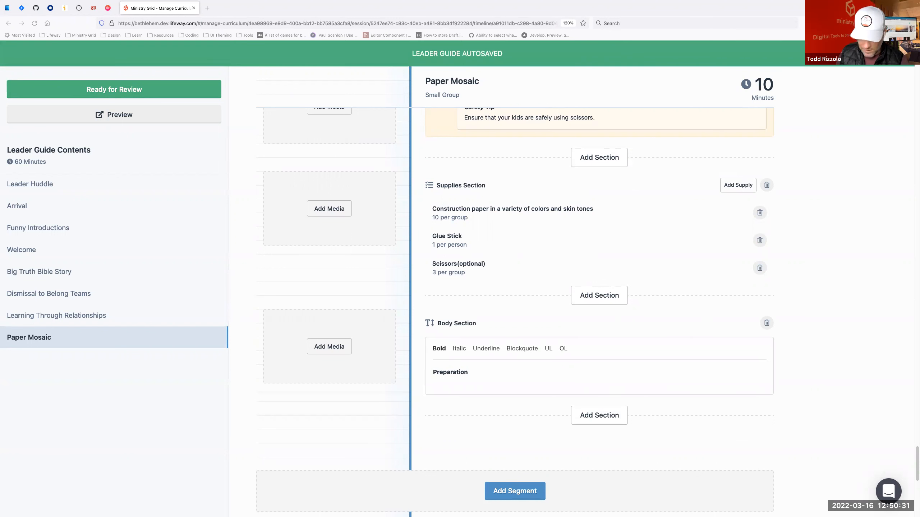
click(471, 378)
text(Cut apart small pieces of construction paper in various sizes and shapes like confetti.)
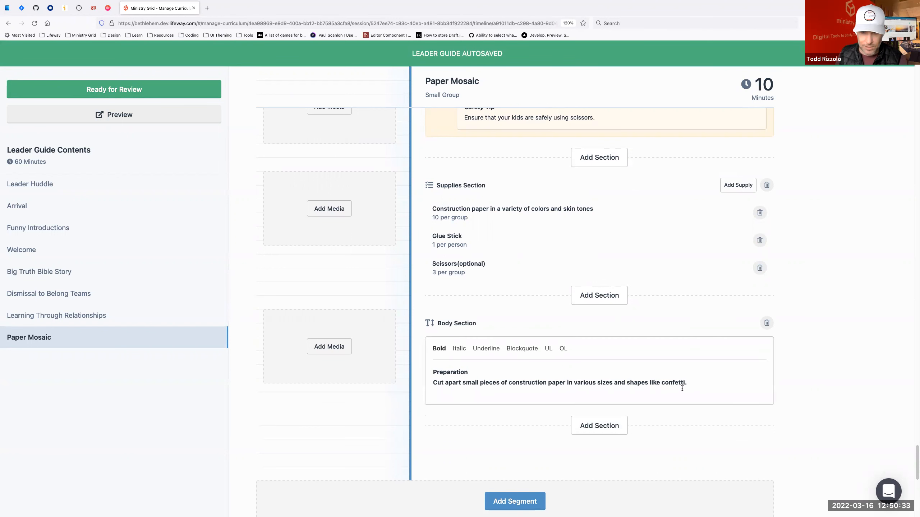
key(shift+Up)
key(shift+Up)
key(shift+Down)
click(436, 350)
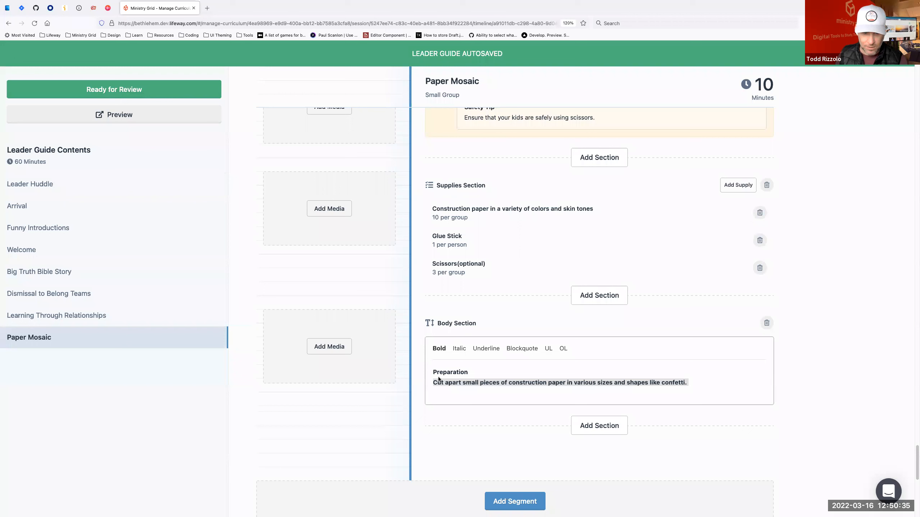
click(436, 399)
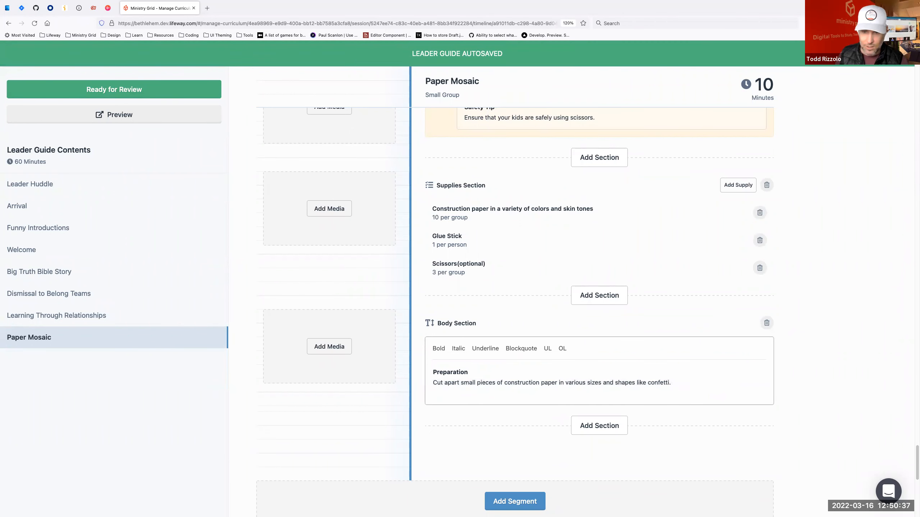
Add a Script section below the preparation text, running from "What have we been learning about today?" to "God knows each and every one of us."
scroll(615, 315, down, 3)
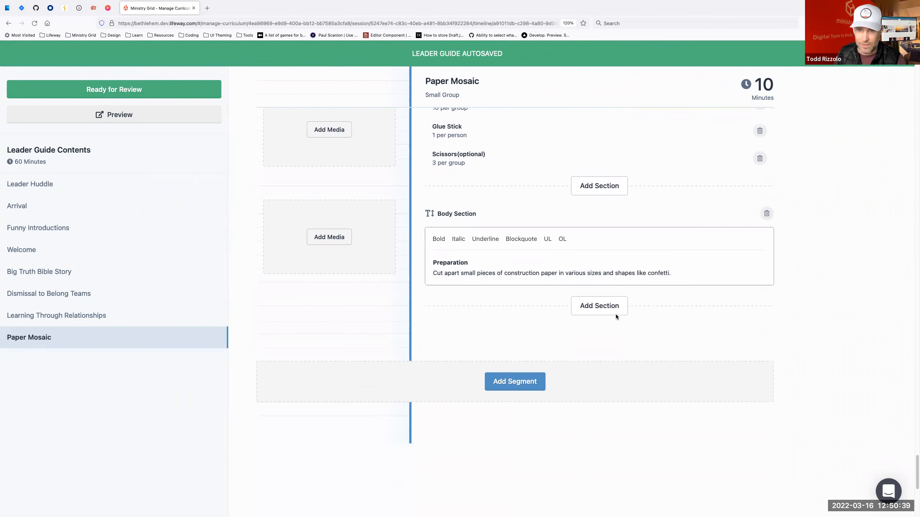
click(614, 311)
click(386, 246)
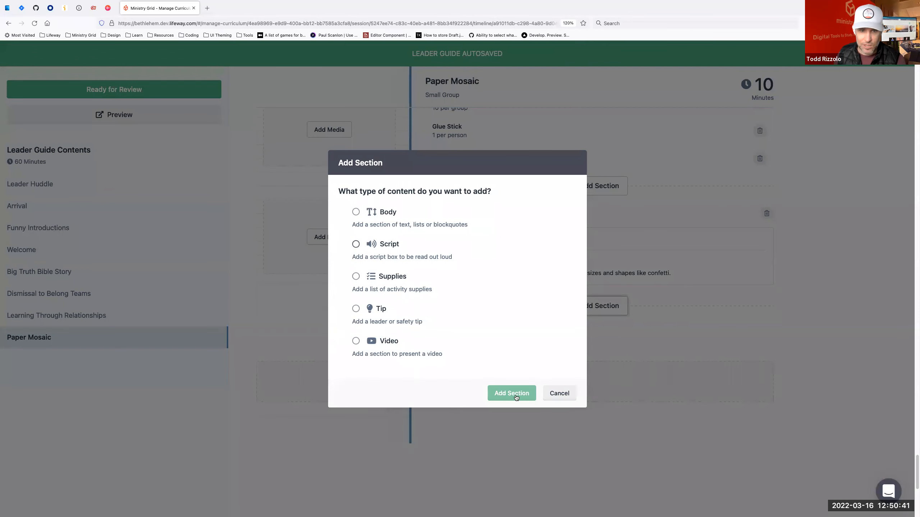
click(511, 394)
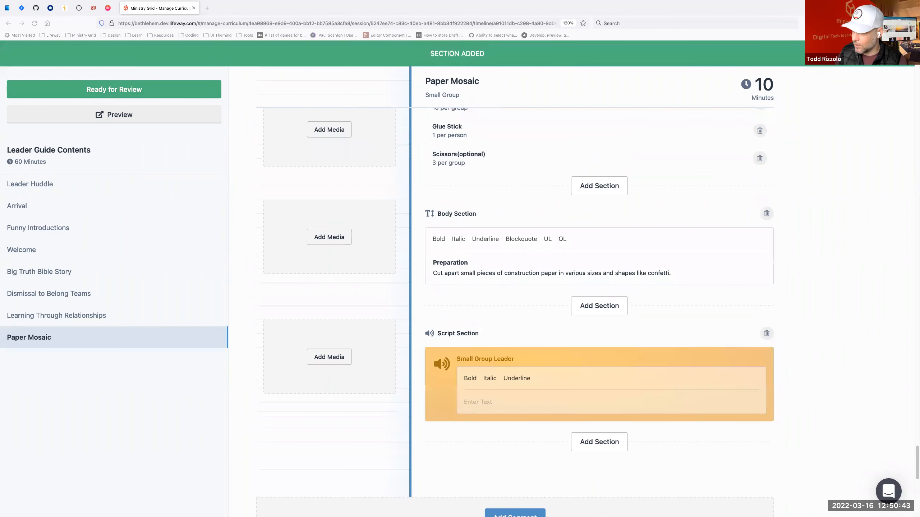
click(478, 407)
text(What have we been learning about today? (I am known/Because God is personal, I am known) Great job! God is a great big God, but He is also personal. This means that God knows each and every one of us.)
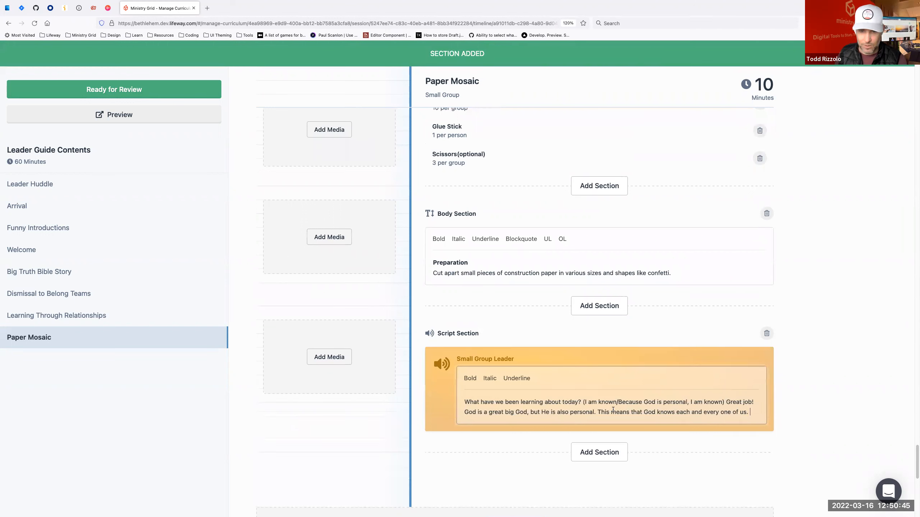
Add a Body section below the script and give it the bold heading "Instructions"
scroll(810, 410, down, 3)
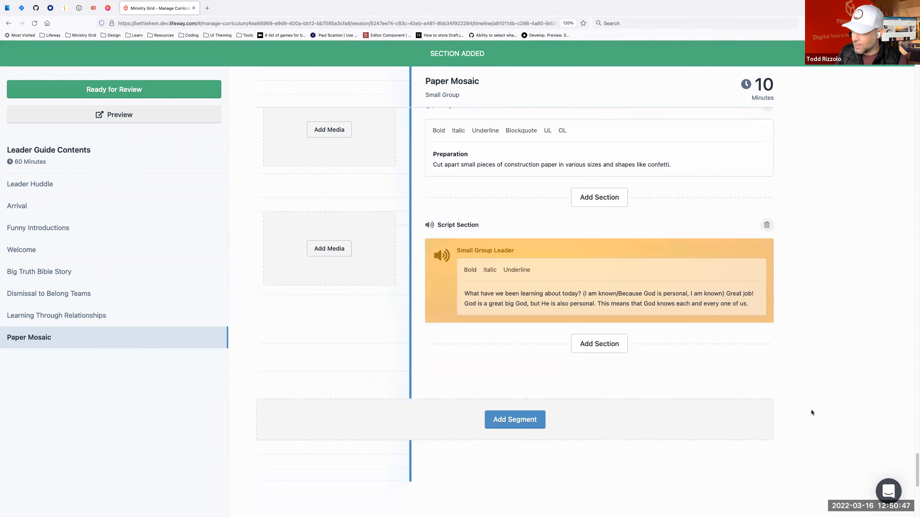
click(598, 347)
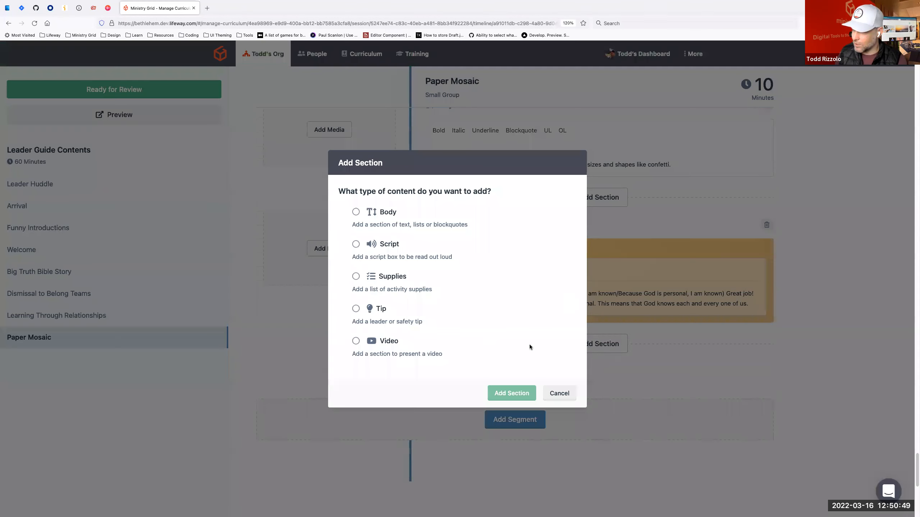
click(356, 212)
click(522, 399)
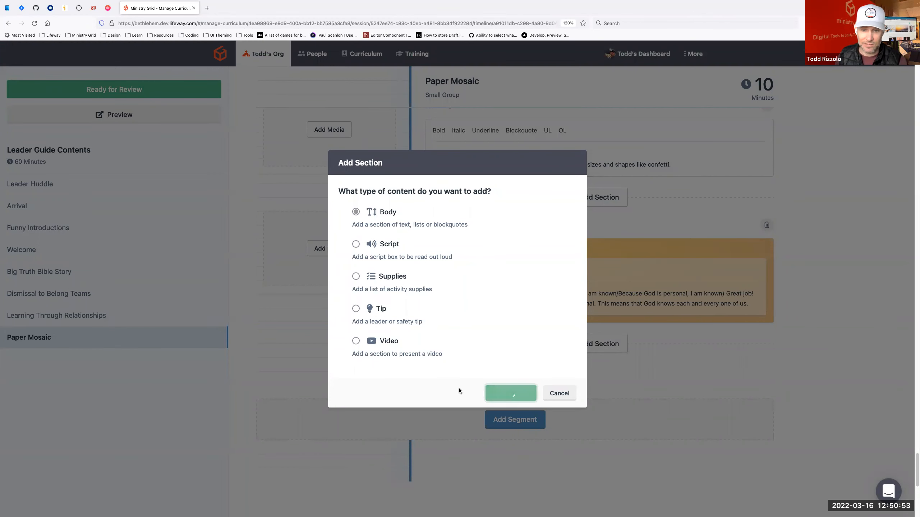
click(439, 398)
text(Instructions)
key(Return)
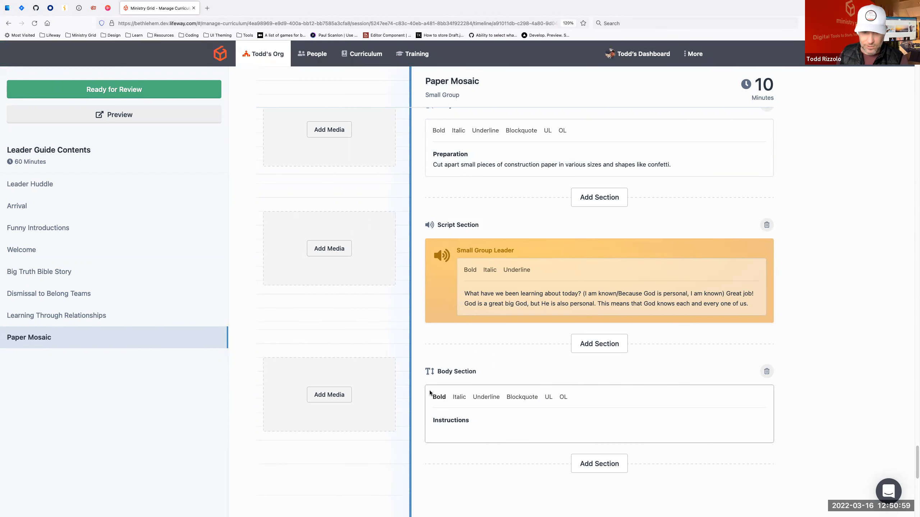
click(440, 399)
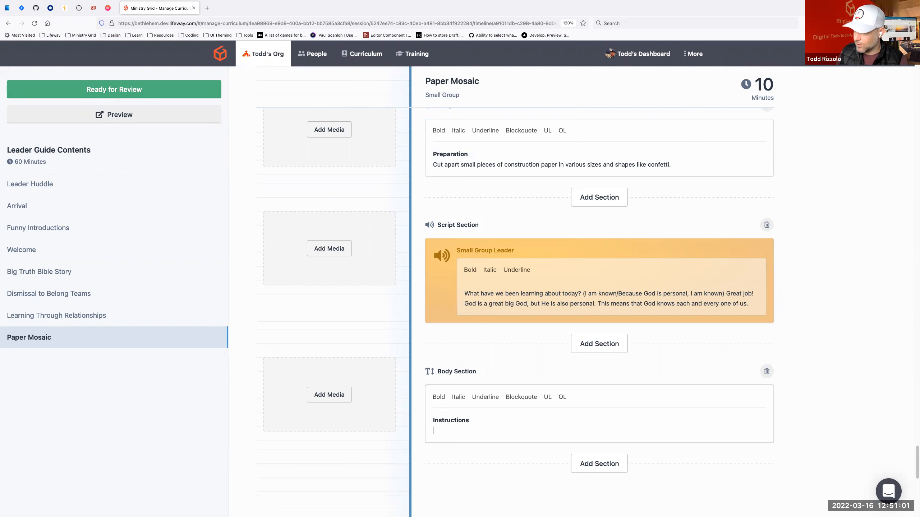
Enter the plain instructions paragraph running from "Lead kids to create a mosaic portrait of themselves" to "I am special to God."
click(447, 430)
text(Lead kids to create a mosaic portrait of themselves or a friend/family member. As they work, remind kids that every person is created unique and individual by God. Invite the group to share about their portraits and why they chose the colors and arrangements they did. Encourage kids to think about what their portrait can remind them is true about God and about people. (God knows me; God loves me; I am special to God.))
drag(729, 465, 433, 431)
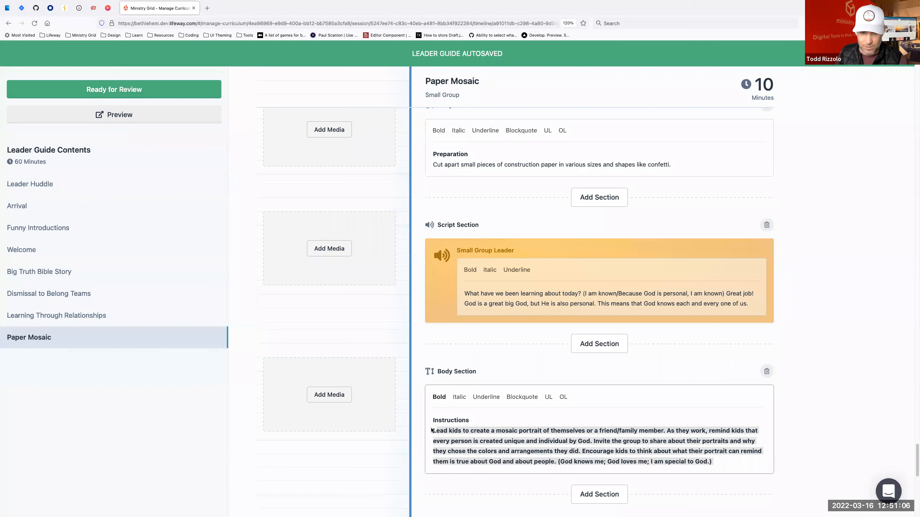
click(439, 398)
click(656, 459)
scroll(810, 395, down, 5)
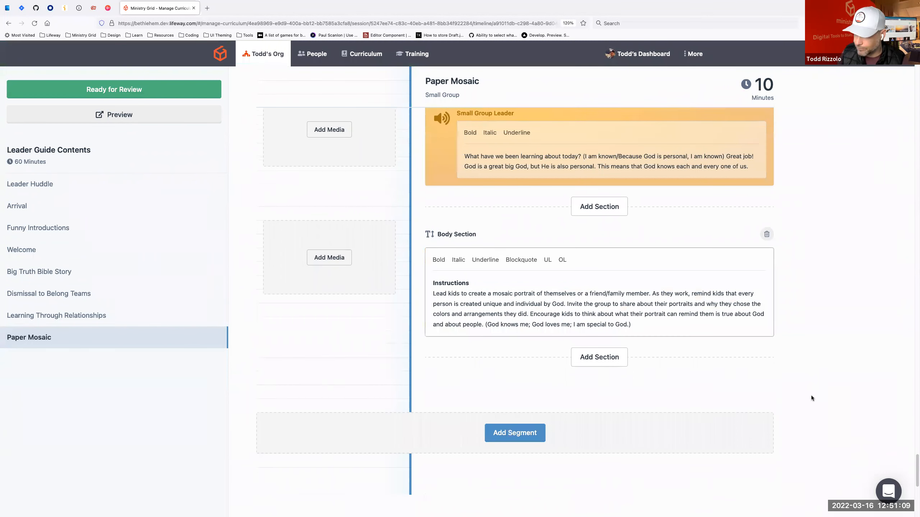
click(804, 344)
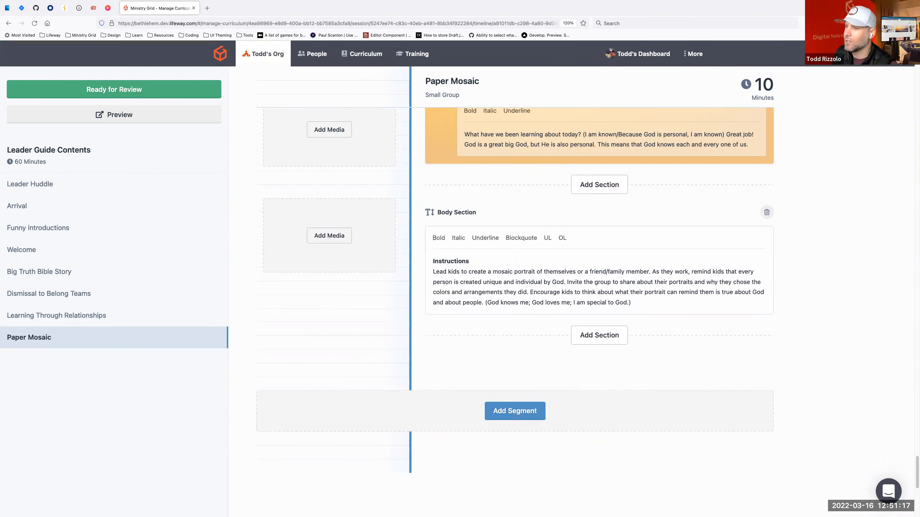
Add another Body section below the instructions and give it the bold heading "EVERYBODY SAY"
click(608, 343)
click(357, 212)
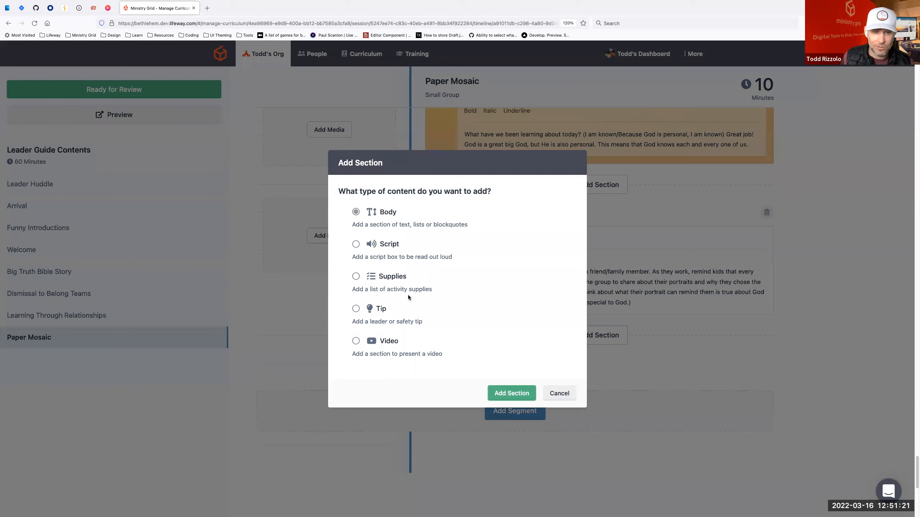
click(490, 391)
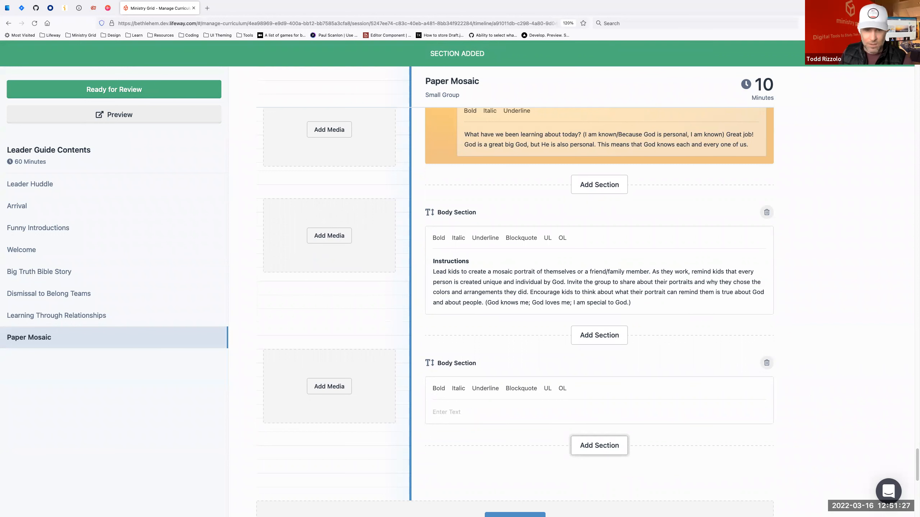
click(441, 411)
text(EVERYBODY SAY)
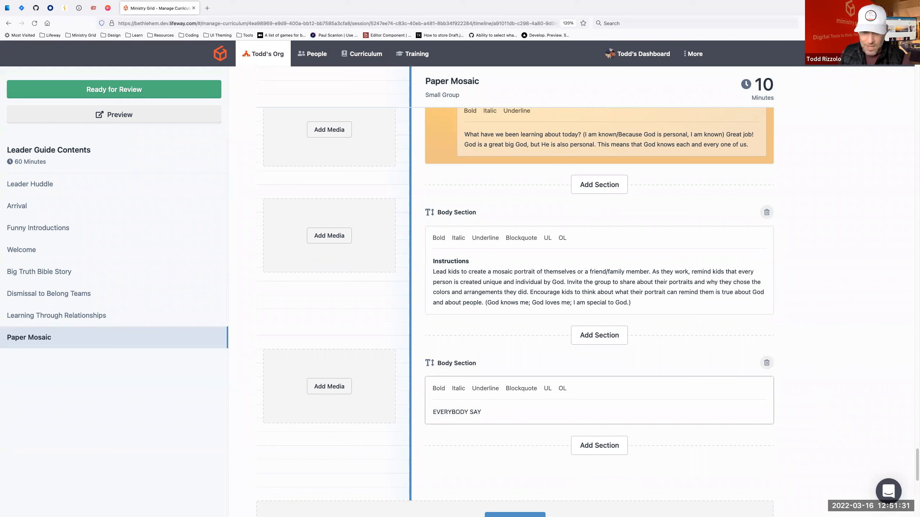
click(438, 390)
click(490, 415)
key(Return)
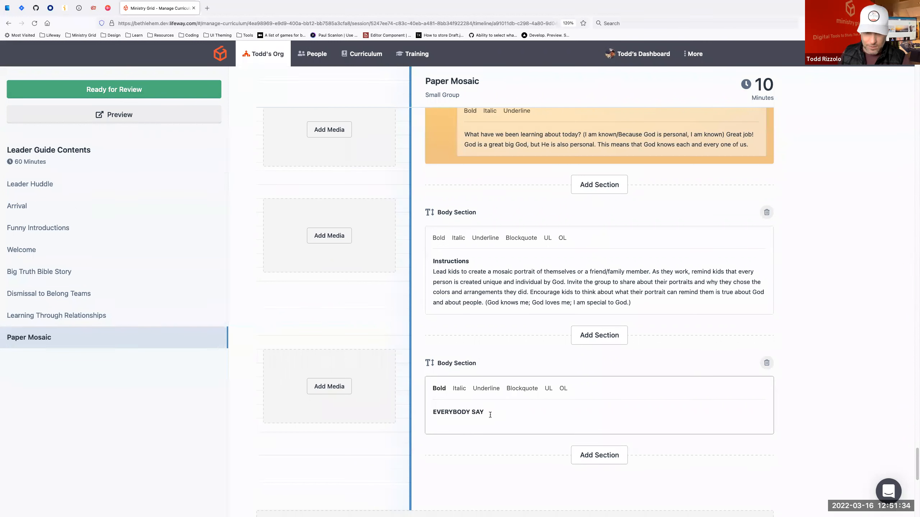
Add a blockquote under the heading with "God Knows Me", "God Loves Me" and "I am Special to God", each followed by its "Kids repeat" response
click(455, 390)
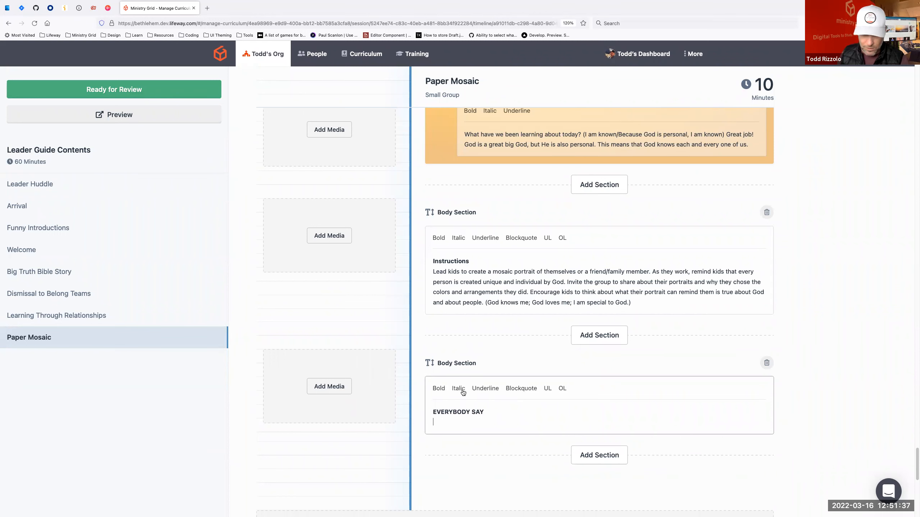
click(540, 392)
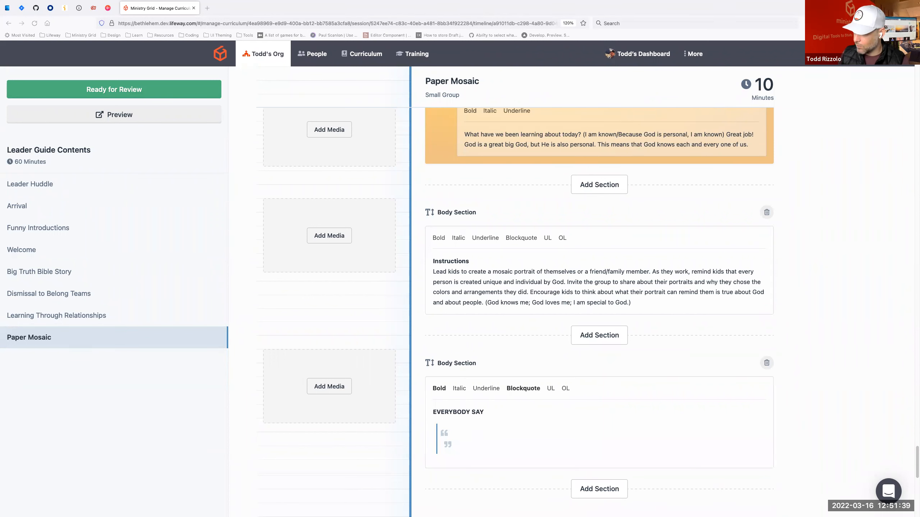
click(470, 443)
text(God Knows Me (Kids repeat "God Knows Me!") God Loves Me (Kids repeat "God Loves Me!") I am Special to God. (Kids repeat "I am Special to God!"))
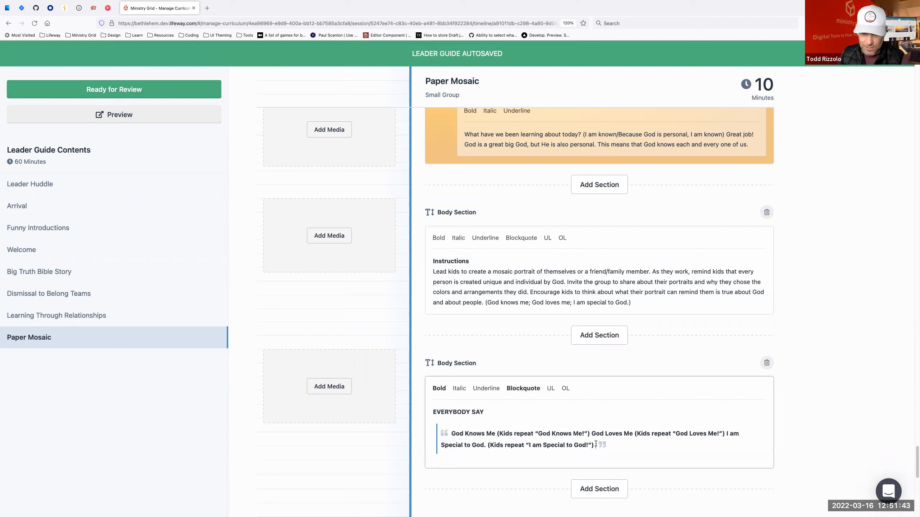
Remove the bold formatting from the blockquote text under "EVERYBODY SAY" in the Paper Mosaic segment
drag(596, 444, 446, 439)
click(442, 390)
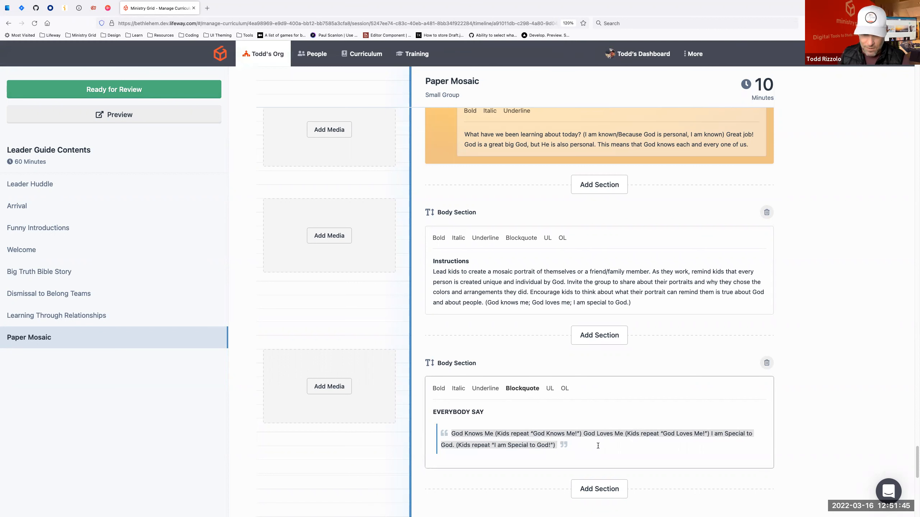
click(598, 446)
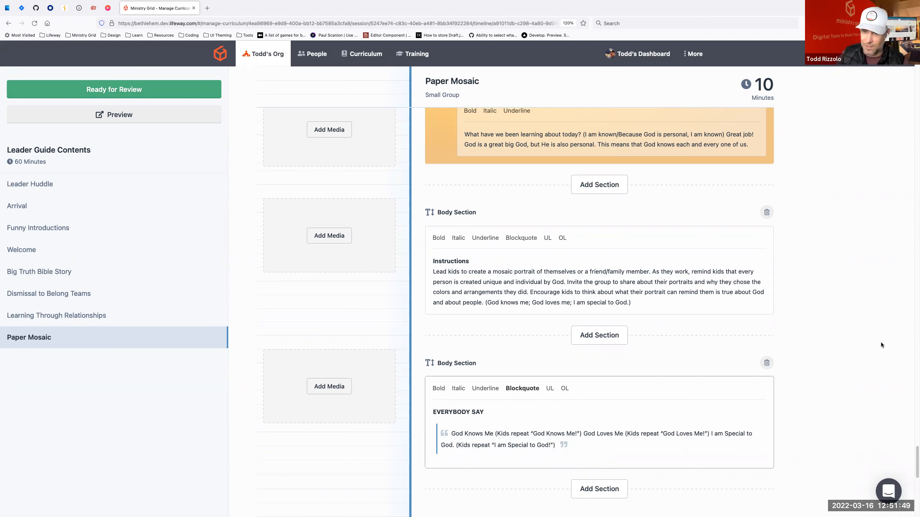
Open the leader guide preview and examine the Leader Huddle, Arrival, Funny Introductions and Welcome segments
scroll(825, 338, down, 4)
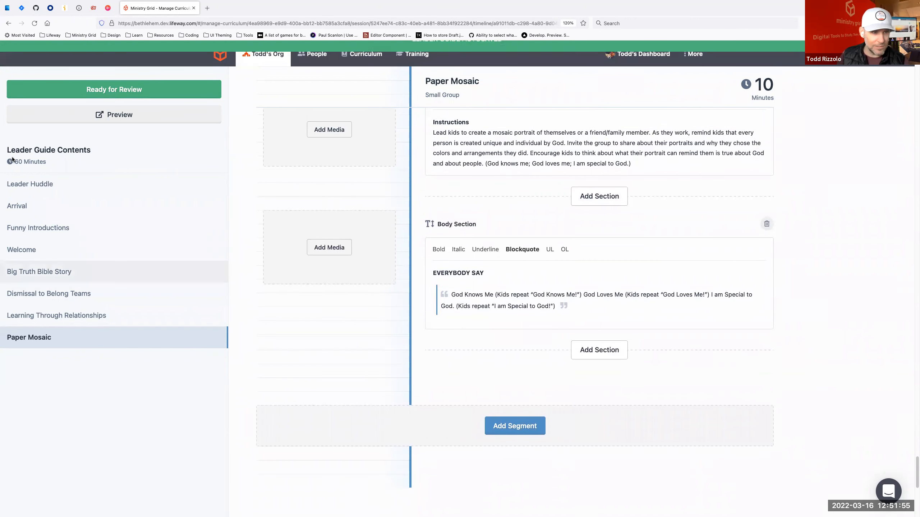
click(53, 183)
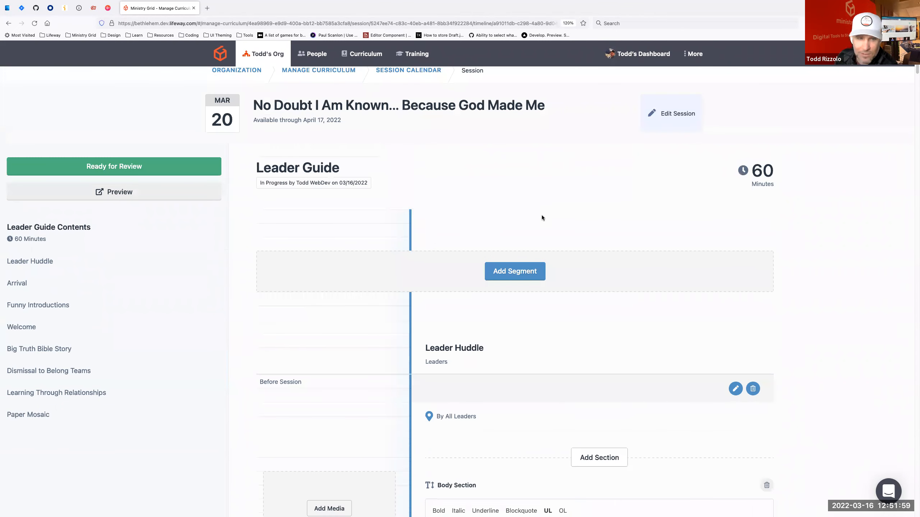
click(131, 199)
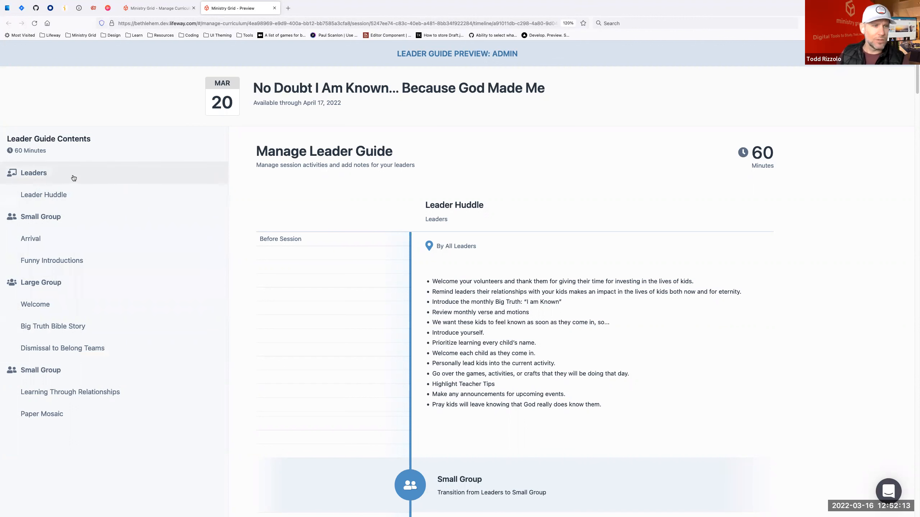
scroll(496, 231, down, 3)
scroll(496, 233, down, 3)
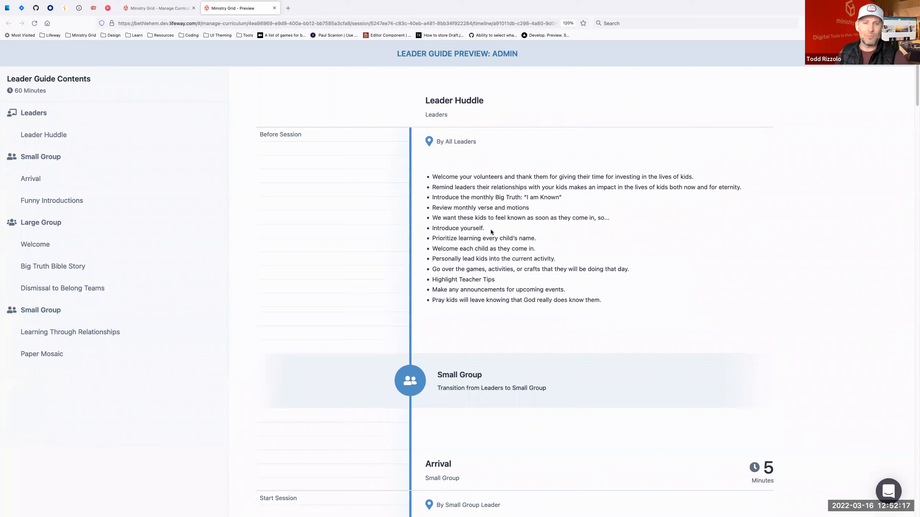
scroll(497, 236, down, 9)
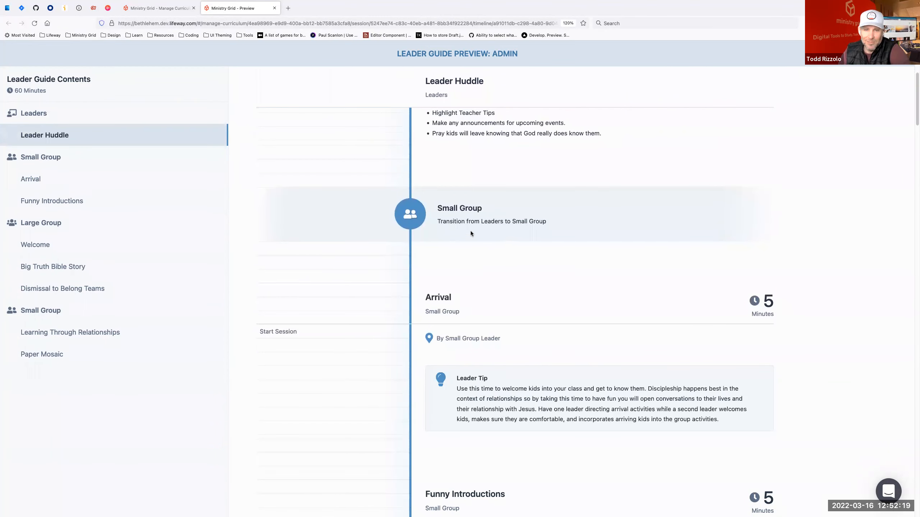
scroll(551, 301, down, 15)
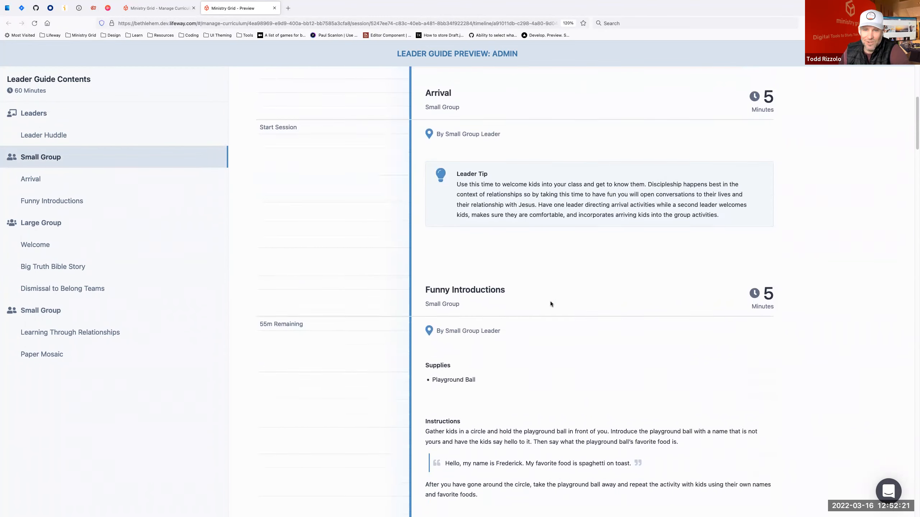
scroll(551, 301, down, 5)
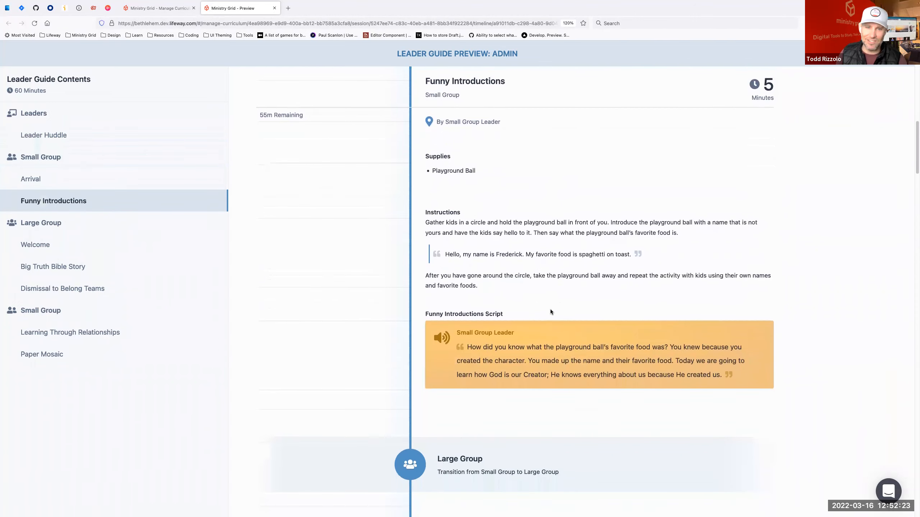
scroll(551, 339, down, 18)
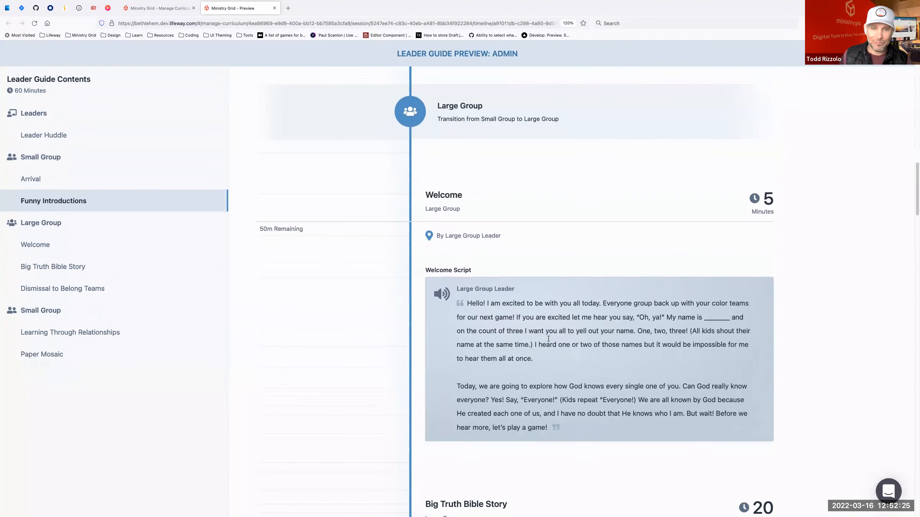
scroll(548, 339, down, 4)
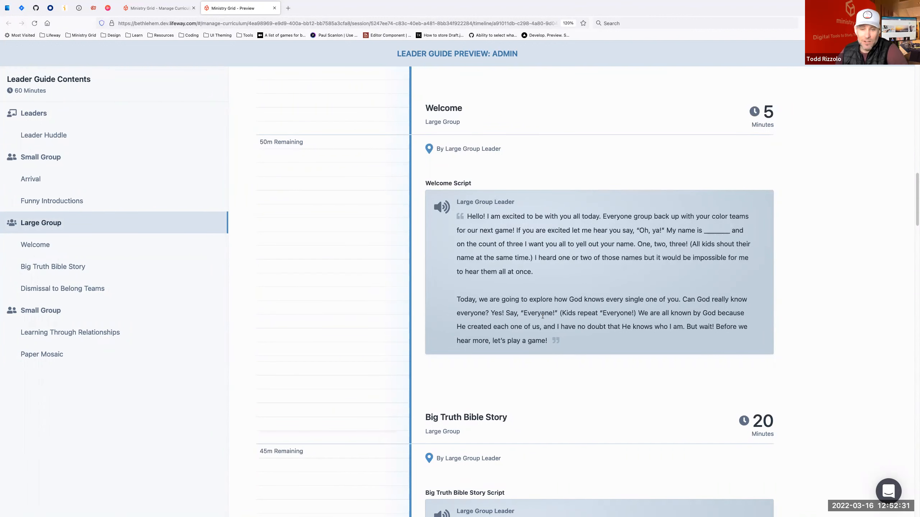
Examine the previewed segments from Big Truth Bible Story through Paper Mosaic, including scripts, group transitions, tips and supplies
scroll(542, 316, down, 17)
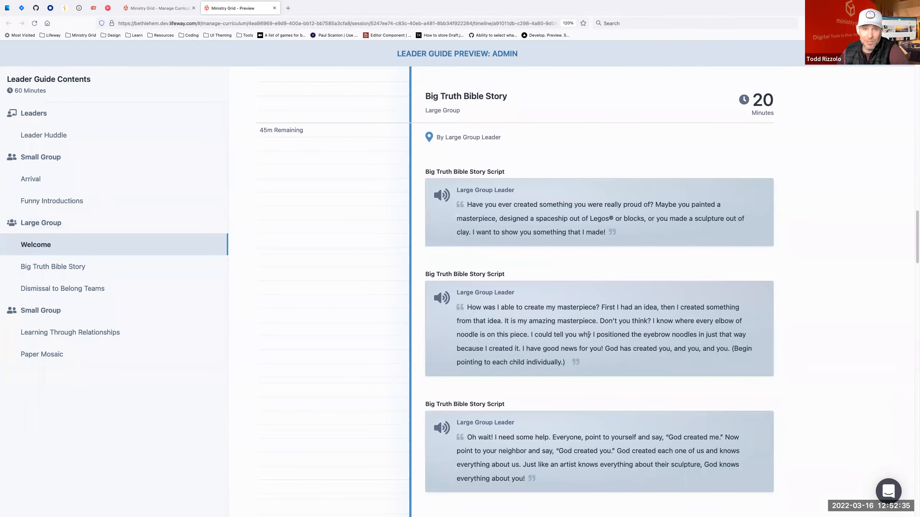
scroll(565, 339, down, 15)
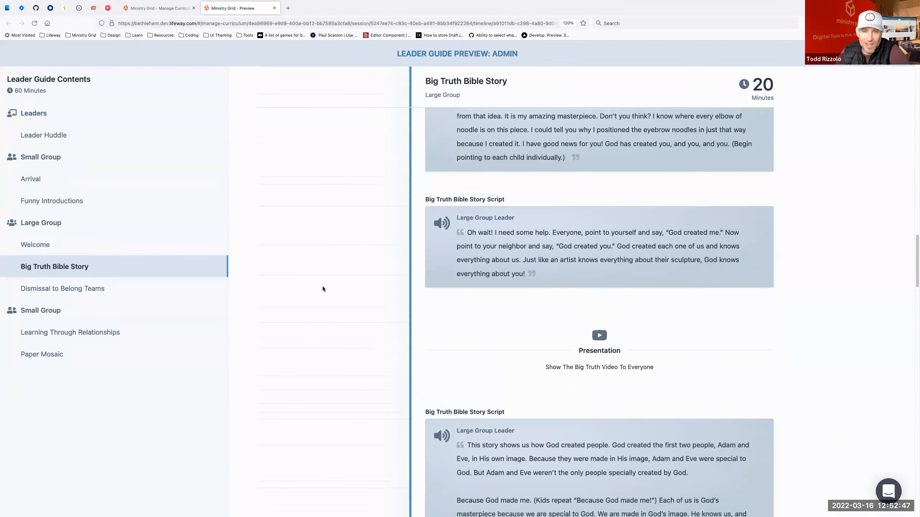
scroll(320, 287, down, 10)
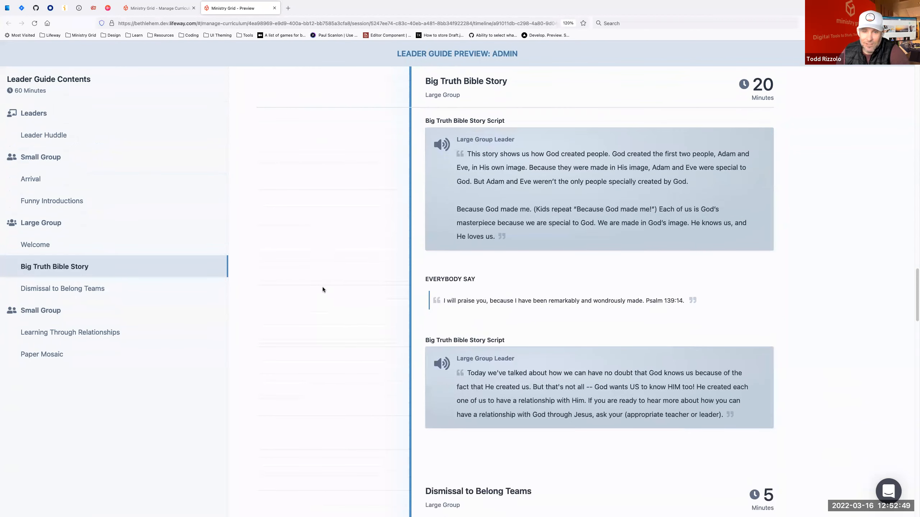
scroll(321, 287, down, 4)
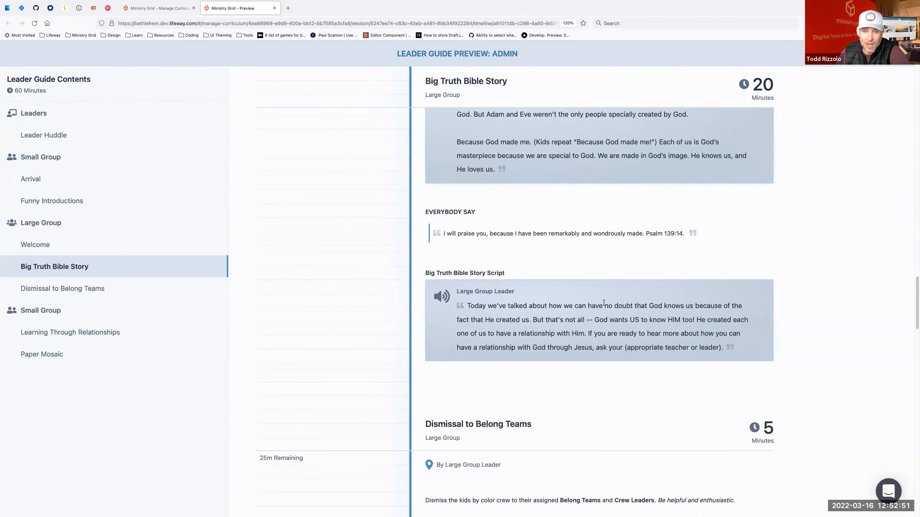
scroll(603, 302, down, 12)
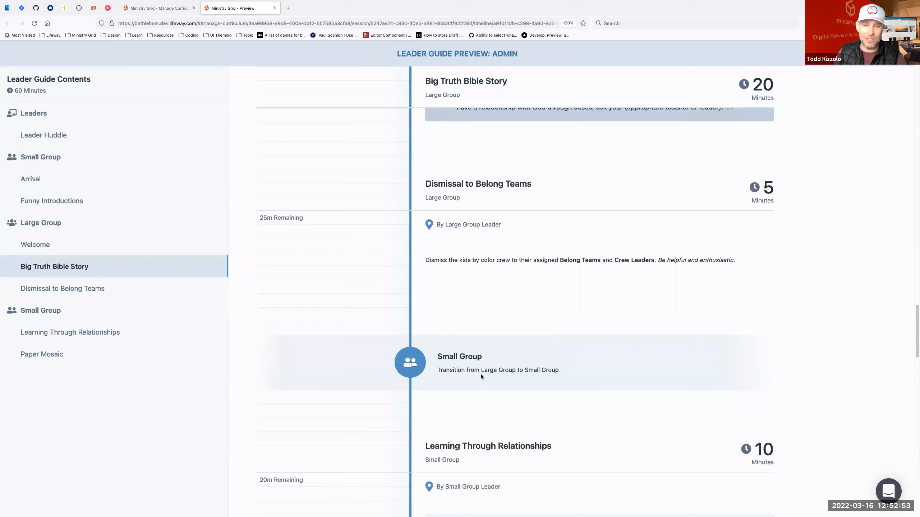
scroll(503, 373, down, 16)
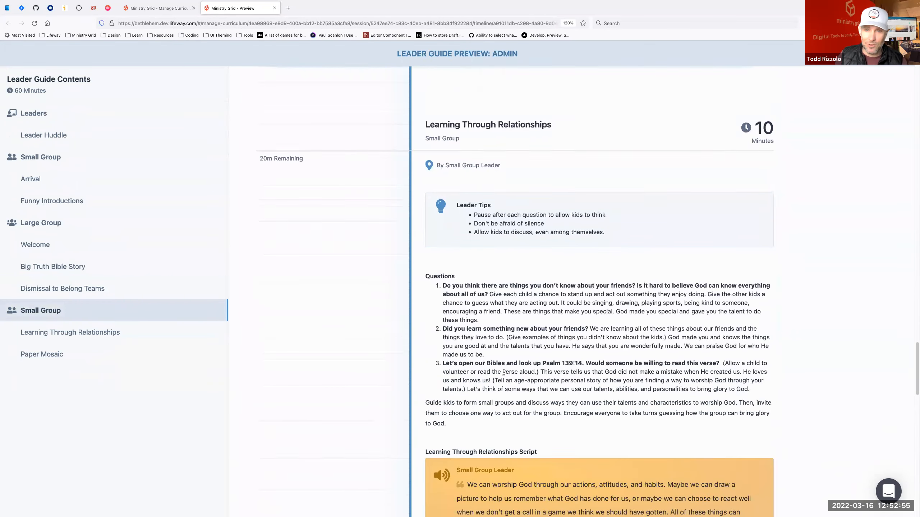
scroll(504, 372, down, 1)
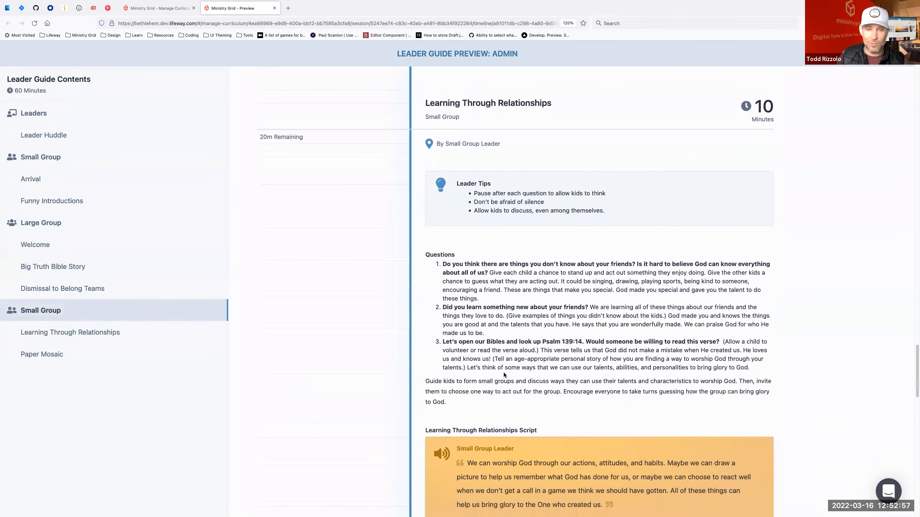
scroll(555, 317, down, 20)
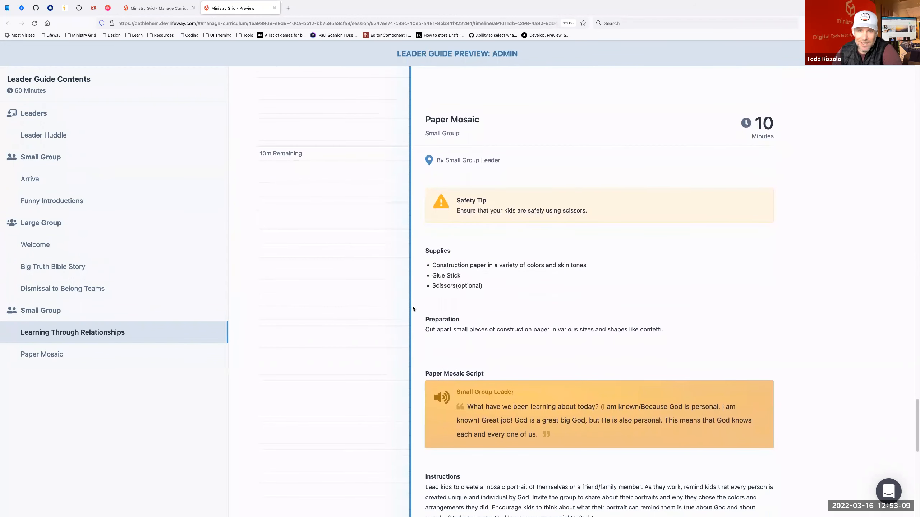
scroll(417, 314, down, 5)
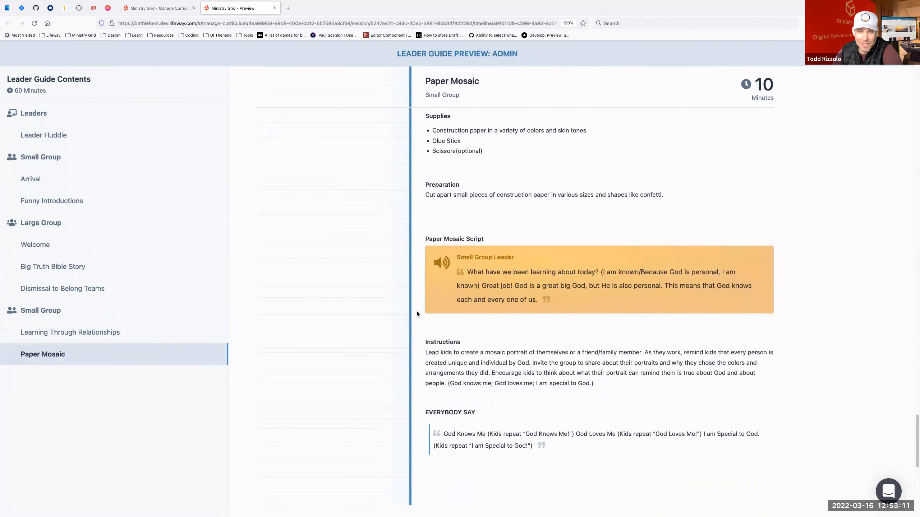
scroll(419, 359, down, 4)
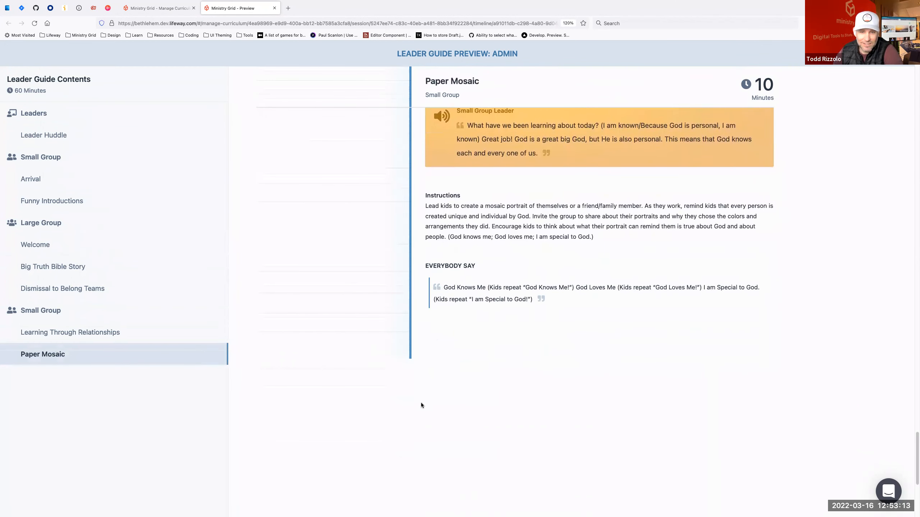
scroll(419, 403, up, 8)
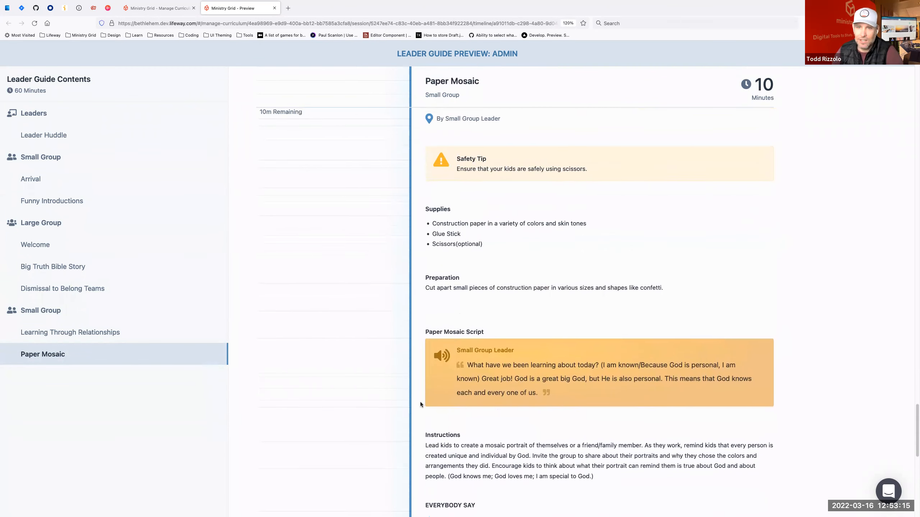
Close the preview and review the segments in the leader guide editor from Leader Huddle to Learning Through Relationships
click(274, 7)
scroll(289, 312, down, 20)
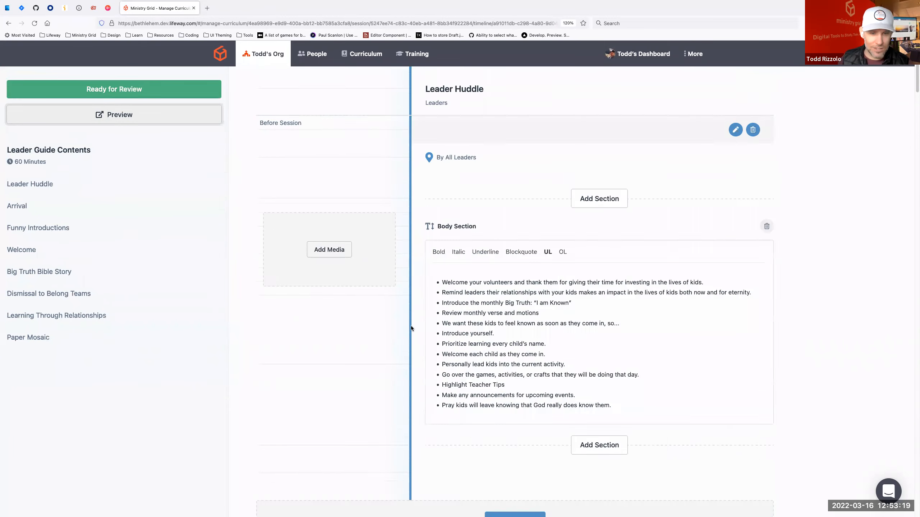
scroll(415, 330, up, 20)
scroll(415, 330, down, 15)
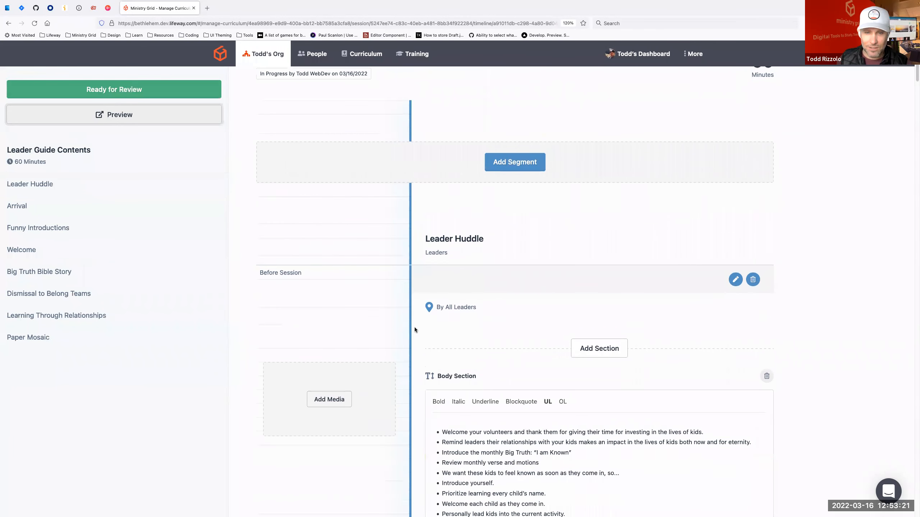
scroll(419, 332, down, 15)
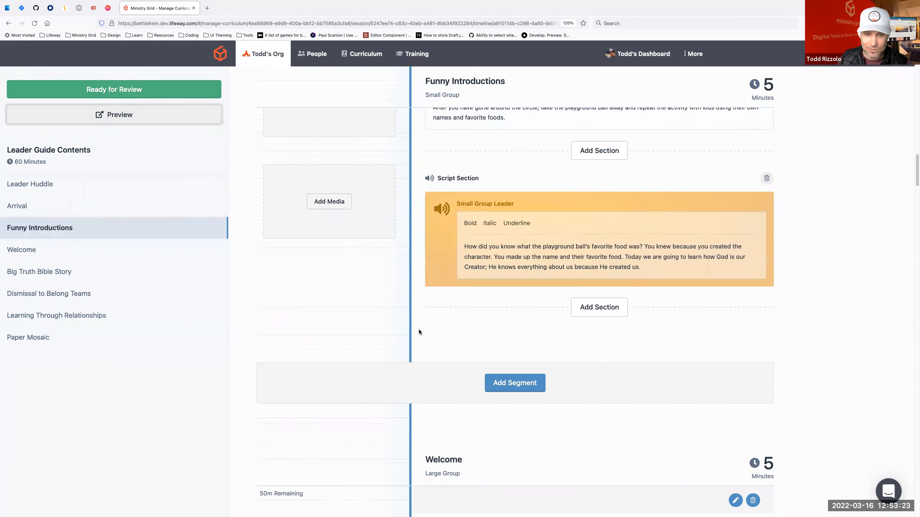
scroll(418, 332, up, 10)
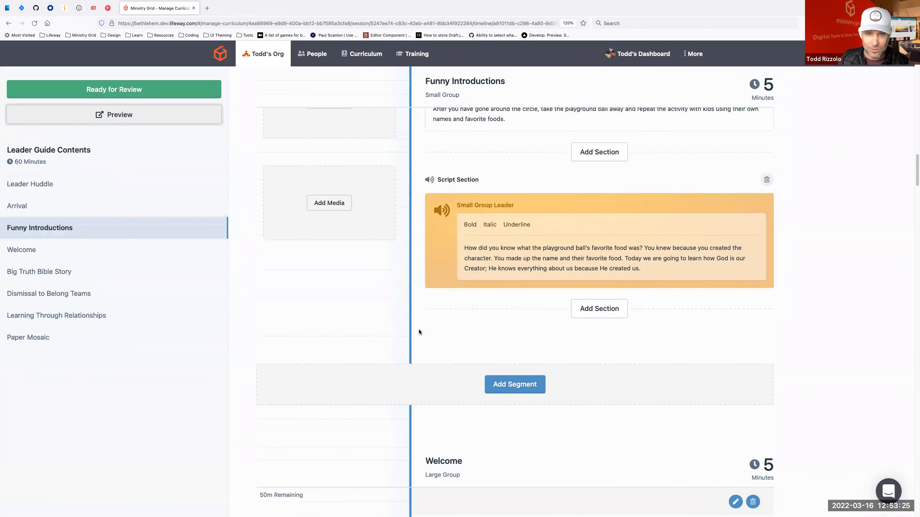
scroll(418, 332, up, 11)
scroll(419, 332, down, 5)
scroll(418, 331, down, 10)
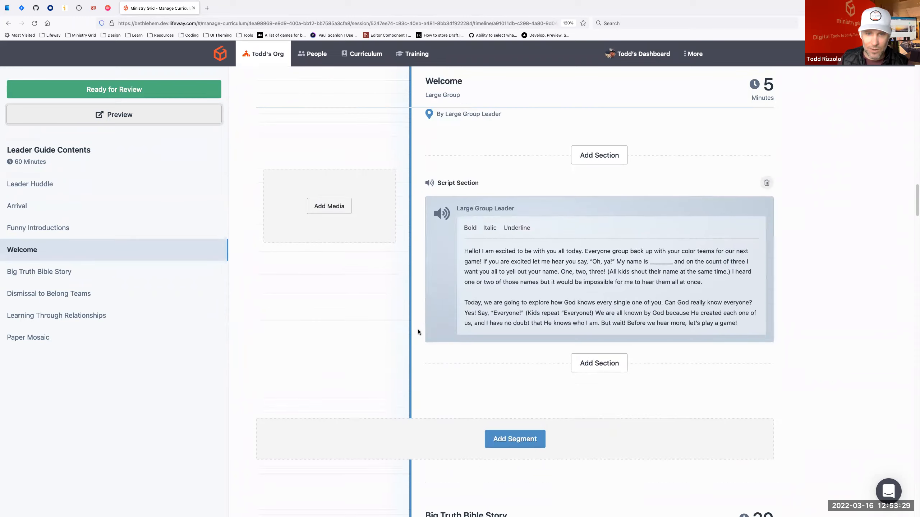
scroll(418, 330, down, 5)
scroll(419, 330, up, 10)
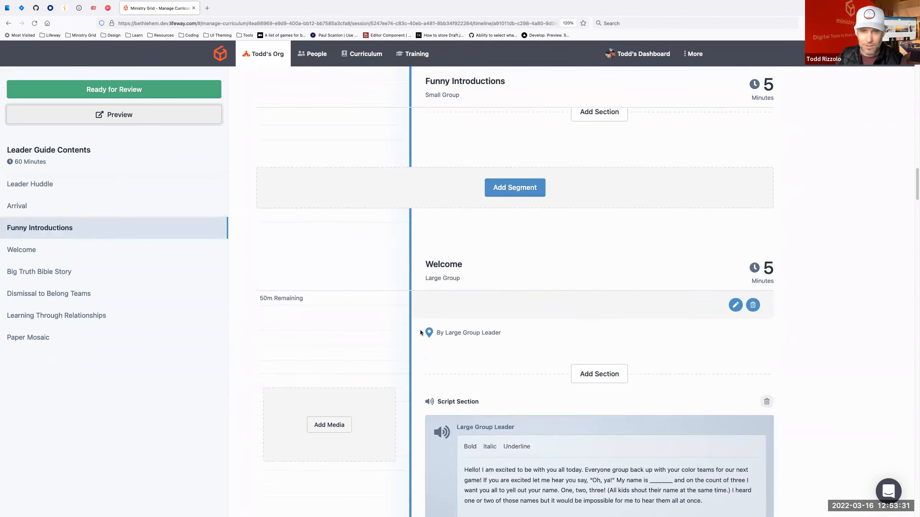
scroll(419, 330, down, 8)
scroll(419, 331, down, 15)
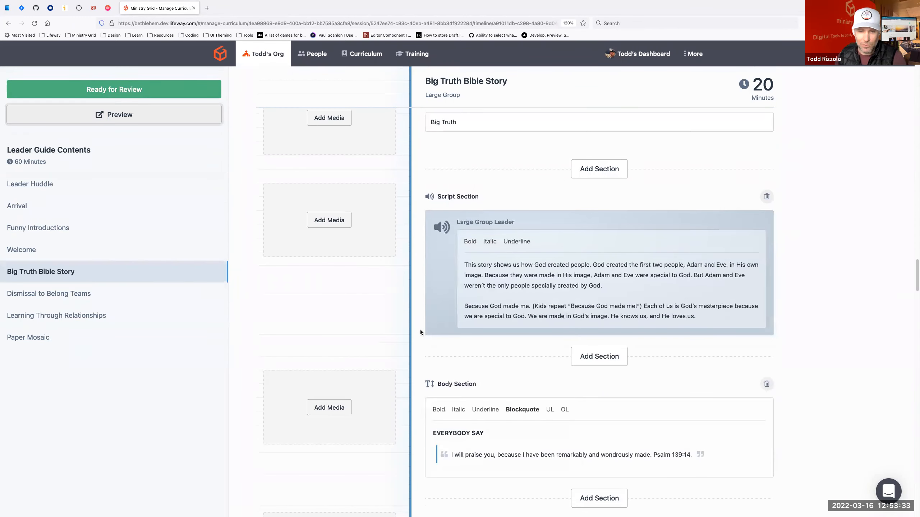
scroll(420, 330, down, 8)
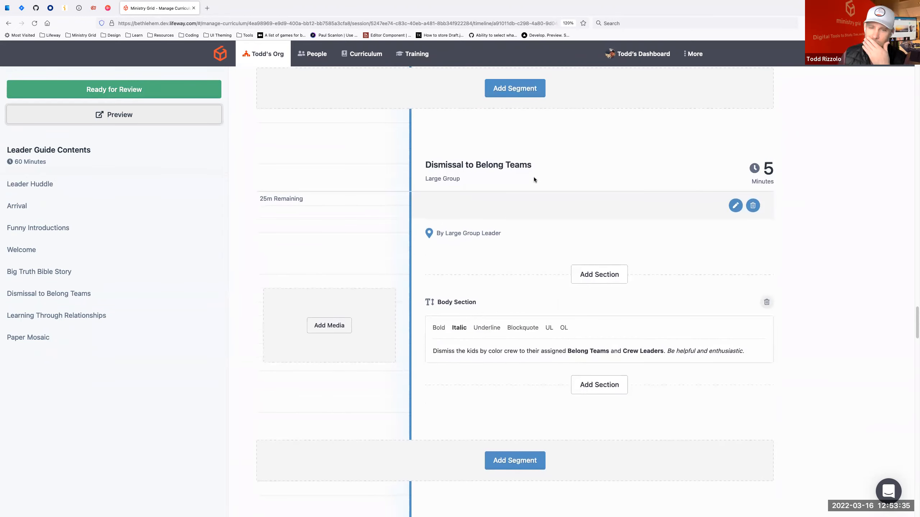
scroll(545, 292, down, 12)
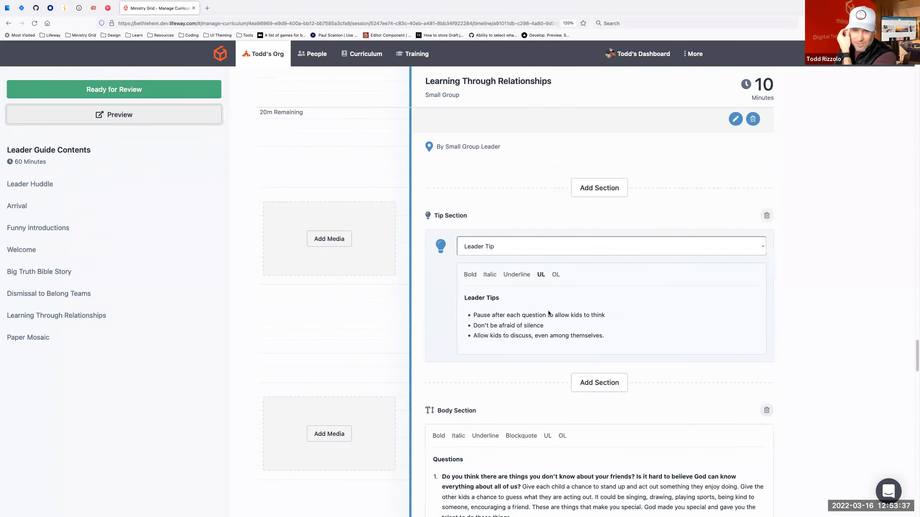
Add a 5-minute Small Group segment named "Dismiss The Kids" after Paper Mosaic, with Small Group Leader as leader and Craft as type
scroll(547, 312, down, 15)
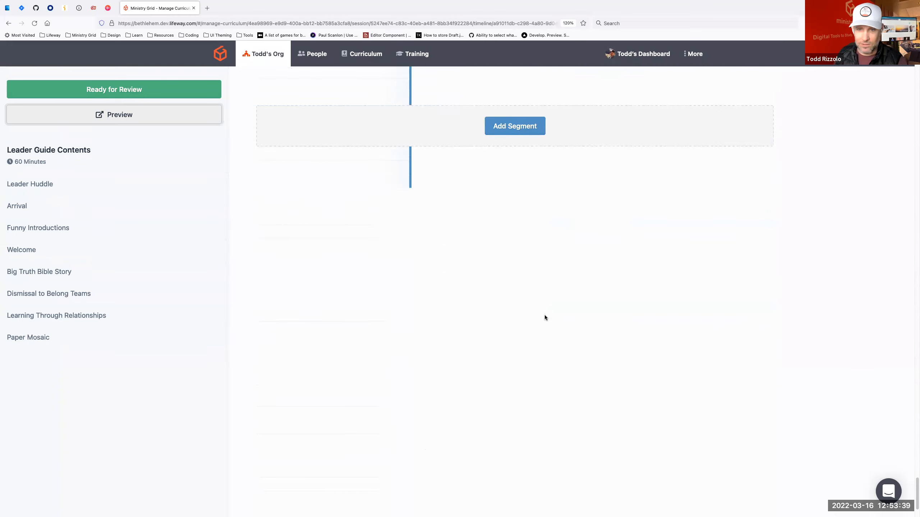
click(536, 313)
text(DISM)
key(BackSpace)
key(BackSpace)
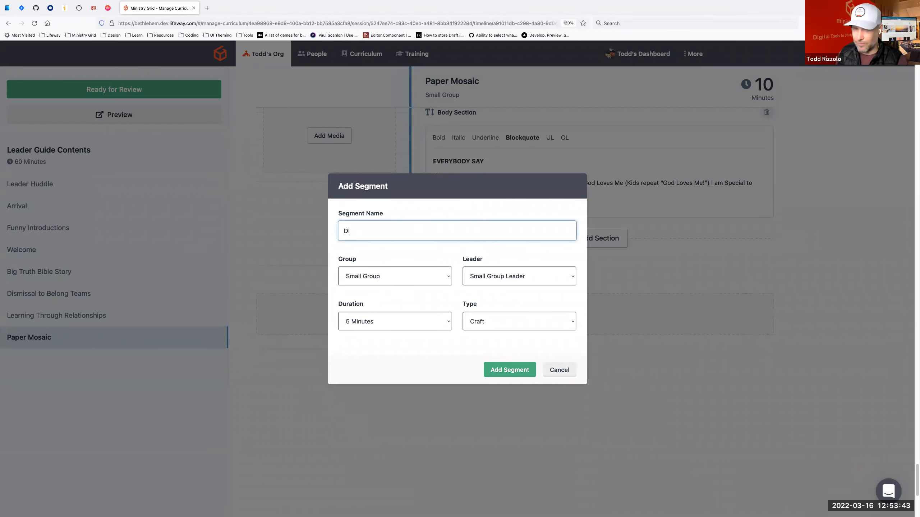
text(smiss)
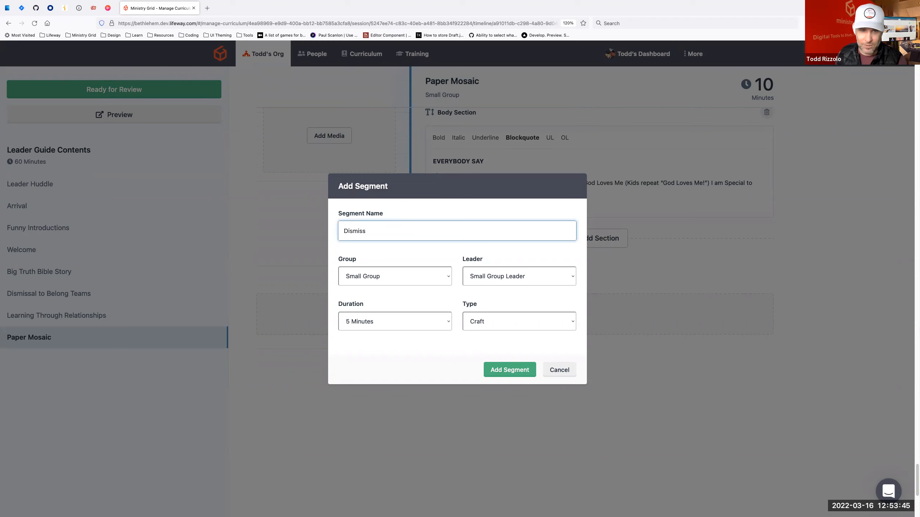
text( The Kids)
key(Tab)
key(Tab)
key(Tab)
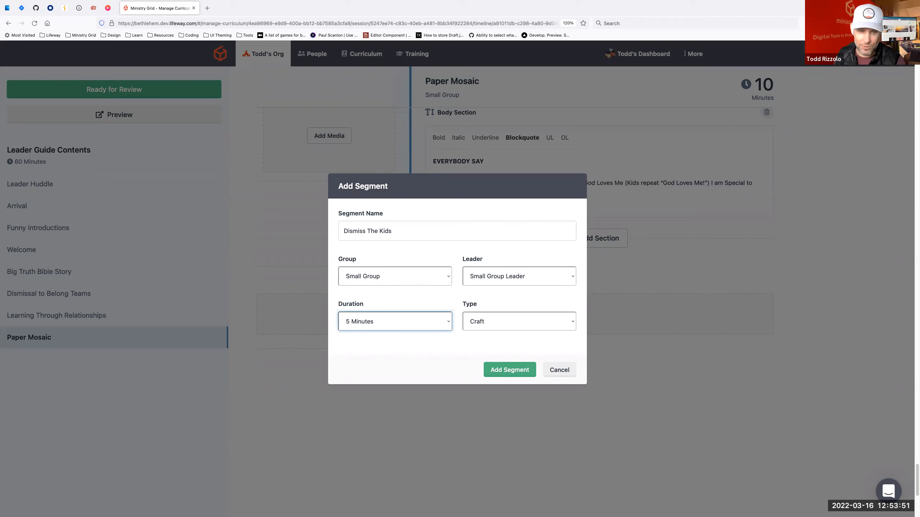
click(510, 371)
Add a Body section to the Dismiss The Kids segment reading "That's All. Dismiss the kids to their parents."
scroll(506, 324, up, 3)
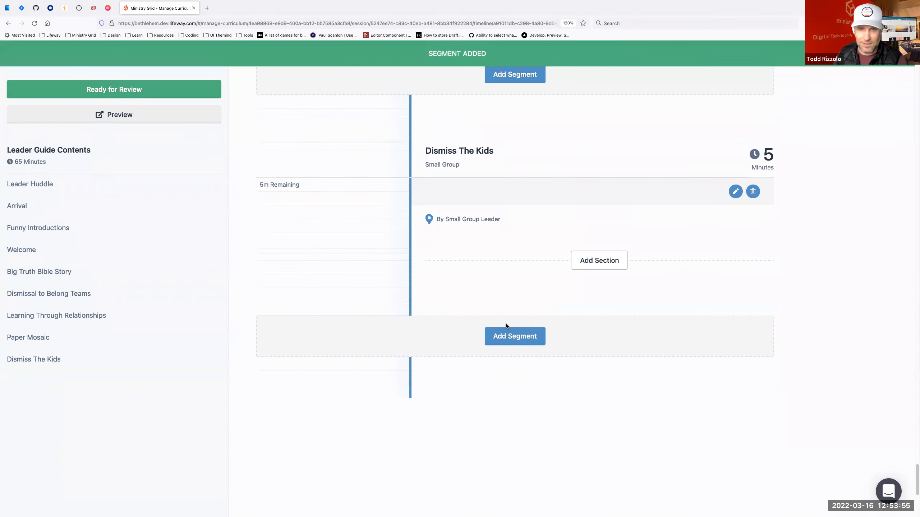
click(590, 310)
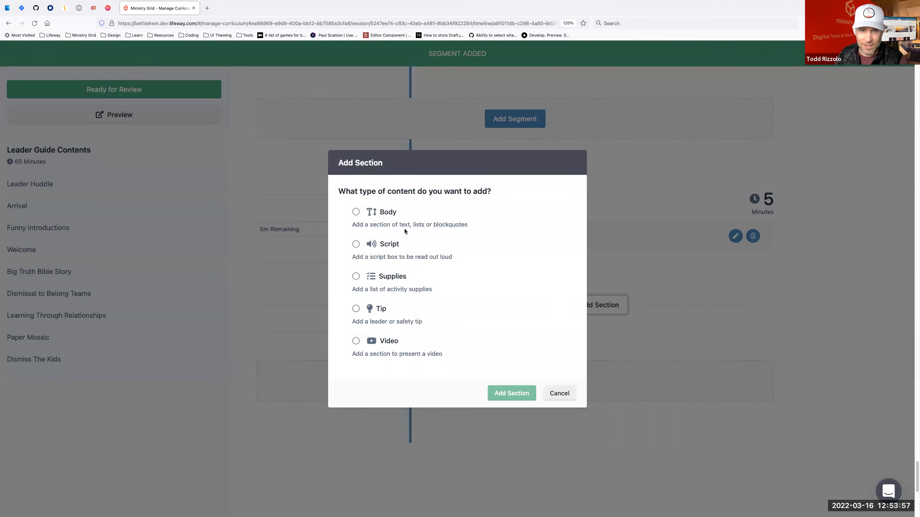
click(387, 213)
click(527, 395)
click(456, 382)
text(That's All)
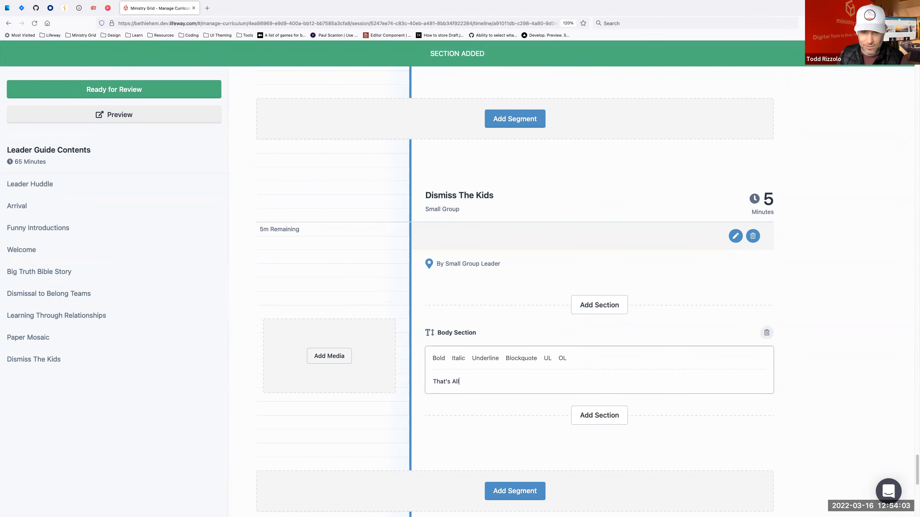
text(. Dismiss th)
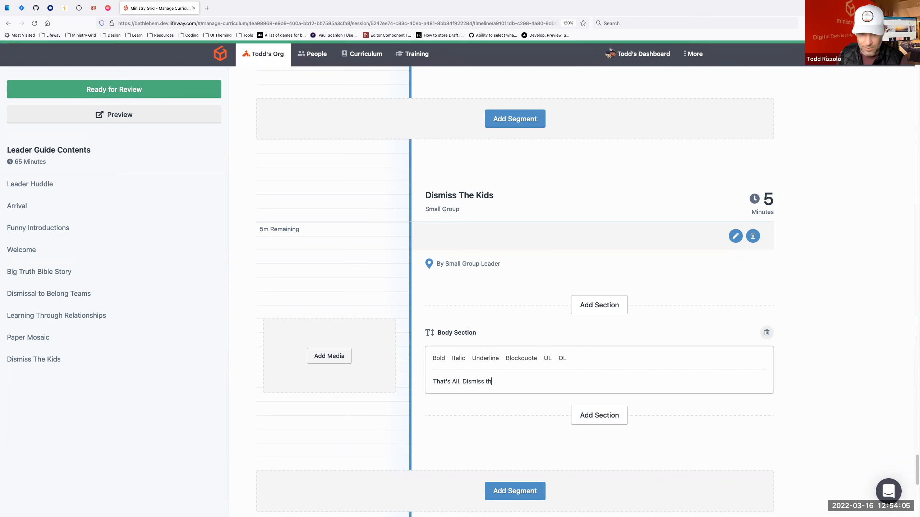
text(e kids to their parents.)
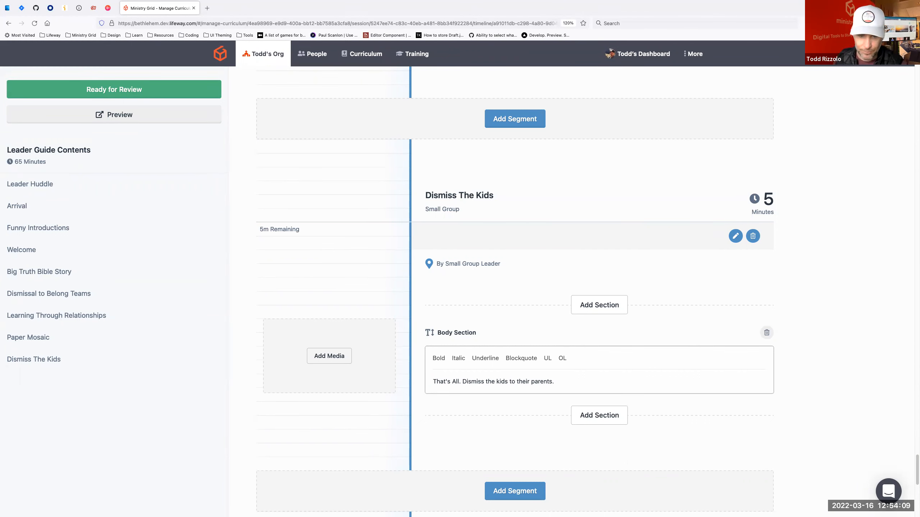
Change the opening words of the dismissal text to a bold "That's All!" and move the following sentence to a new line
click(460, 381)
key(BackSpace)
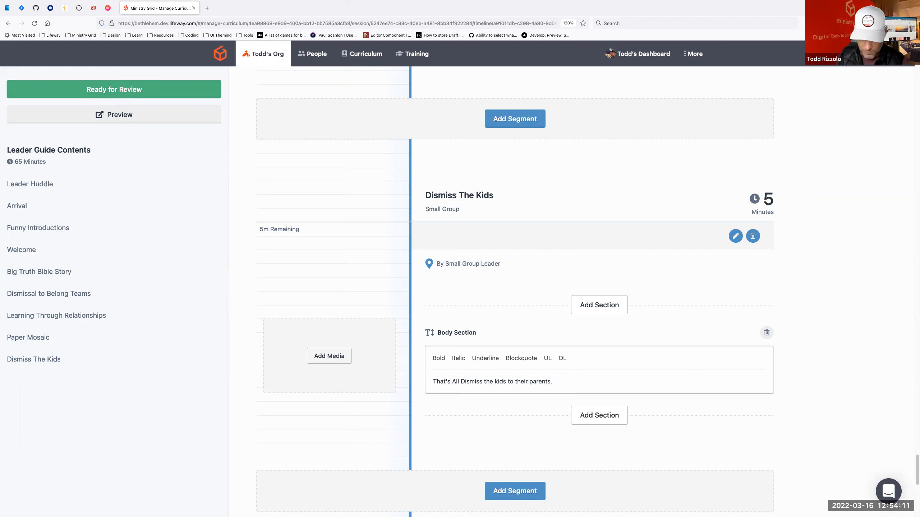
text(!)
drag(461, 381, 420, 383)
click(439, 358)
click(464, 381)
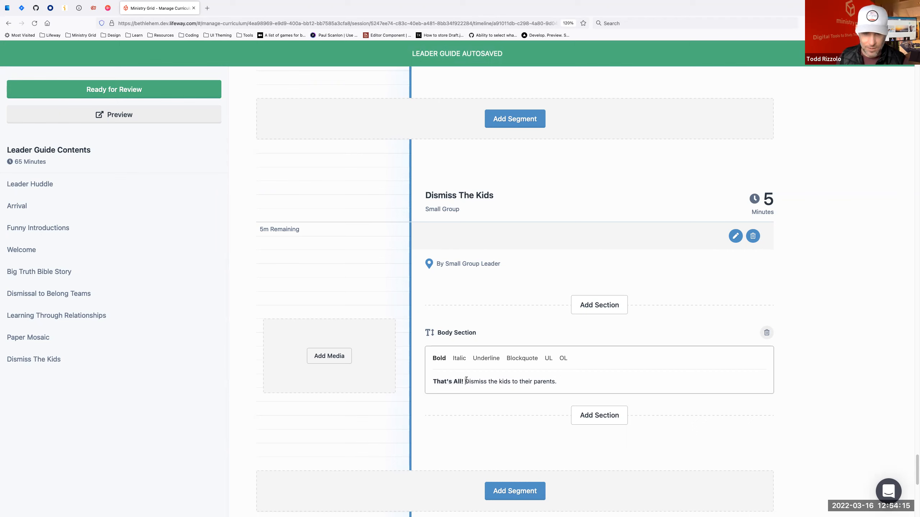
key(Return)
click(802, 404)
Review the leader guide segments from Paper Mosaic back up to Leader Huddle and the session header
scroll(275, 311, up, 3)
scroll(274, 313, up, 10)
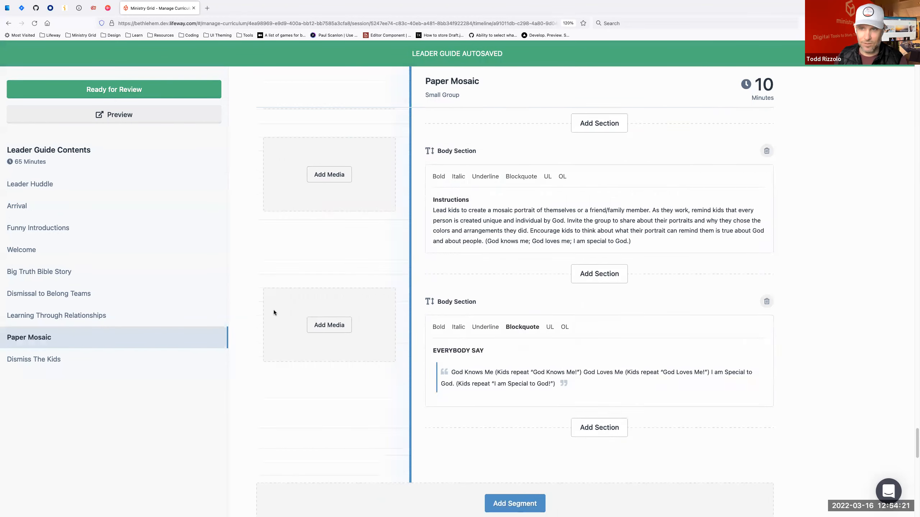
scroll(273, 312, up, 15)
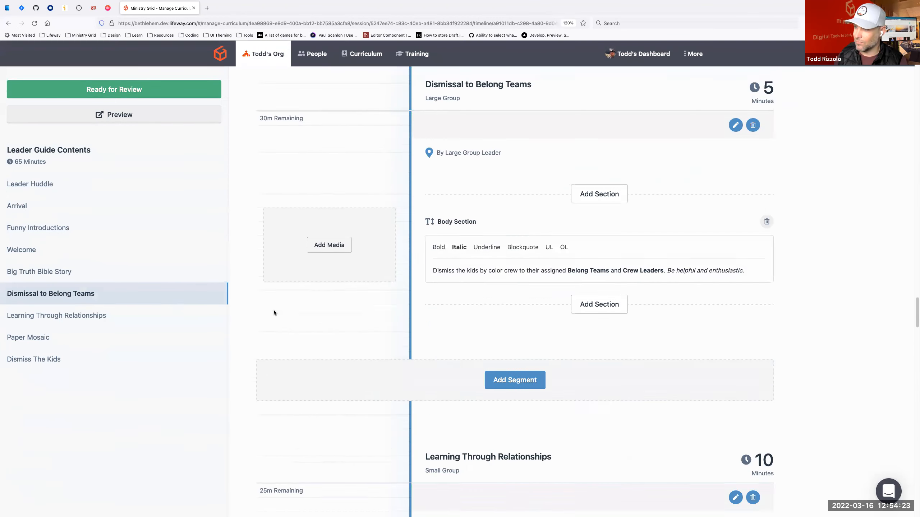
scroll(274, 311, up, 15)
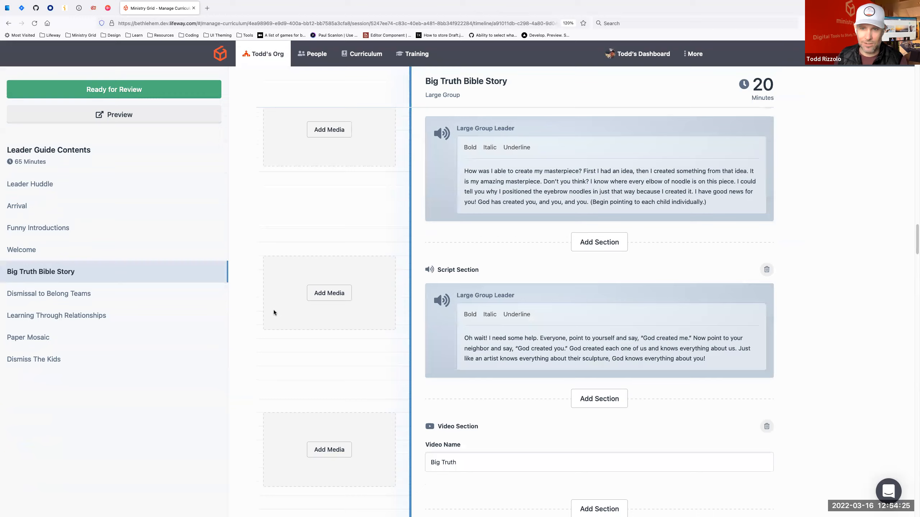
scroll(274, 312, up, 15)
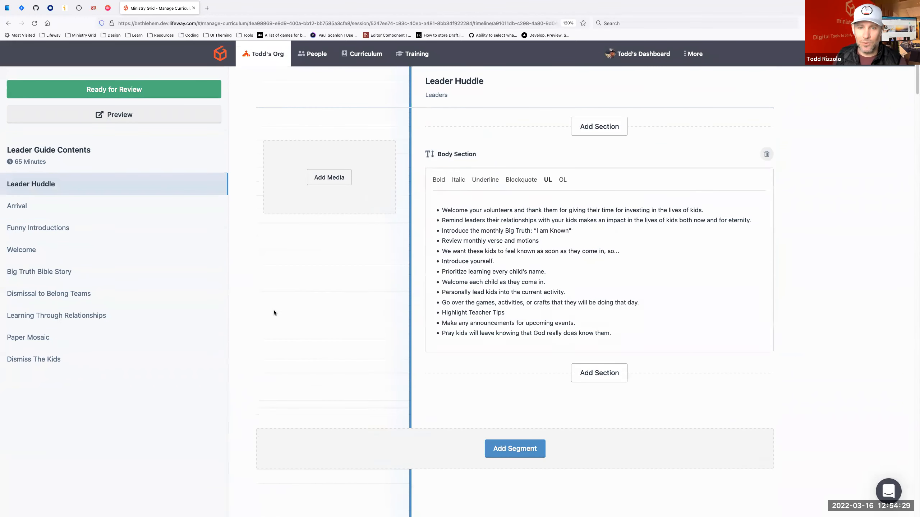
scroll(273, 312, up, 8)
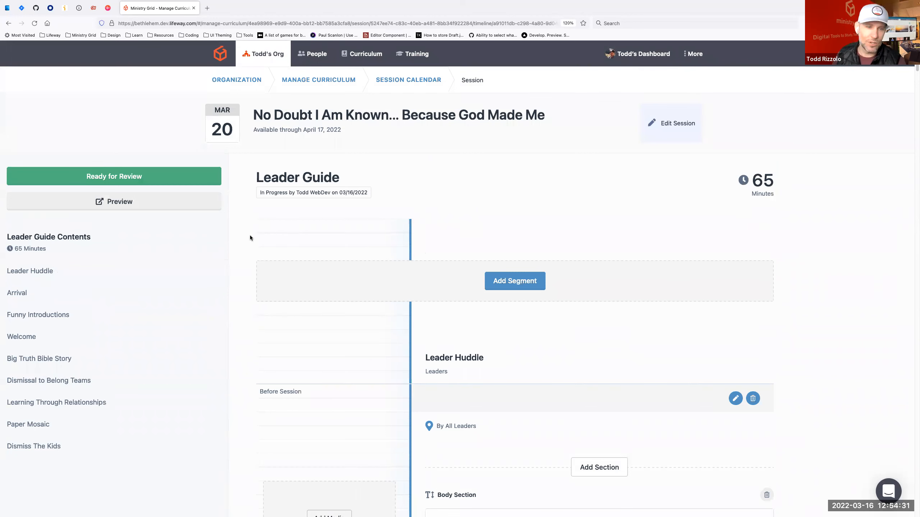